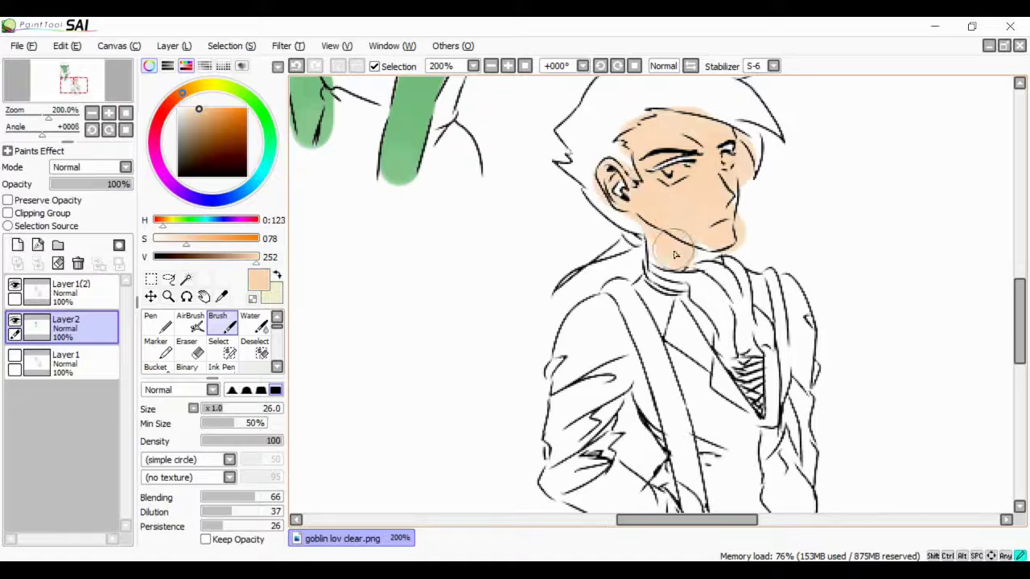
Paint the man's hair red on Layer2, including the ponytail at his neck
drag(75, 90, 70, 85)
mouse_move(198, 158)
mouse_down()
mouse_move(176, 103)
mouse_move(236, 119)
mouse_move(235, 200)
mouse_move(236, 133)
mouse_up()
mouse_move(756, 173)
mouse_down()
mouse_move(860, 197)
mouse_move(737, 187)
mouse_move(683, 234)
mouse_move(752, 205)
mouse_up()
drag(829, 144, 881, 241)
key([)
mouse_move(676, 257)
mouse_down()
mouse_move(728, 330)
mouse_move(704, 354)
mouse_move(732, 241)
mouse_move(664, 258)
mouse_up()
Block in the top of the goblin woman's hair with a muted purple
drag(74, 90, 78, 72)
click(166, 177)
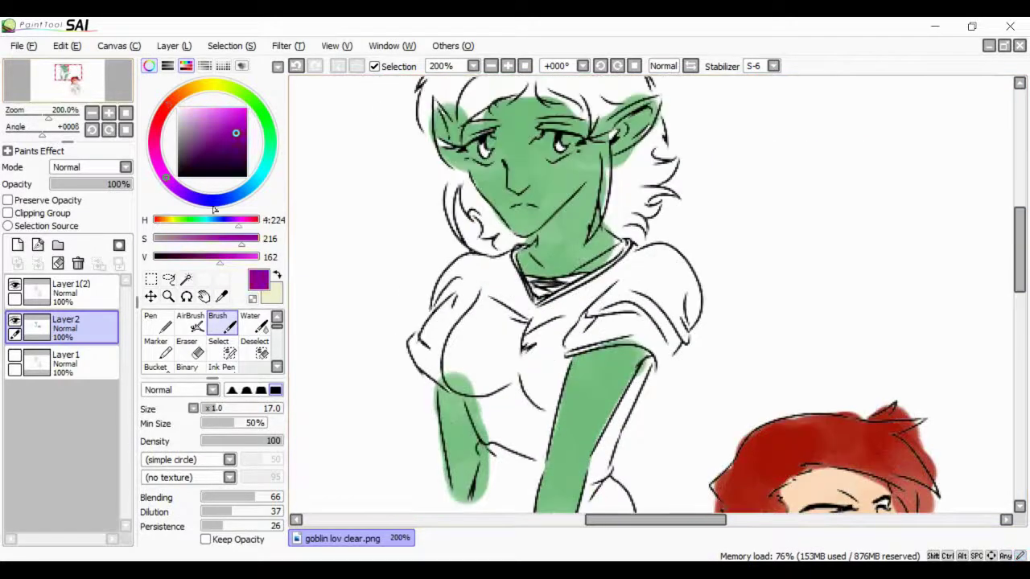
drag(210, 136, 193, 114)
drag(72, 76, 70, 76)
mouse_move(483, 213)
mouse_down()
mouse_move(560, 189)
mouse_move(533, 184)
mouse_move(511, 189)
mouse_move(611, 214)
mouse_move(606, 169)
mouse_move(626, 209)
mouse_move(641, 188)
mouse_move(577, 197)
mouse_move(582, 151)
mouse_move(474, 201)
mouse_move(541, 187)
mouse_move(539, 176)
mouse_move(552, 195)
mouse_move(619, 209)
mouse_move(588, 160)
mouse_up()
Paint the goblin woman's hair brown, covering the top and both side locks, with brush dilution 15
alt+click(531, 177)
click(182, 94)
click(206, 137)
drag(224, 516, 213, 512)
mouse_move(603, 163)
mouse_down()
mouse_move(523, 179)
mouse_move(509, 195)
mouse_move(451, 211)
mouse_move(519, 183)
mouse_up()
mouse_move(630, 174)
mouse_down()
mouse_move(628, 209)
mouse_move(661, 198)
mouse_move(631, 212)
mouse_move(655, 302)
mouse_move(646, 300)
mouse_move(684, 235)
mouse_up()
mouse_move(487, 310)
mouse_down()
mouse_move(499, 325)
mouse_move(476, 296)
mouse_up()
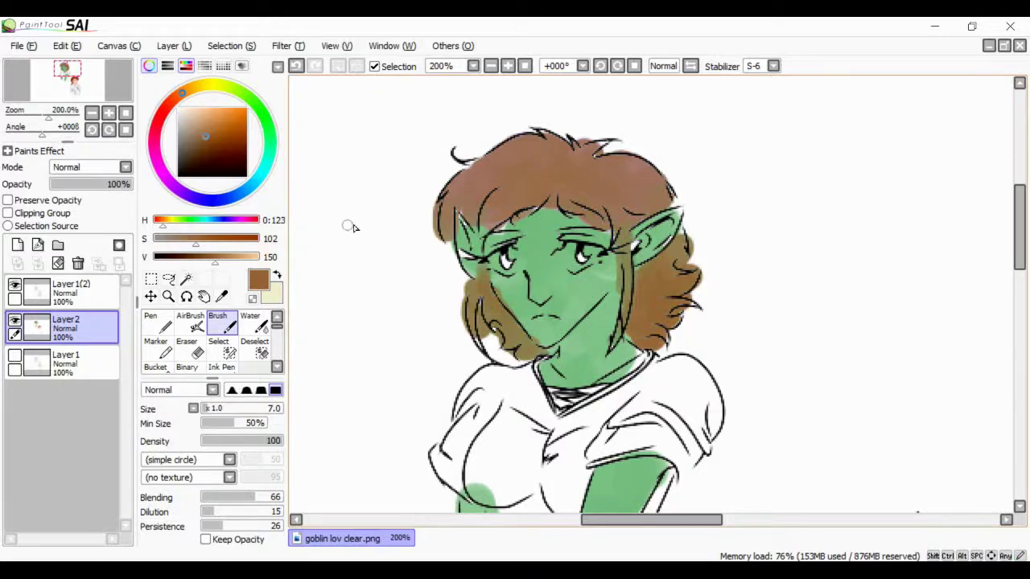
Paint the goblin woman's dress purple from sleeves to hips, using brush size 11 and dilution 33
click(109, 90)
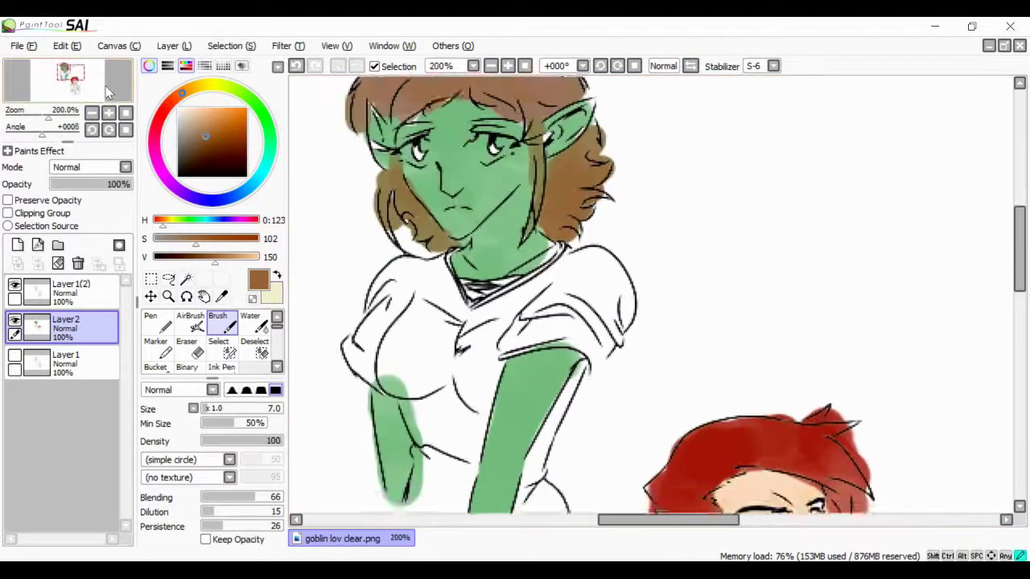
scroll(314, 246, down, 1)
click(157, 161)
click(228, 512)
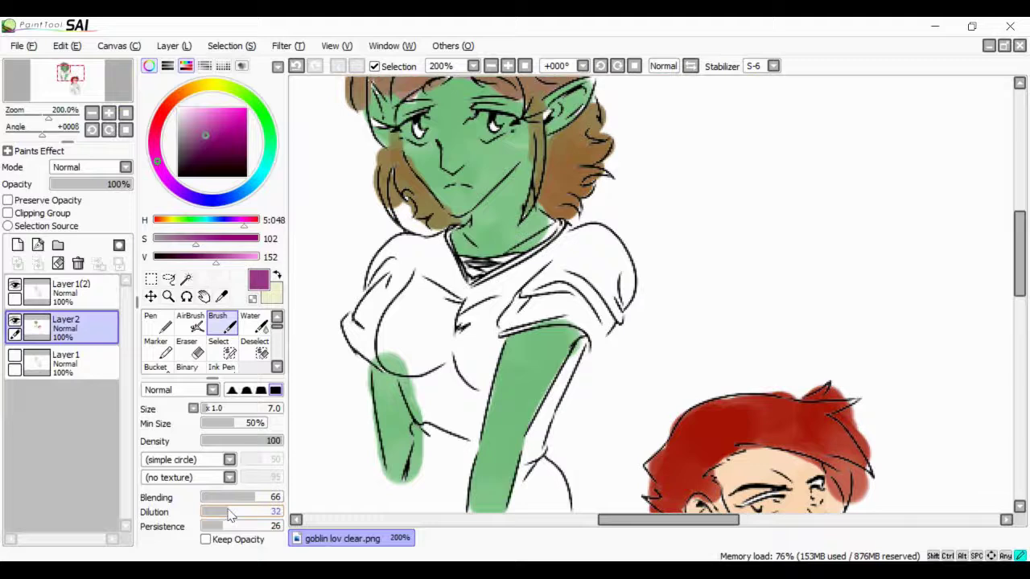
click(216, 408)
mouse_move(451, 322)
mouse_down()
mouse_move(515, 289)
mouse_move(579, 303)
mouse_move(611, 265)
mouse_move(358, 338)
mouse_move(400, 304)
mouse_move(464, 363)
mouse_move(450, 491)
mouse_move(458, 419)
mouse_move(555, 451)
mouse_up()
scroll(555, 451, down, 5)
key([)
drag(507, 354, 531, 342)
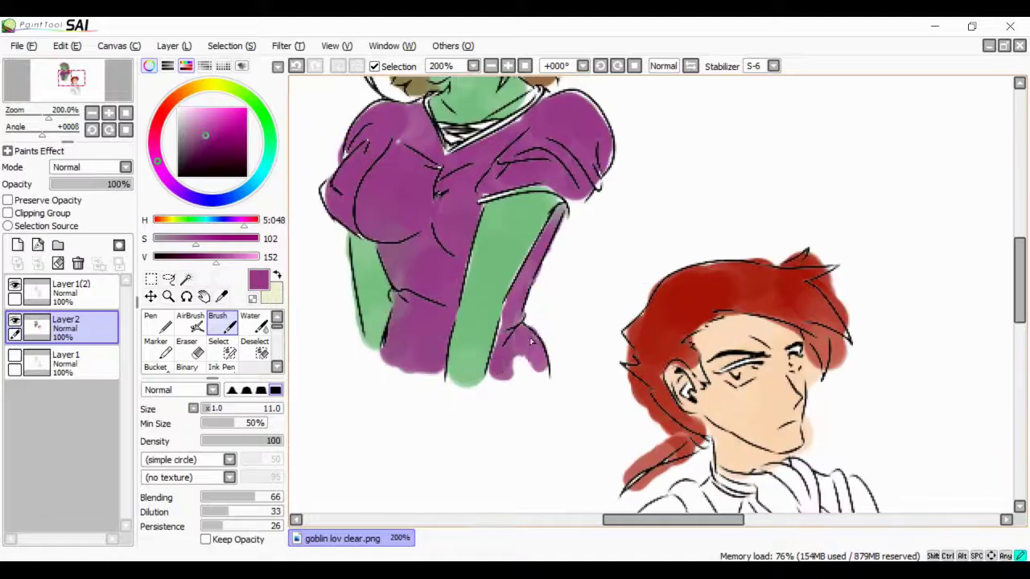
Paint both of the man's suspenders with the red sampled from the drawing
scroll(531, 342, down, 5)
scroll(531, 342, right, 3)
alt+click(483, 229)
mouse_move(476, 243)
mouse_down()
mouse_move(497, 260)
mouse_move(567, 481)
mouse_up()
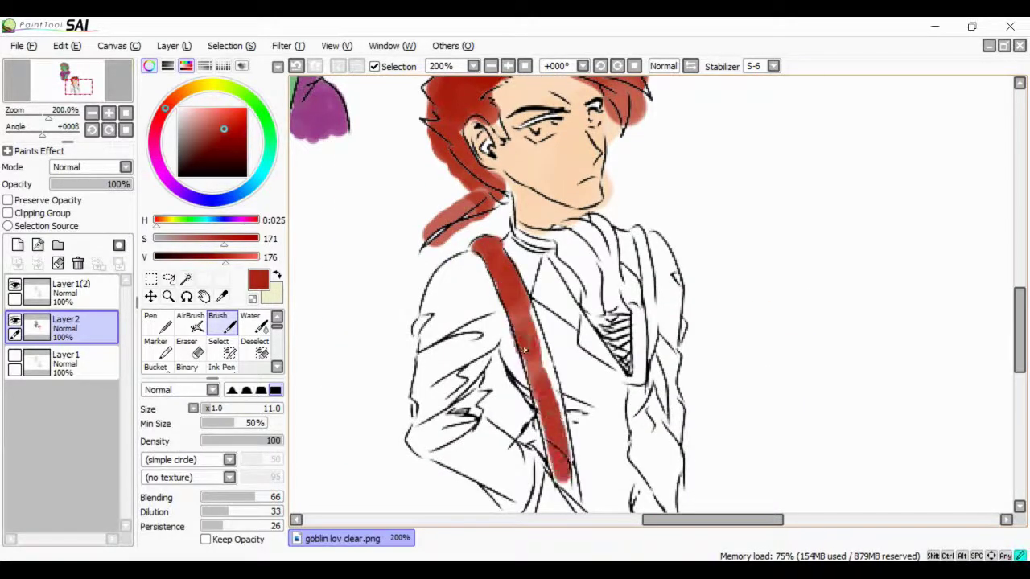
mouse_move(524, 349)
mouse_down()
mouse_move(556, 418)
mouse_move(539, 368)
mouse_up()
mouse_move(632, 230)
mouse_down()
mouse_move(648, 282)
mouse_move(635, 225)
mouse_up()
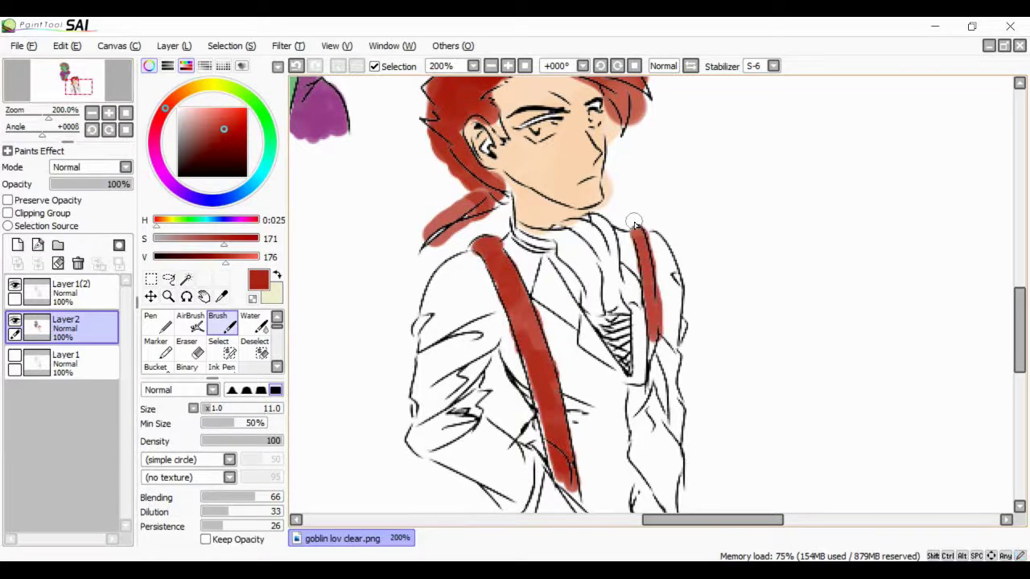
Paint the man's vest dark brown around the suspenders and scarf
mouse_move(84, 89)
mouse_down()
mouse_move(73, 80)
mouse_move(79, 87)
mouse_up()
click(233, 131)
click(233, 135)
mouse_move(523, 232)
mouse_down()
mouse_move(567, 311)
mouse_move(551, 257)
mouse_move(546, 285)
mouse_move(555, 267)
mouse_move(579, 346)
mouse_up()
click(233, 141)
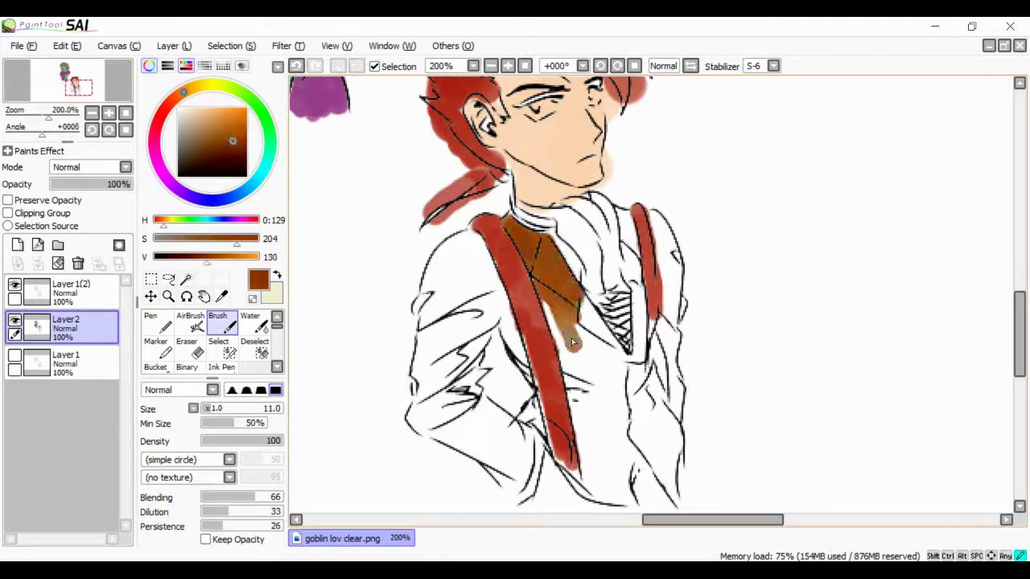
drag(555, 306, 604, 394)
mouse_move(500, 310)
mouse_down()
mouse_move(508, 354)
mouse_move(575, 366)
mouse_move(588, 479)
mouse_move(580, 374)
mouse_move(635, 364)
mouse_move(603, 346)
mouse_move(573, 418)
mouse_move(632, 410)
mouse_move(618, 392)
mouse_move(656, 474)
mouse_move(647, 378)
mouse_move(630, 422)
mouse_up()
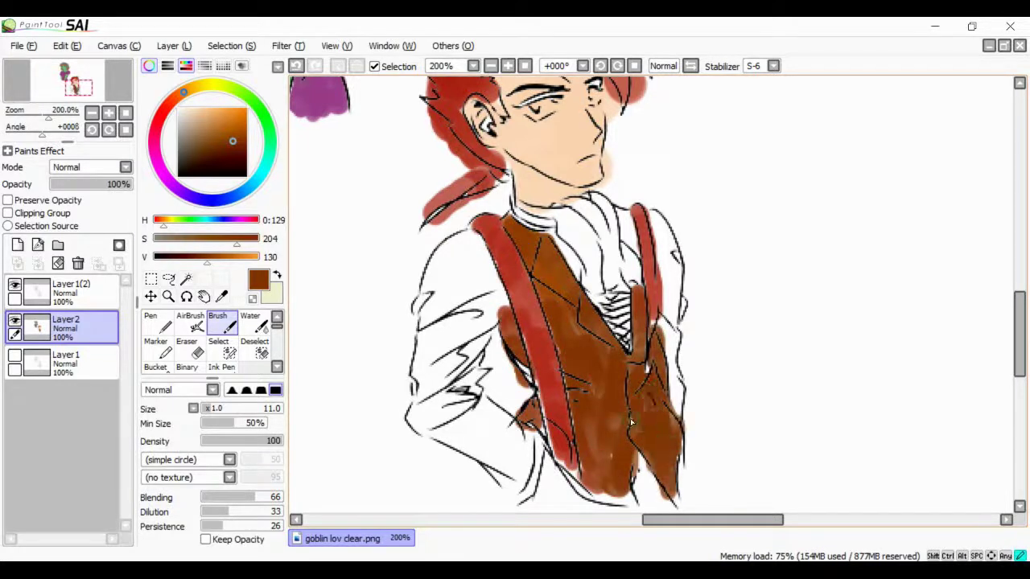
mouse_move(640, 301)
mouse_down()
mouse_move(626, 218)
mouse_move(650, 326)
mouse_up()
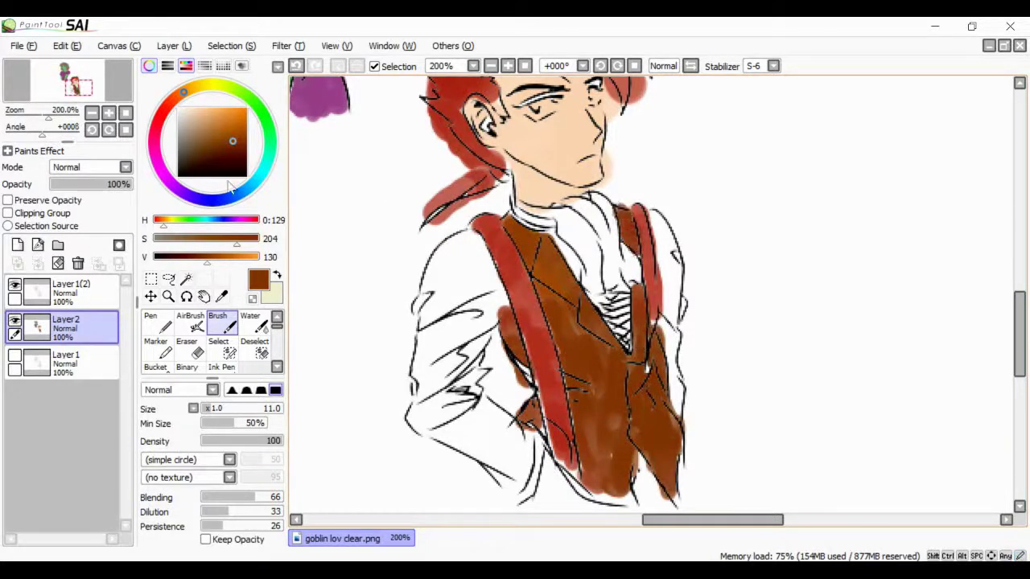
Add a new layer above Layer1(2) and test the Pen tool with a short black stroke in the empty canvas area
drag(102, 83, 113, 83)
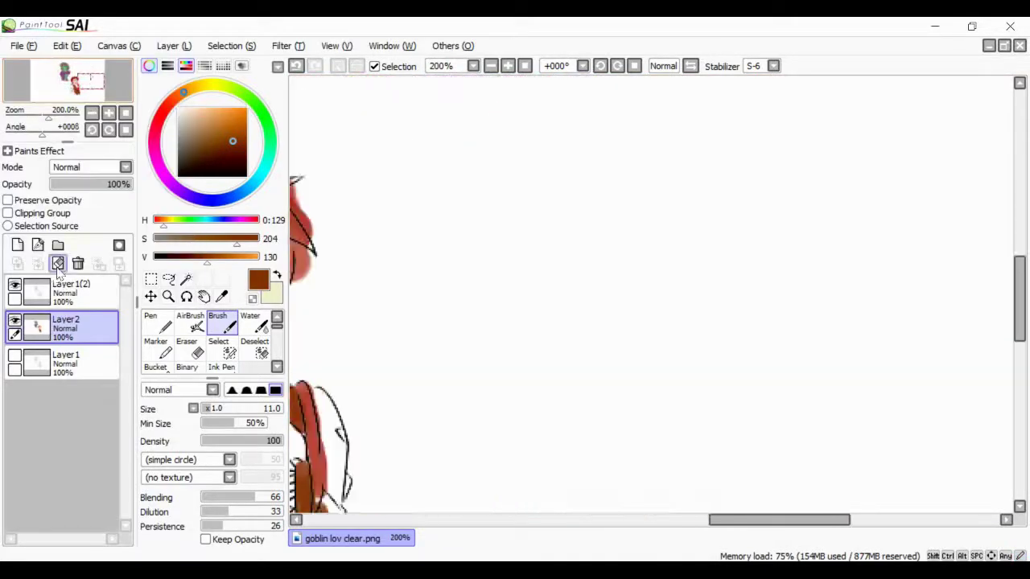
click(17, 292)
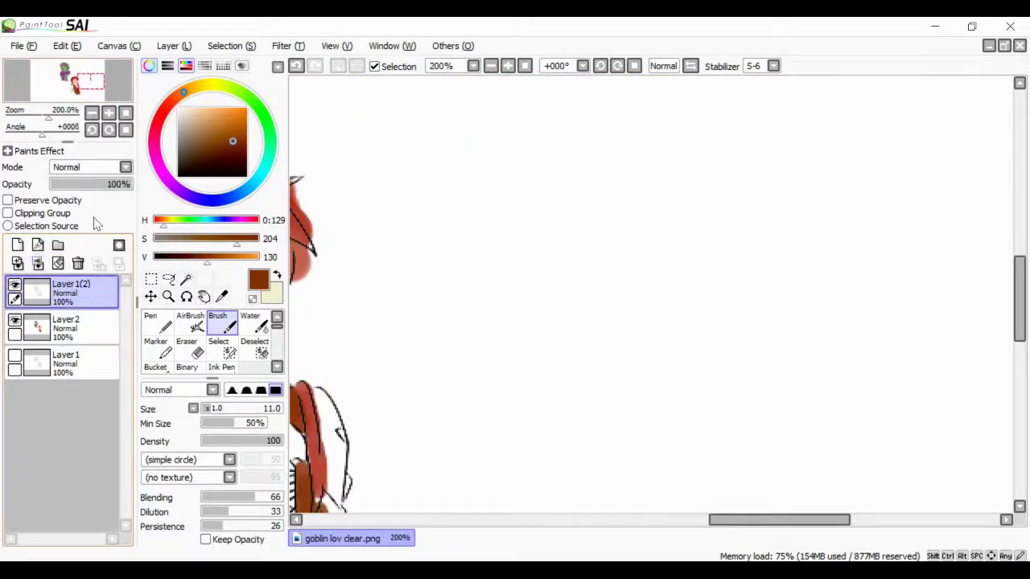
click(17, 244)
click(159, 322)
click(232, 176)
drag(610, 296, 606, 322)
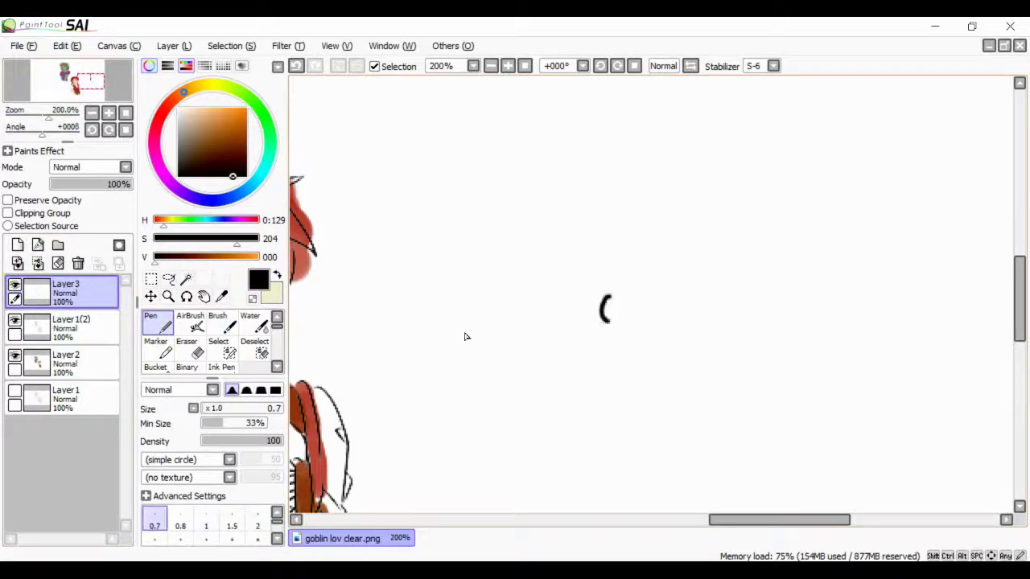
key(ctrl+z)
Sketch a new figure's head in blue as loose ovals with a vertical centre line on the face
scroll(636, 263, down, 1)
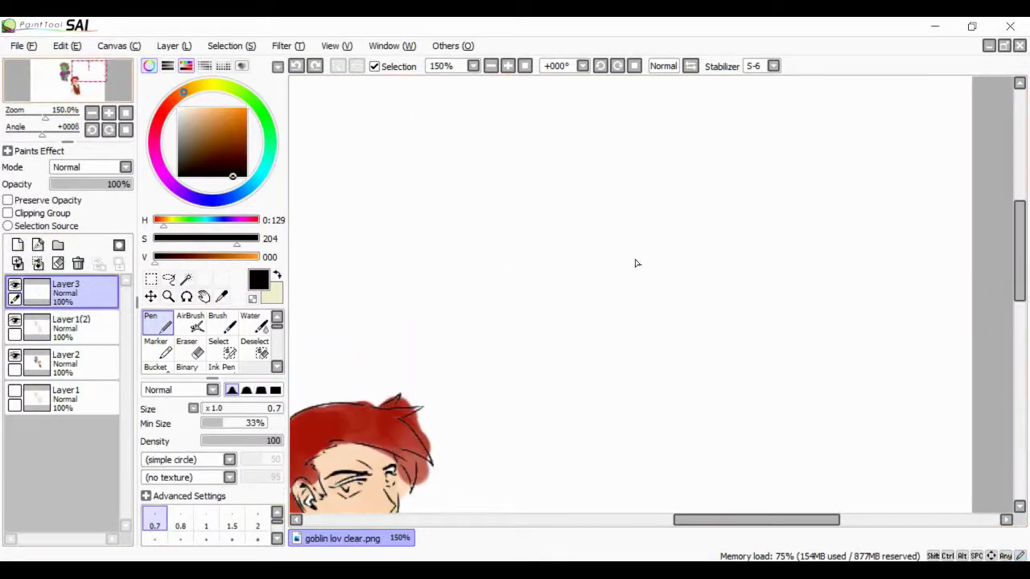
click(235, 194)
click(232, 119)
mouse_move(668, 207)
mouse_down()
mouse_move(643, 225)
mouse_move(667, 299)
mouse_up()
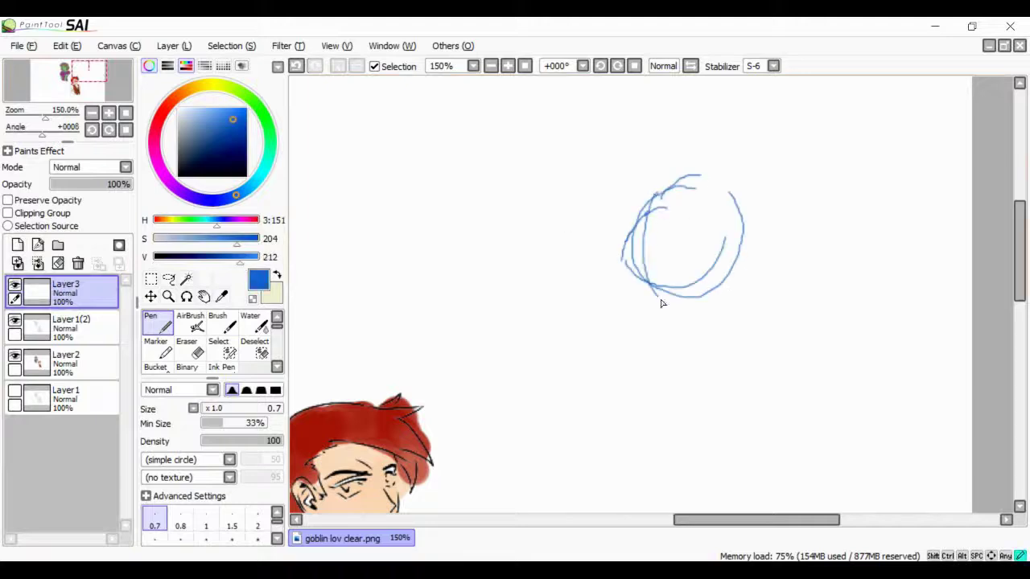
drag(653, 176, 644, 273)
drag(685, 201, 699, 291)
key(ctrl+z)
drag(680, 215, 680, 308)
drag(654, 242, 717, 281)
Sketch the figure's near hand as a small rounded shape and draw a long slanted straight line through it
mouse_move(596, 326)
mouse_down()
mouse_move(559, 356)
mouse_move(623, 358)
mouse_up()
drag(561, 372, 576, 321)
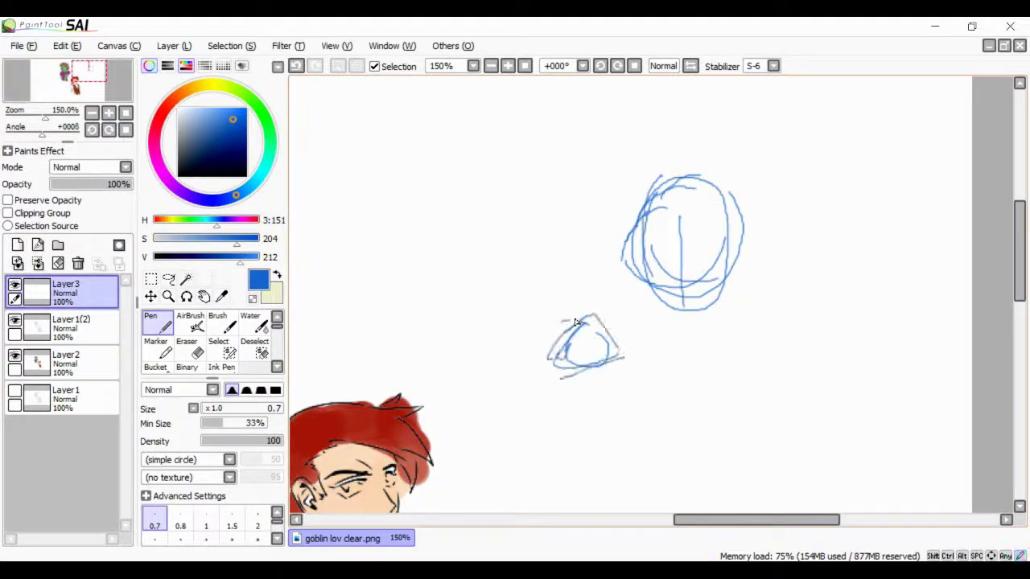
shift+click(872, 399)
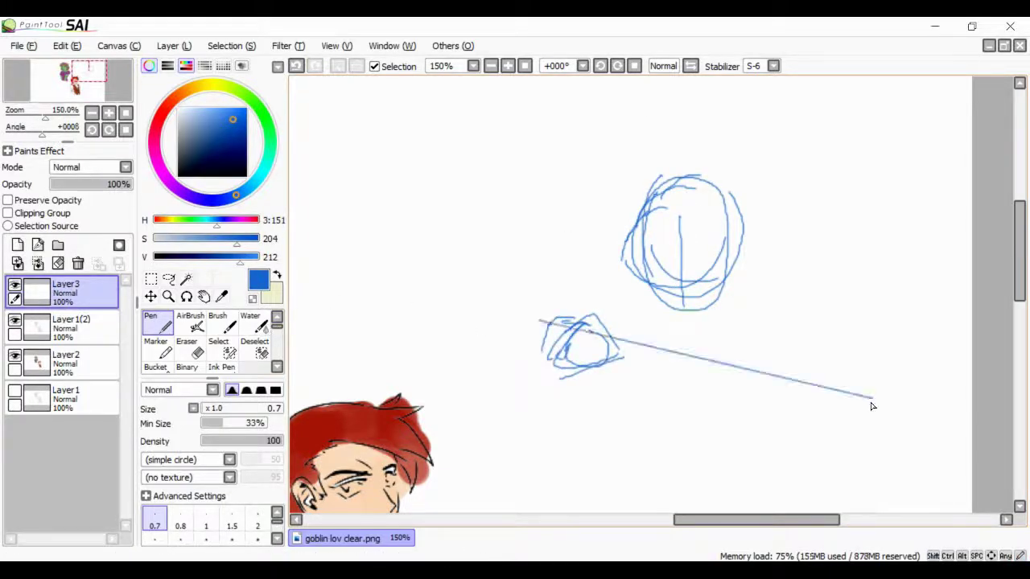
Rough in the figure's neck, shoulders, both bent arms and chest around the slanted line
mouse_move(660, 283)
mouse_down()
mouse_move(576, 330)
mouse_move(549, 317)
mouse_up()
mouse_move(716, 304)
mouse_down()
mouse_move(753, 323)
mouse_move(800, 326)
mouse_up()
drag(811, 343, 813, 362)
drag(812, 362, 763, 294)
mouse_move(715, 256)
mouse_down()
mouse_move(668, 312)
mouse_move(715, 320)
mouse_up()
drag(640, 297, 696, 356)
drag(560, 294, 579, 353)
drag(580, 338, 653, 322)
drag(730, 329, 722, 342)
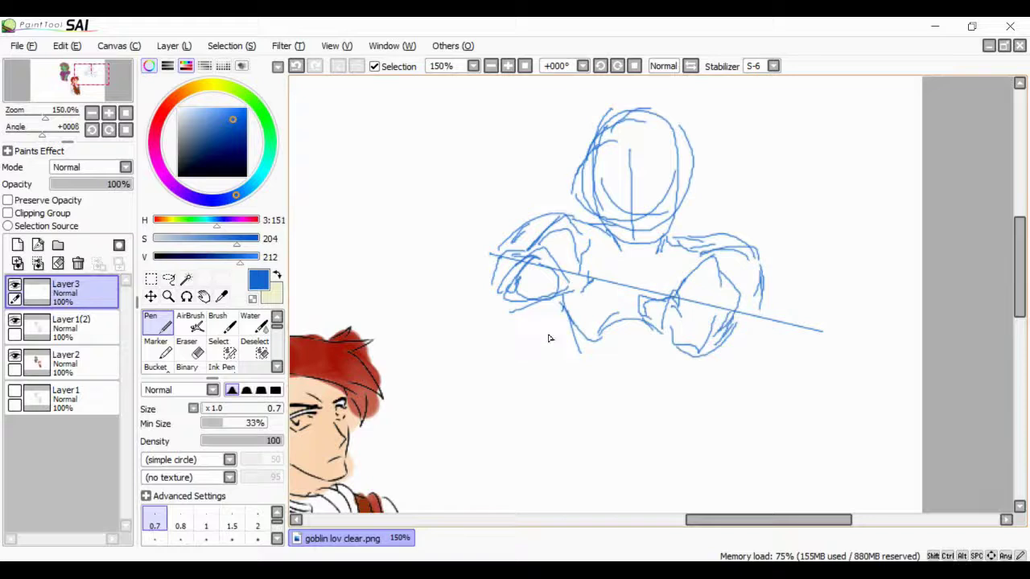
Sketch the figure's lower torso, waist, hips and upper legs
drag(753, 304, 697, 378)
drag(744, 338, 683, 401)
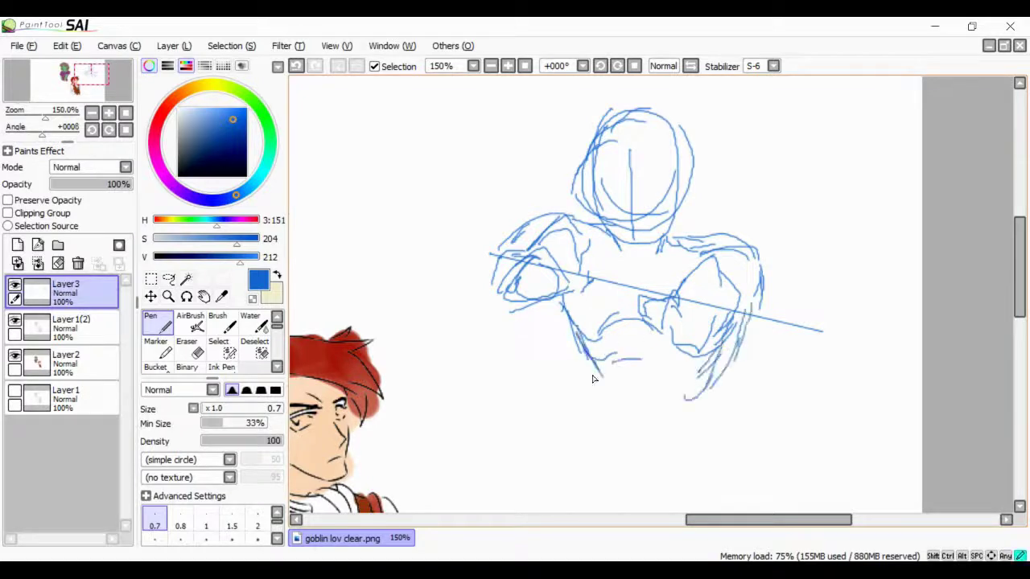
drag(587, 359, 621, 400)
drag(558, 322, 542, 256)
drag(586, 333, 568, 377)
drag(616, 334, 686, 336)
drag(684, 337, 708, 372)
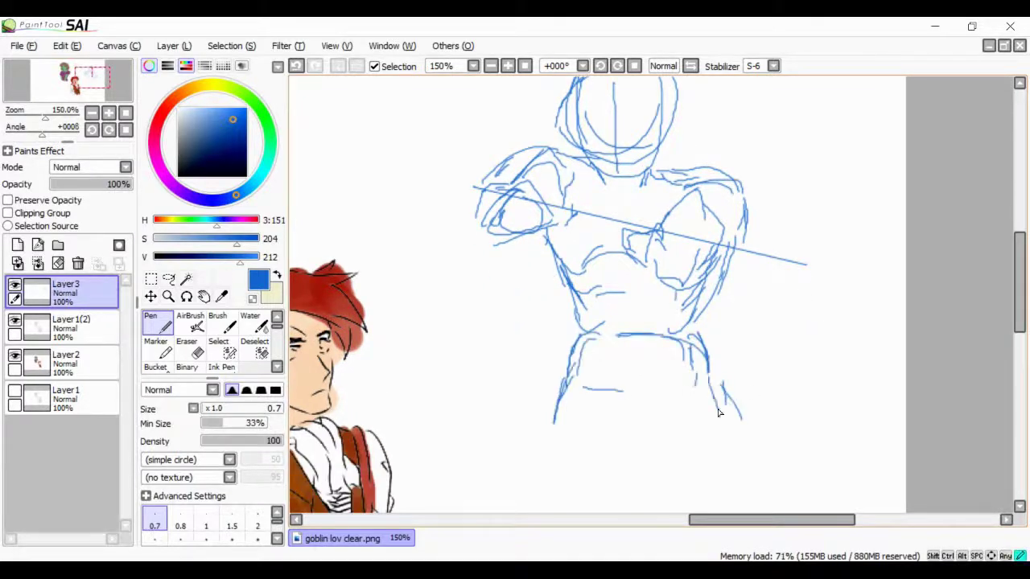
Sketch the figure's raised arm and build up the ends of the slanted weapon it holds
drag(91, 87, 90, 81)
drag(586, 230, 470, 236)
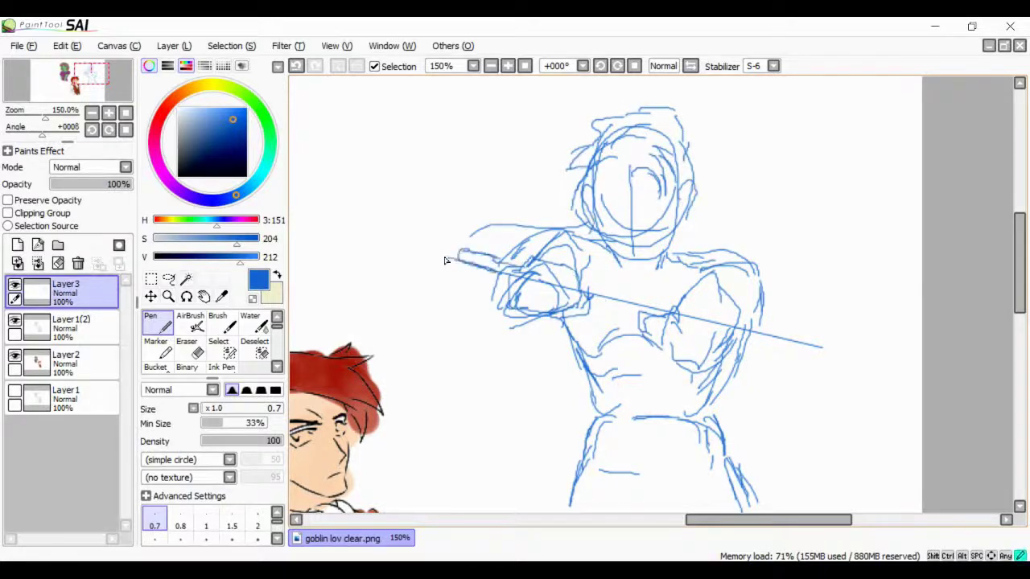
drag(507, 264, 439, 246)
drag(466, 254, 441, 240)
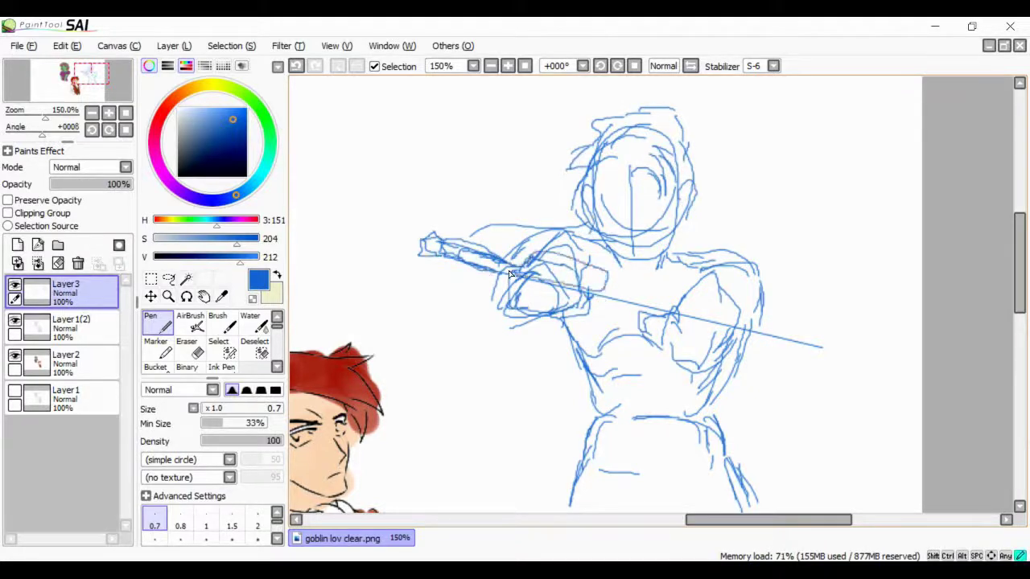
scroll(320, 262, up, 1)
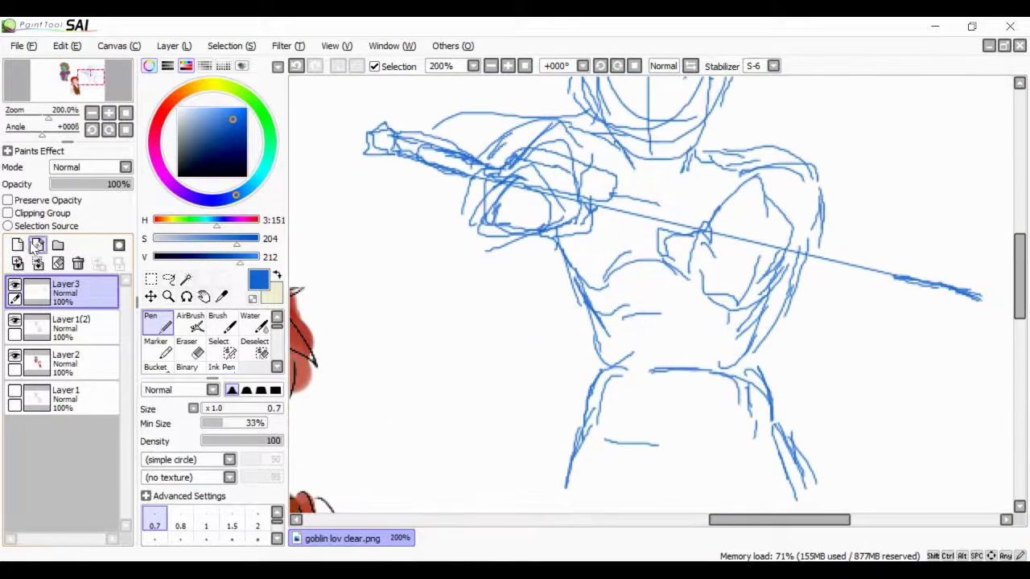
Add a linework layer above the sketch, lower Layer3's opacity to 31%, and make the linework layer active
click(38, 244)
click(73, 326)
drag(113, 185, 78, 186)
click(73, 289)
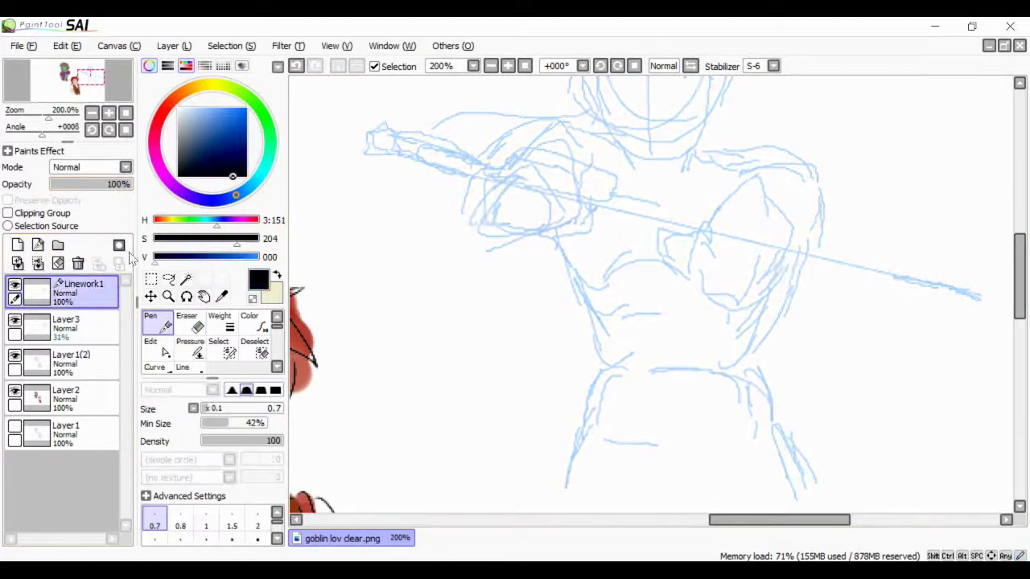
Ink the upper and lower outlines of both eyes in black over the head sketch
scroll(111, 71, up, 2)
drag(544, 277, 609, 256)
key(ctrl+z)
mouse_move(483, 276)
mouse_down()
mouse_move(437, 256)
mouse_move(474, 304)
mouse_up()
key(ctrl+z)
key(ctrl+z)
drag(422, 266, 481, 304)
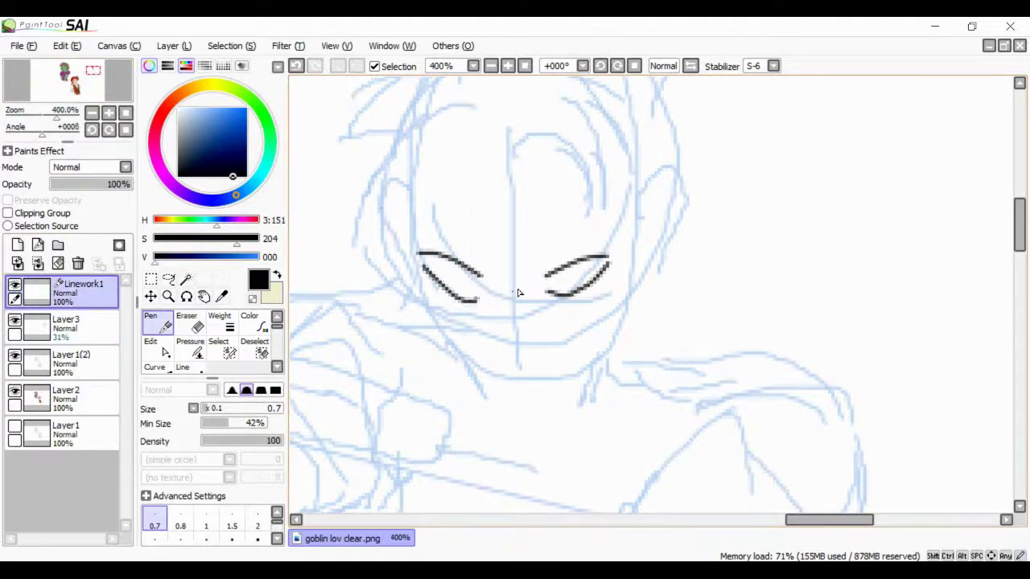
Redraw the lower line of the eye on the left and add eyelid creases above both eyes
key(ctrl+z)
drag(420, 266, 481, 302)
key(ctrl+z)
drag(422, 268, 480, 299)
drag(540, 275, 605, 256)
key(ctrl+z)
drag(533, 269, 608, 246)
drag(489, 270, 451, 250)
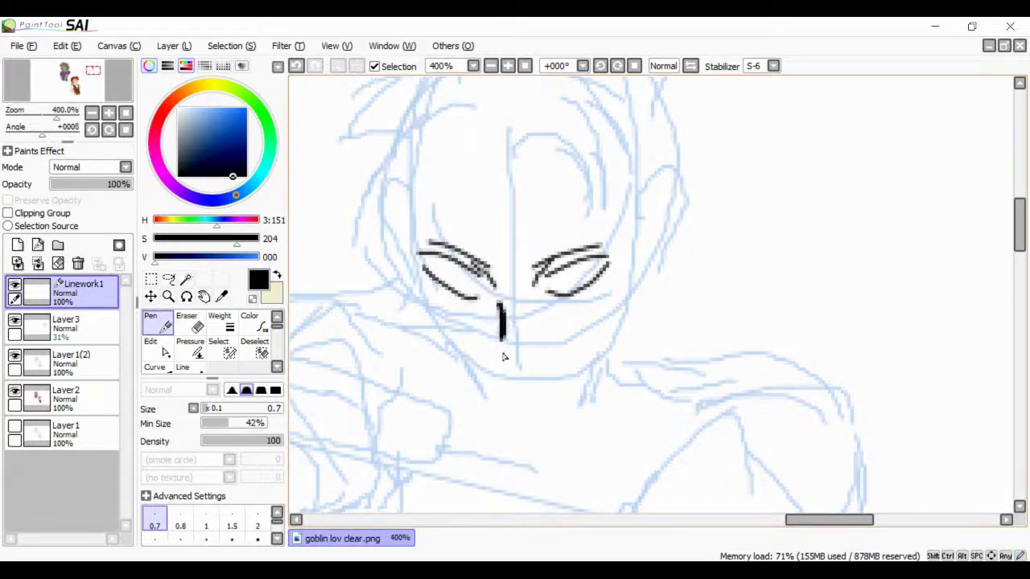
Ink the nose, mouth, chin and both sides of the jaw
key(ctrl+z)
mouse_move(503, 389)
mouse_down()
mouse_move(563, 402)
mouse_move(637, 304)
mouse_move(452, 327)
mouse_move(488, 398)
mouse_up()
key(ctrl+z)
key(ctrl+z)
drag(428, 299, 488, 398)
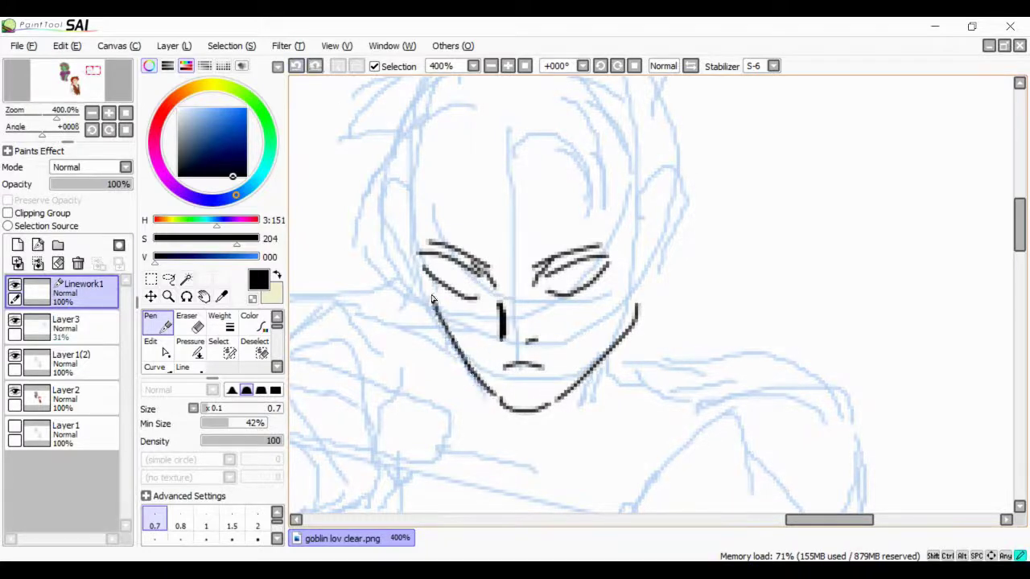
key(ctrl+z)
drag(412, 296, 492, 397)
Ink the outlines of both ears
mouse_move(636, 211)
mouse_down()
mouse_move(655, 272)
mouse_move(665, 199)
mouse_move(655, 279)
mouse_up()
key(ctrl+z)
key(ctrl+z)
drag(409, 195, 393, 270)
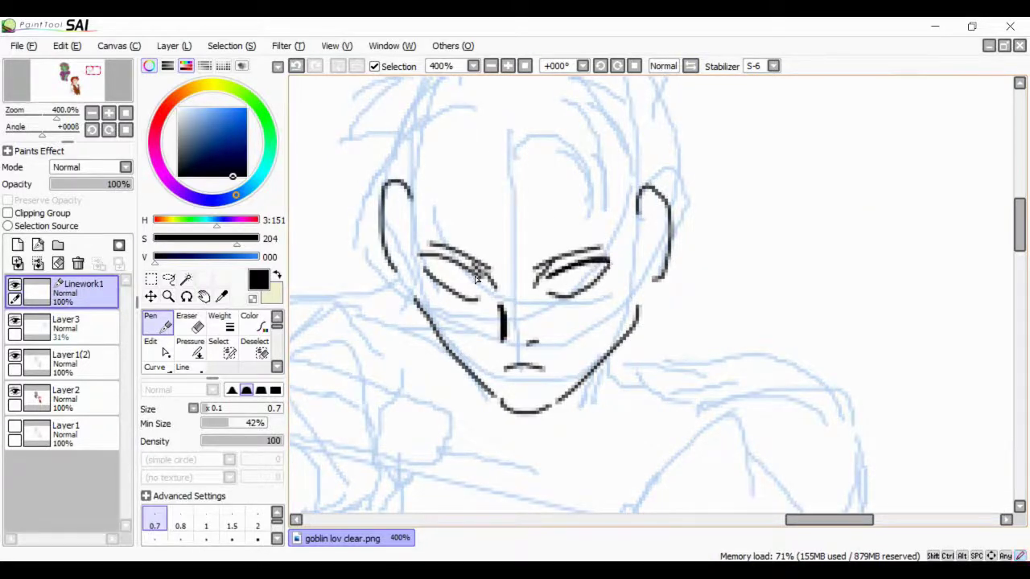
Ink both angled eyebrows above the eyes
mouse_move(536, 263)
mouse_down()
mouse_move(627, 229)
mouse_move(620, 222)
mouse_up()
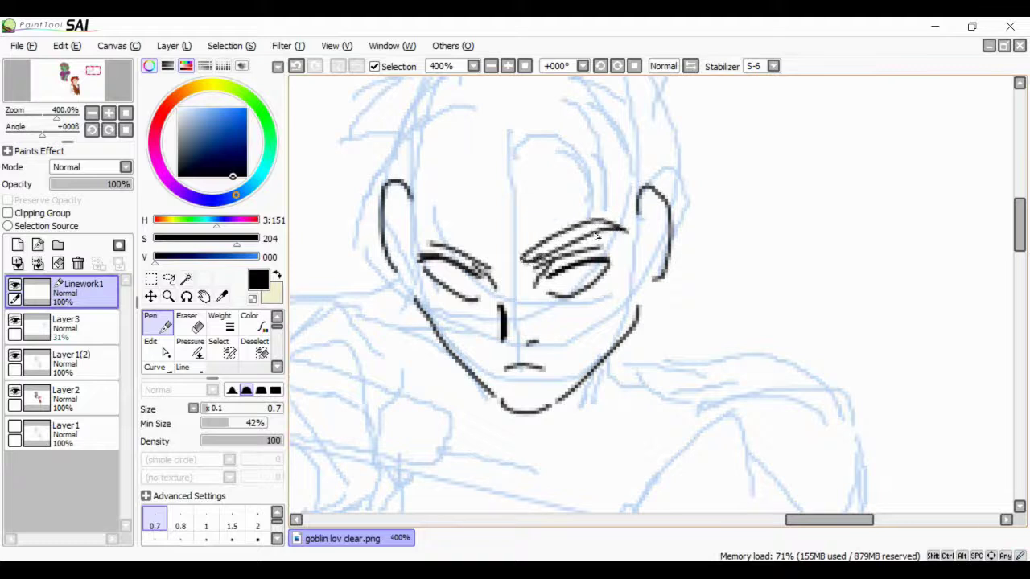
drag(489, 265, 415, 229)
key(ctrl+z)
key(ctrl+z)
drag(489, 264, 415, 228)
drag(488, 255, 412, 219)
key(ctrl+z)
drag(418, 233, 483, 245)
Ink the curled forelock and the jagged hairline across the forehead
drag(512, 157, 553, 190)
mouse_move(563, 141)
mouse_down()
mouse_move(582, 161)
mouse_move(594, 216)
mouse_up()
mouse_move(520, 150)
mouse_down()
mouse_move(414, 155)
mouse_move(420, 211)
mouse_up()
key(ctrl+z)
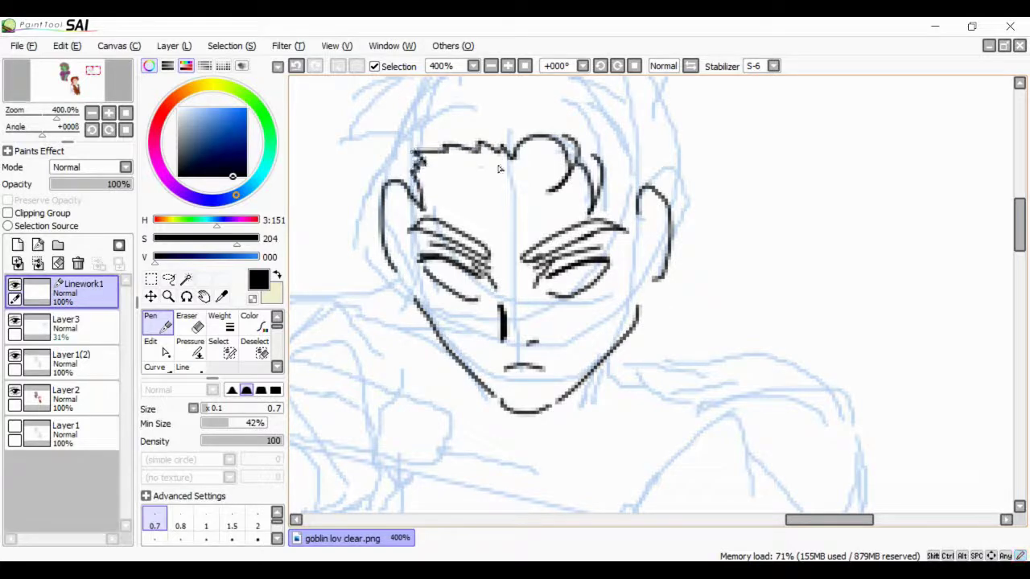
Ink the long hair strands beside the ear on the right and a short crease above the adjacent eyebrow
drag(599, 182, 636, 270)
mouse_move(613, 106)
mouse_down()
mouse_move(639, 274)
mouse_move(655, 167)
mouse_move(646, 102)
mouse_up()
drag(523, 144, 568, 188)
key(ctrl+z)
drag(590, 266, 563, 291)
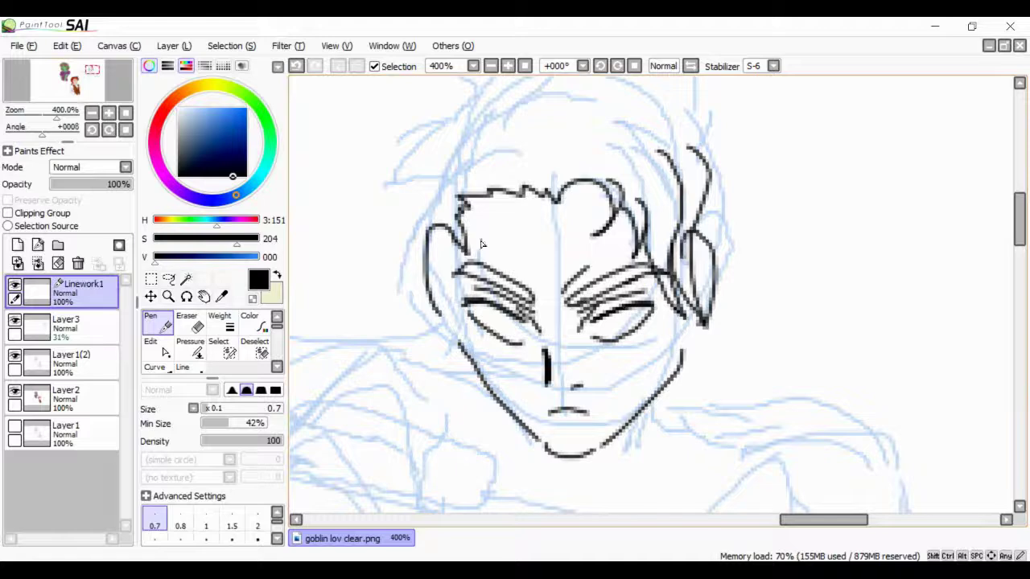
Ink an arched hair strand above the curled forelock
scroll(107, 113, up, 1)
scroll(108, 108, down, 2)
scroll(108, 97, up, 1)
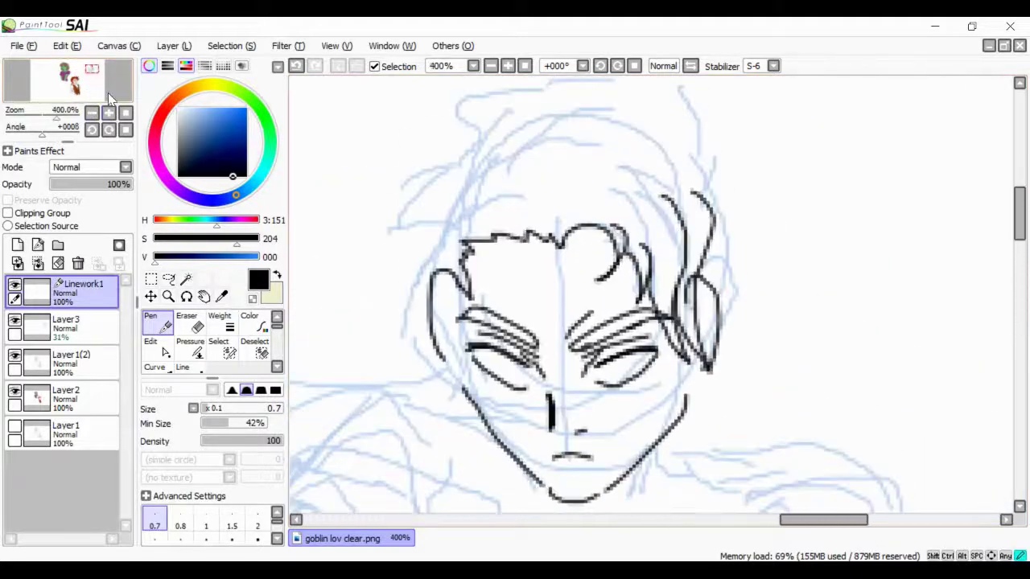
scroll(499, 121, down, 1)
drag(567, 221, 649, 235)
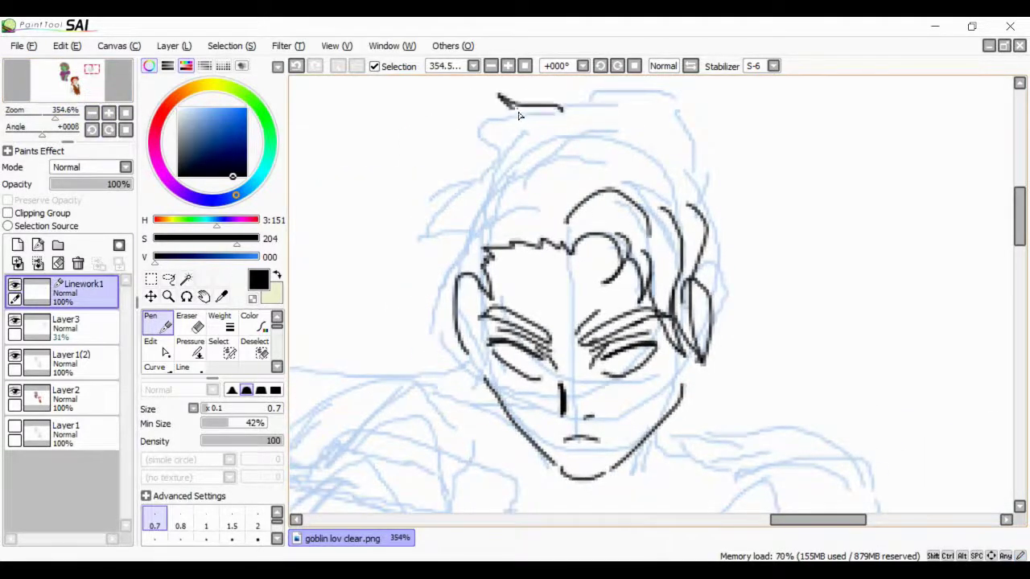
drag(518, 104, 419, 184)
key(ctrl+z)
key(ctrl+z)
drag(531, 125, 567, 90)
key(ctrl+z)
Ink the outer contour of the hair from the spiky crown down both sides of the head
drag(497, 100, 567, 109)
drag(531, 106, 466, 245)
key(ctrl+z)
key(ctrl+z)
mouse_move(498, 109)
mouse_down()
mouse_move(563, 113)
mouse_move(438, 297)
mouse_up()
mouse_move(568, 111)
mouse_down()
mouse_move(676, 131)
mouse_move(689, 149)
mouse_move(721, 210)
mouse_move(712, 346)
mouse_up()
key(ctrl+z)
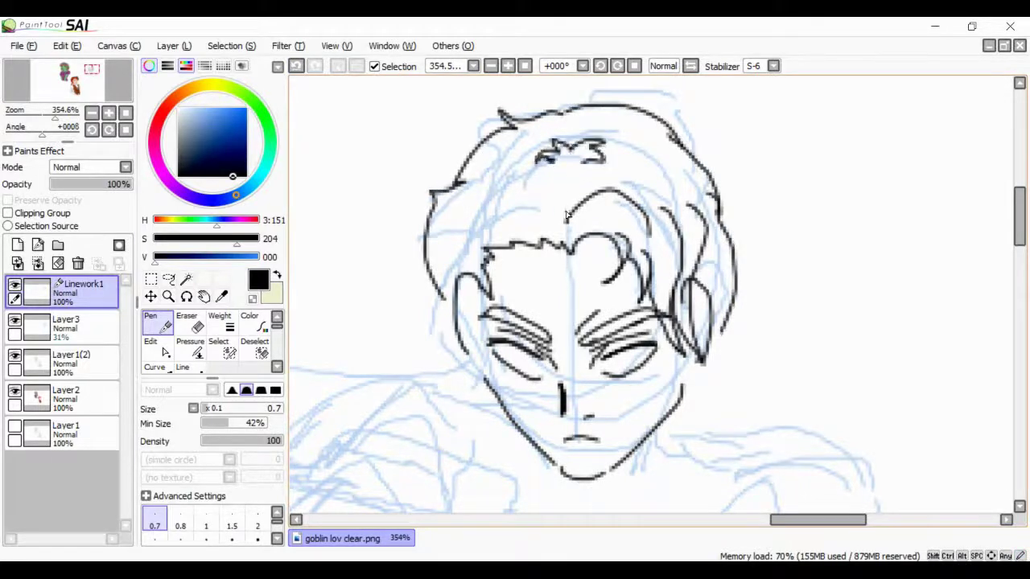
Ink the inner hair strands across the crown and down toward the ear on the left
drag(567, 203, 587, 162)
mouse_move(573, 133)
mouse_down()
mouse_move(613, 121)
mouse_move(663, 165)
mouse_up()
drag(521, 194, 555, 201)
drag(511, 191, 452, 268)
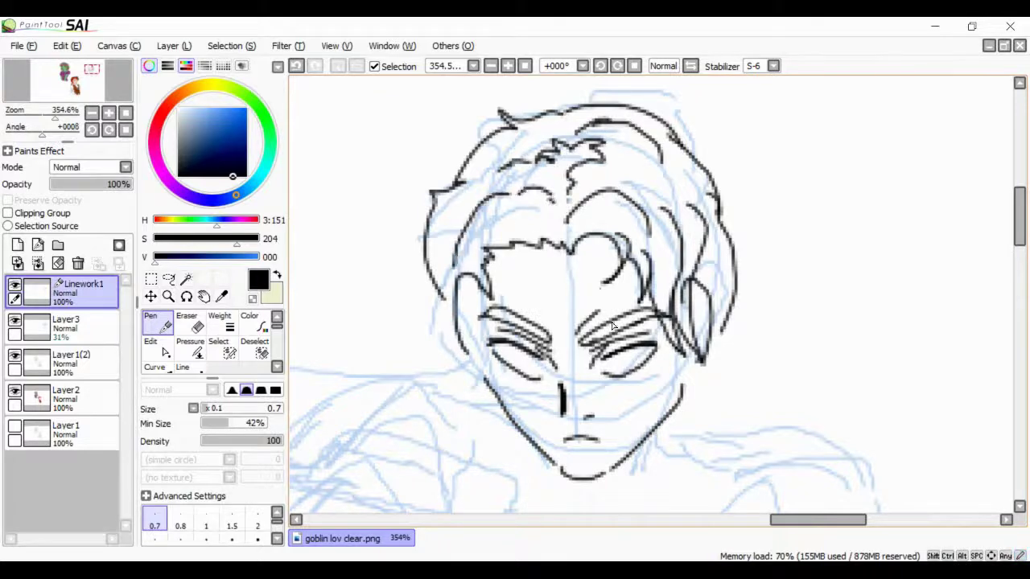
Ink the inner folds of the ear on the left, plus the open hand's thumb and lower palm contour
drag(477, 330, 458, 286)
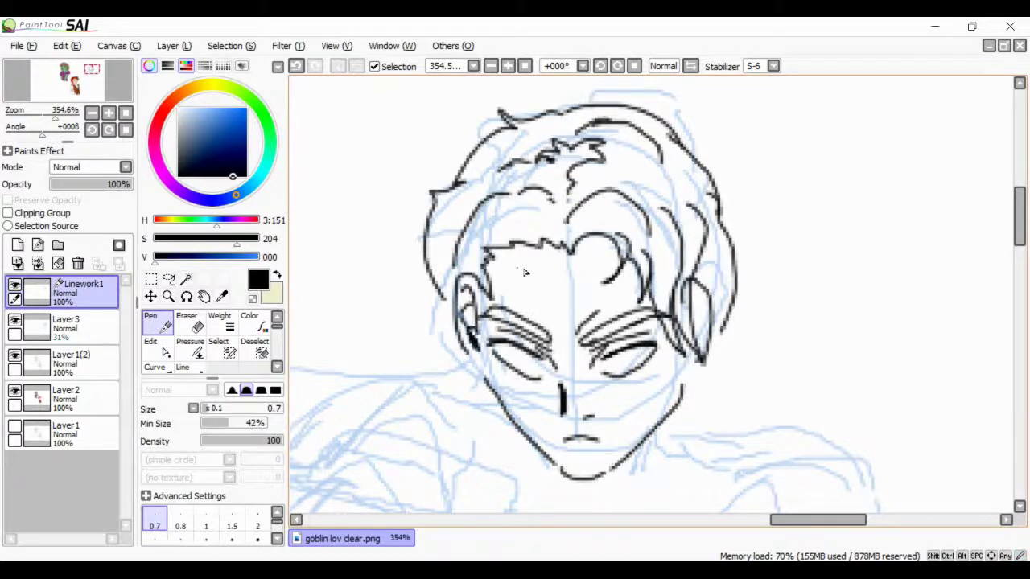
drag(91, 69, 92, 75)
drag(644, 352, 619, 389)
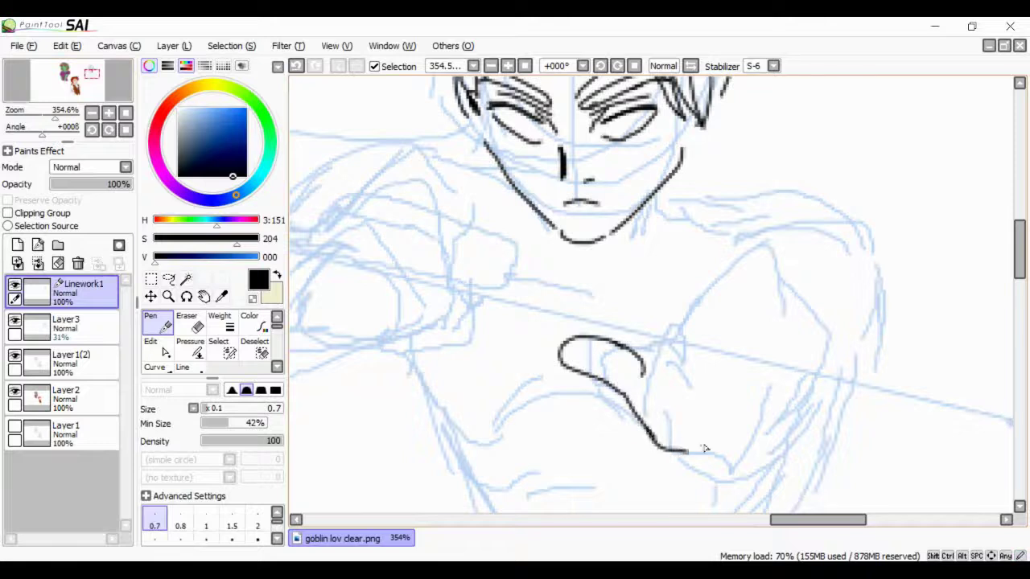
drag(704, 449, 764, 473)
Ink the crease at the thumb's base and the outlines of the open hand's four fingers
drag(644, 364, 716, 392)
drag(653, 369, 752, 251)
drag(739, 278, 714, 330)
drag(749, 259, 776, 288)
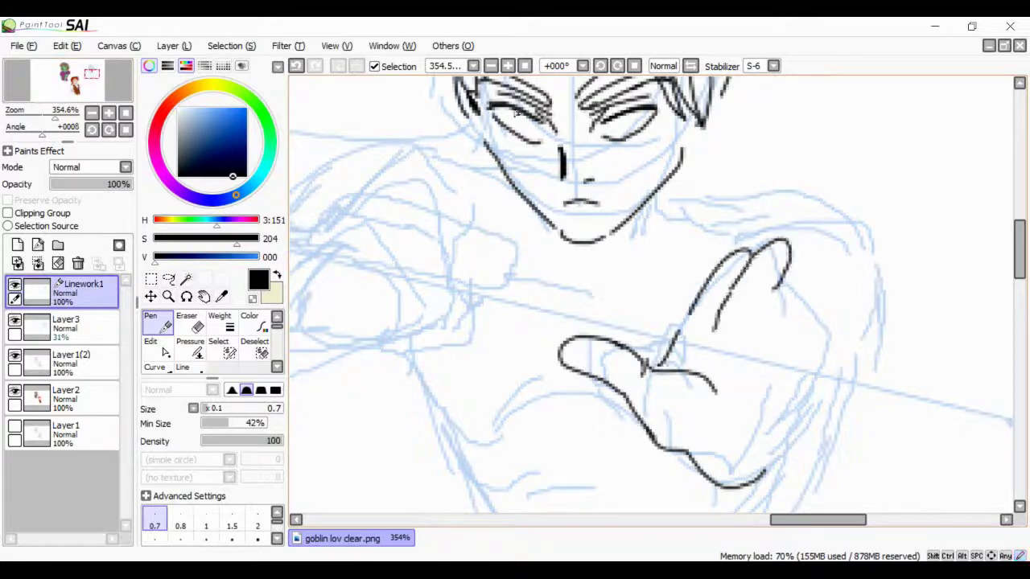
key(ctrl+z)
drag(793, 241, 760, 280)
mouse_move(777, 283)
mouse_down()
mouse_move(749, 352)
mouse_move(758, 342)
mouse_move(769, 386)
mouse_up()
drag(792, 304, 813, 350)
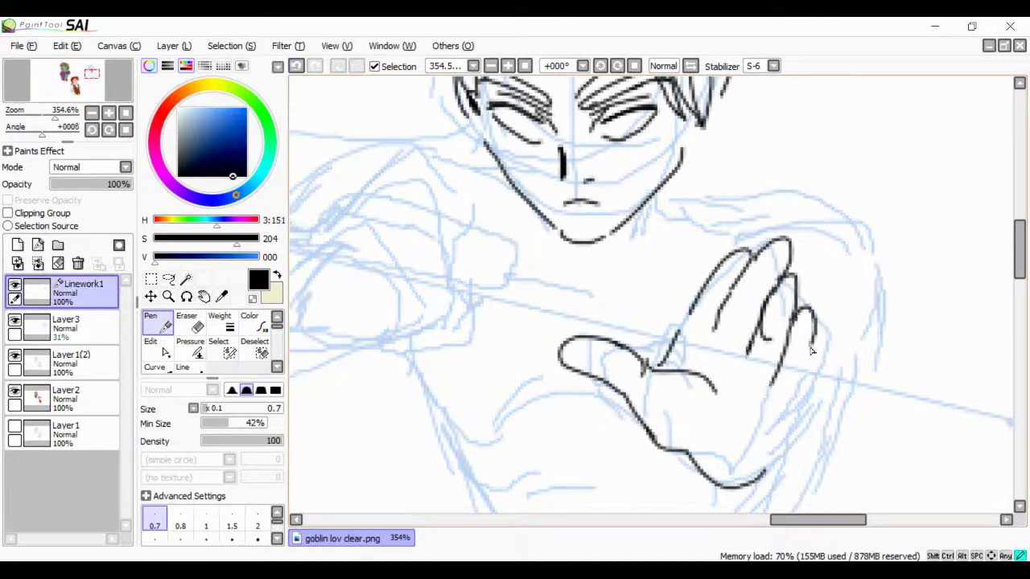
Redraw the open hand's little finger, undoing the outer palm edge and the first thumb crease
click(296, 66)
drag(791, 314, 809, 369)
mouse_move(808, 362)
mouse_down()
mouse_move(777, 438)
mouse_move(732, 447)
mouse_up()
click(296, 66)
click(296, 66)
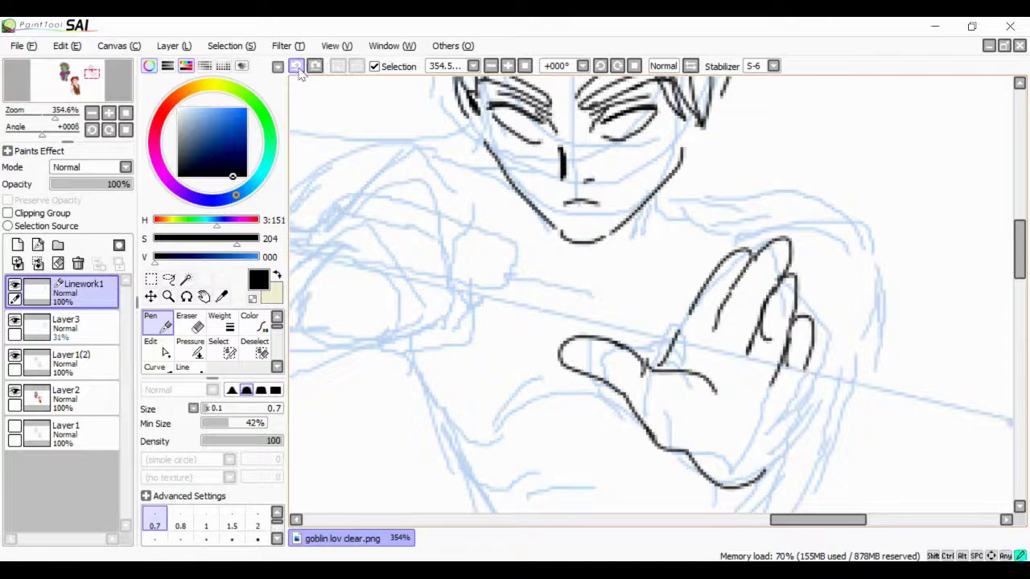
key(ctrl+z)
key(ctrl+z)
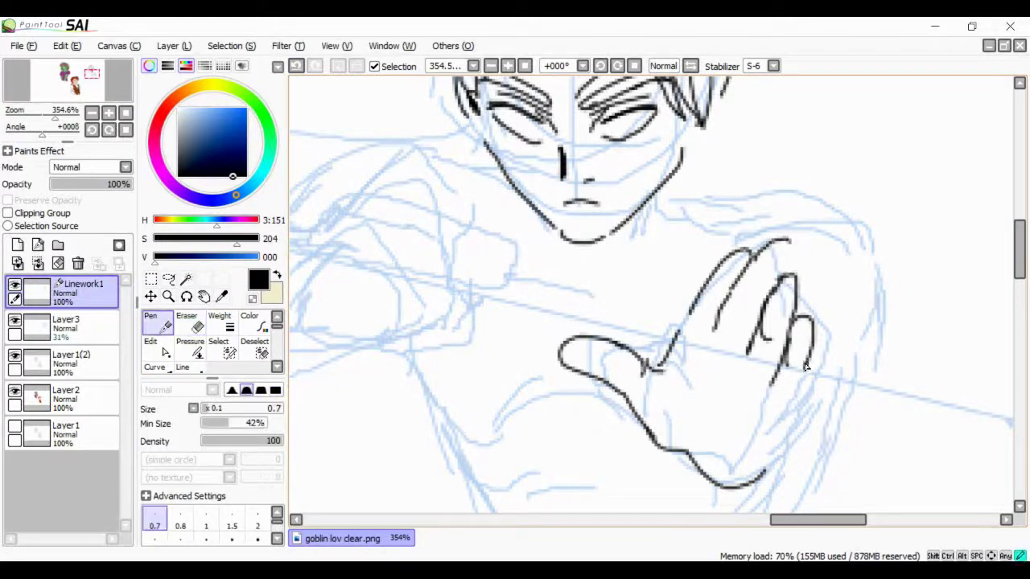
Close the middle fingertip and ink the curved thumb crease and lower palm crease, undoing unwanted strokes
drag(808, 364, 738, 388)
key(e)
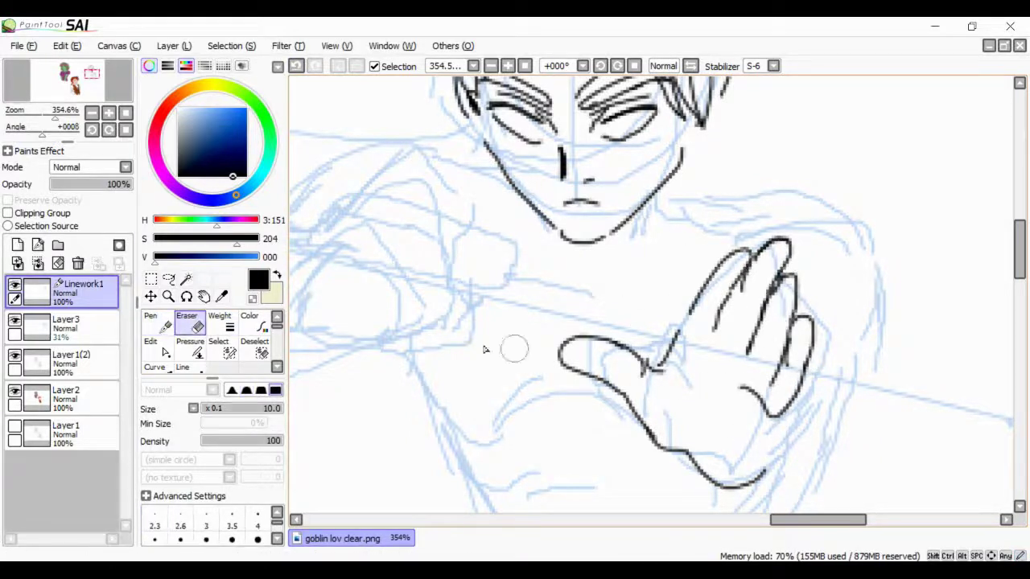
key(n)
key(e)
key(ctrl+z)
key(ctrl+z)
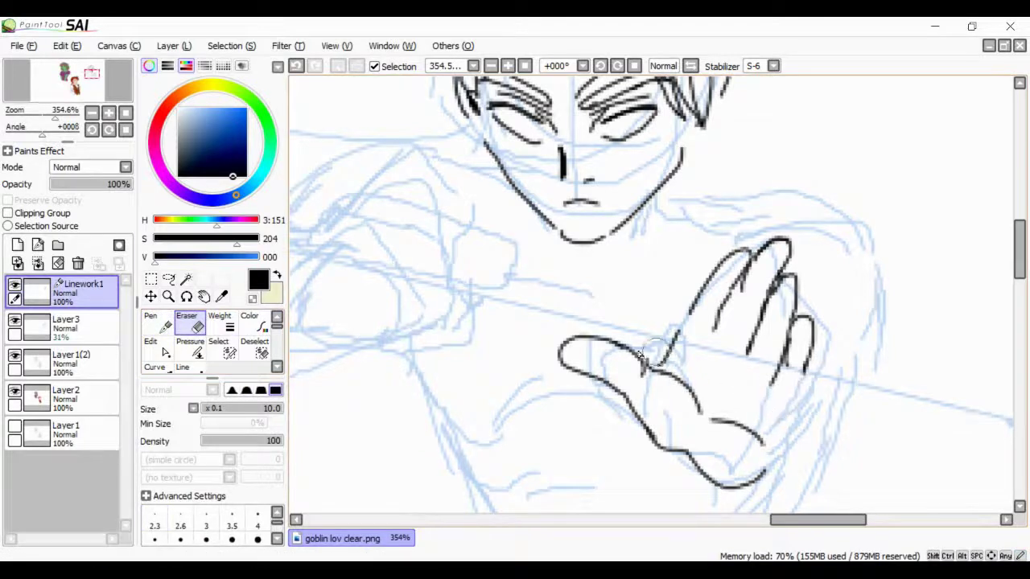
Erase the line between the open hand's index and middle fingers and redraw it cleanly
key(n)
key(e)
key(n)
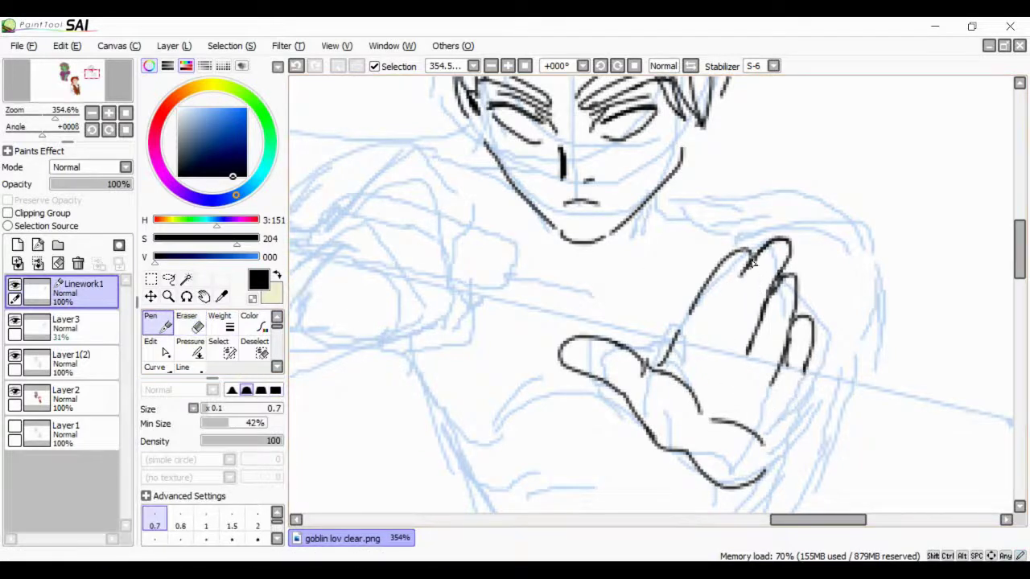
key(ctrl+z)
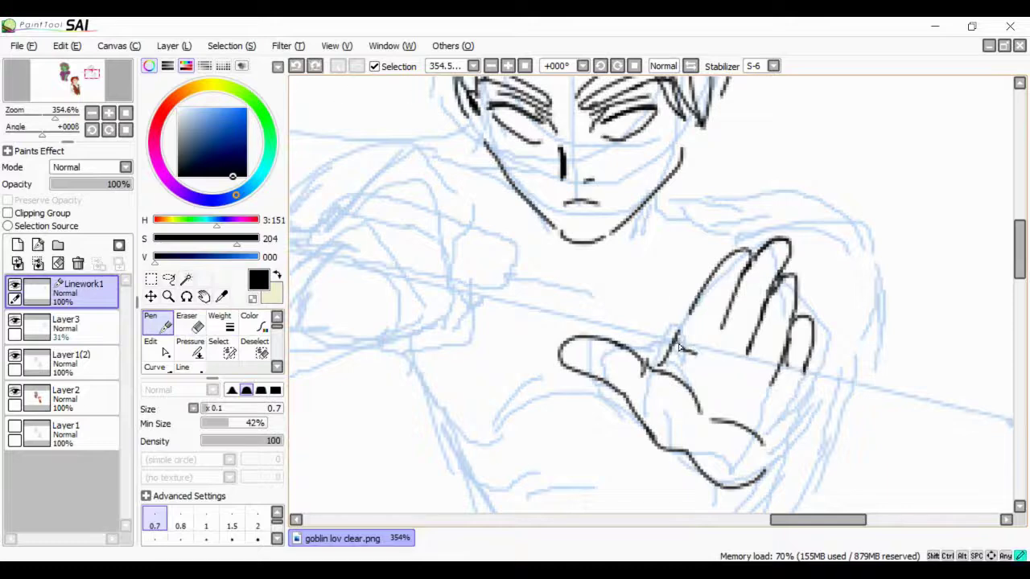
Ink the upper palm crease and the outer palm edge from the little finger to the wrist
drag(675, 341, 746, 410)
drag(808, 368, 779, 455)
key(ctrl+z)
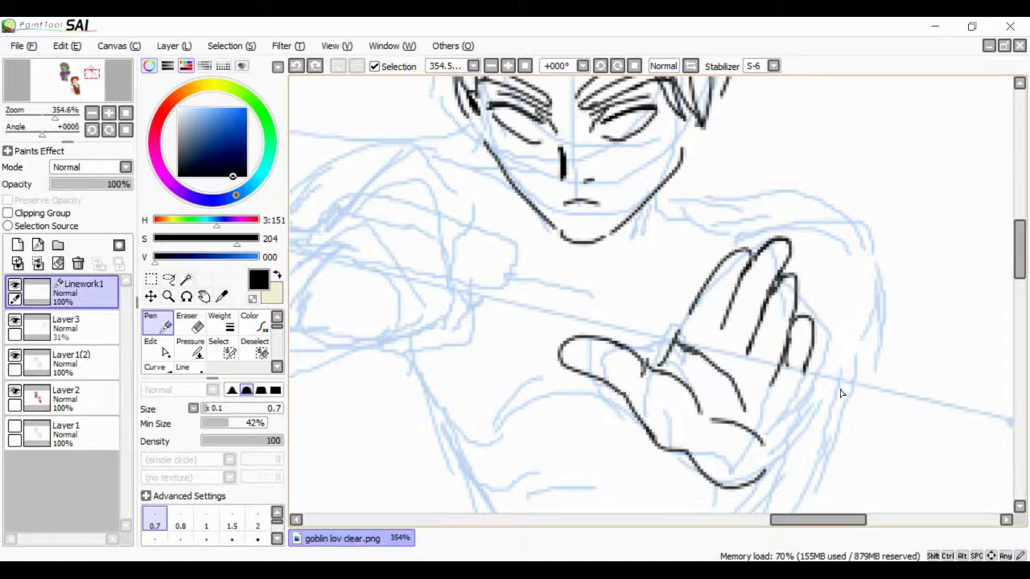
drag(809, 370, 765, 480)
Rotate the canvas to about -22° and ink the first fingers and knuckles of the gripping fist
click(97, 72)
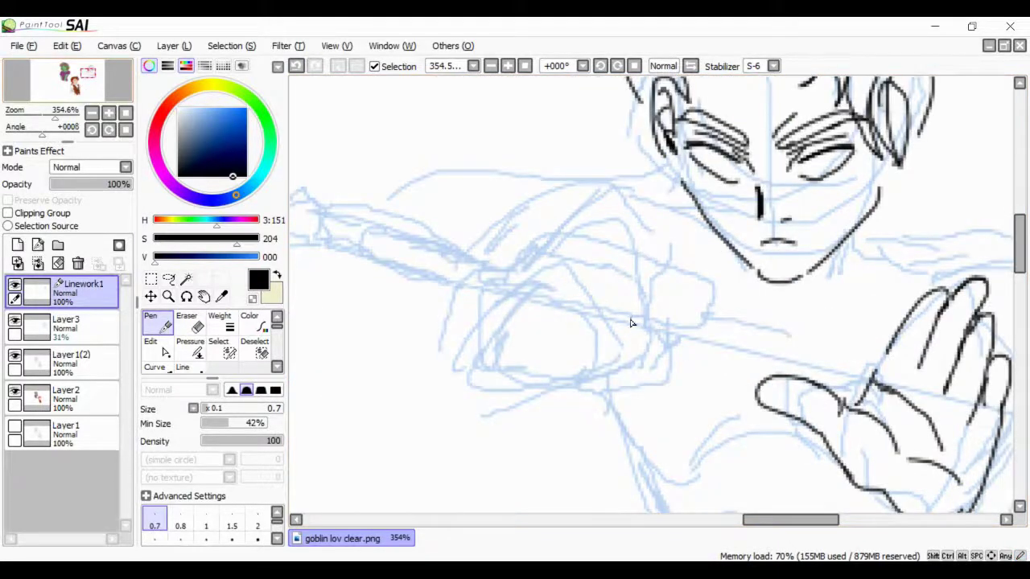
drag(631, 323, 668, 330)
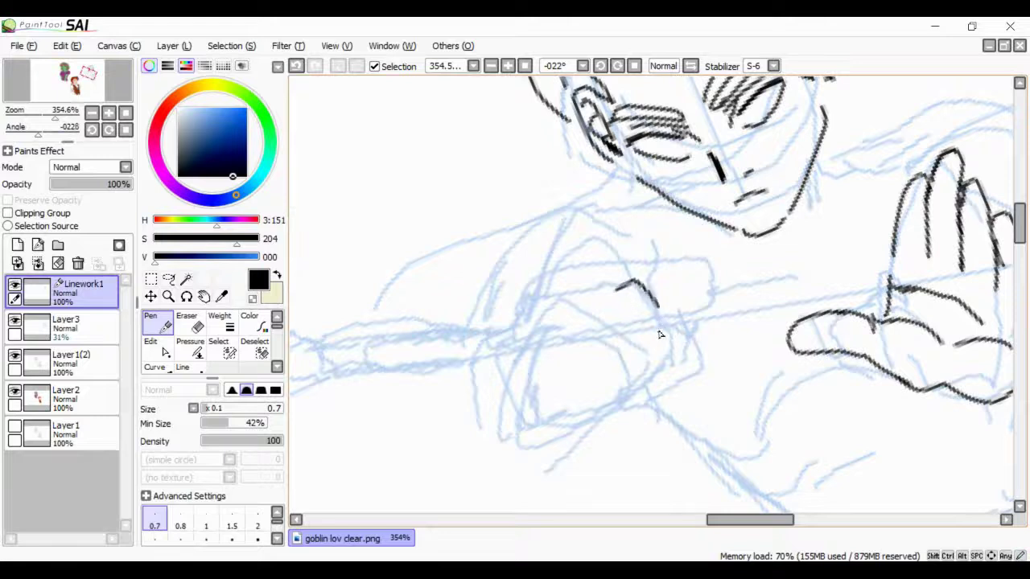
key(ctrl+z)
drag(674, 336, 672, 373)
drag(585, 302, 649, 326)
mouse_move(639, 318)
mouse_down()
mouse_move(658, 354)
mouse_move(657, 386)
mouse_up()
key(ctrl+z)
drag(576, 306, 614, 332)
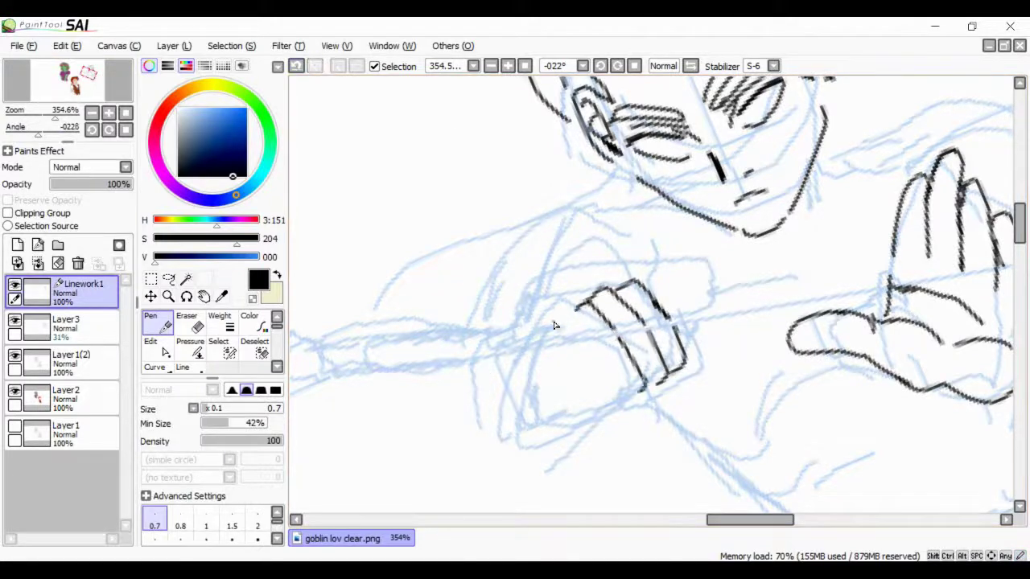
Ink the remaining finger of the gripping fist, its lower edge and the thumb around its far side
drag(554, 325, 581, 333)
drag(592, 342, 622, 406)
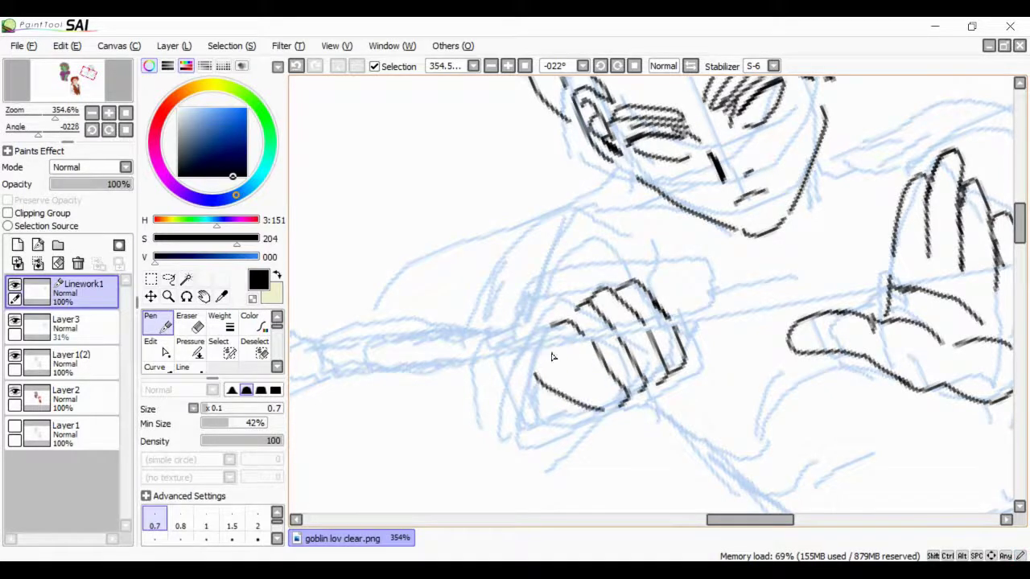
mouse_move(552, 349)
mouse_down()
mouse_move(597, 388)
mouse_move(600, 404)
mouse_up()
click(296, 66)
click(296, 66)
click(296, 66)
drag(691, 330, 648, 414)
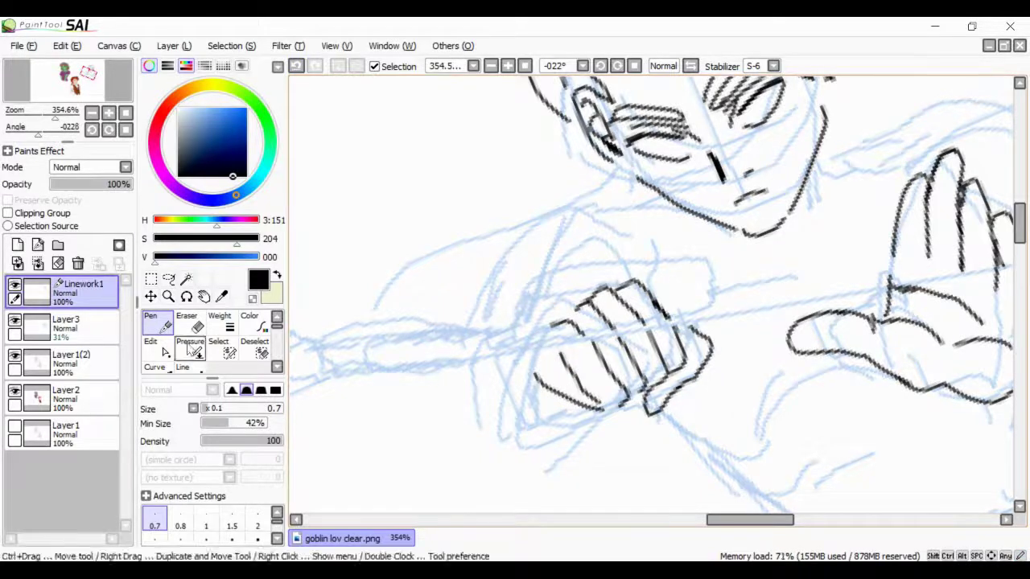
Draw two parallel straight lines with the Line tool for the weapon's shaft, passing through both hands
drag(298, 201, 455, 169)
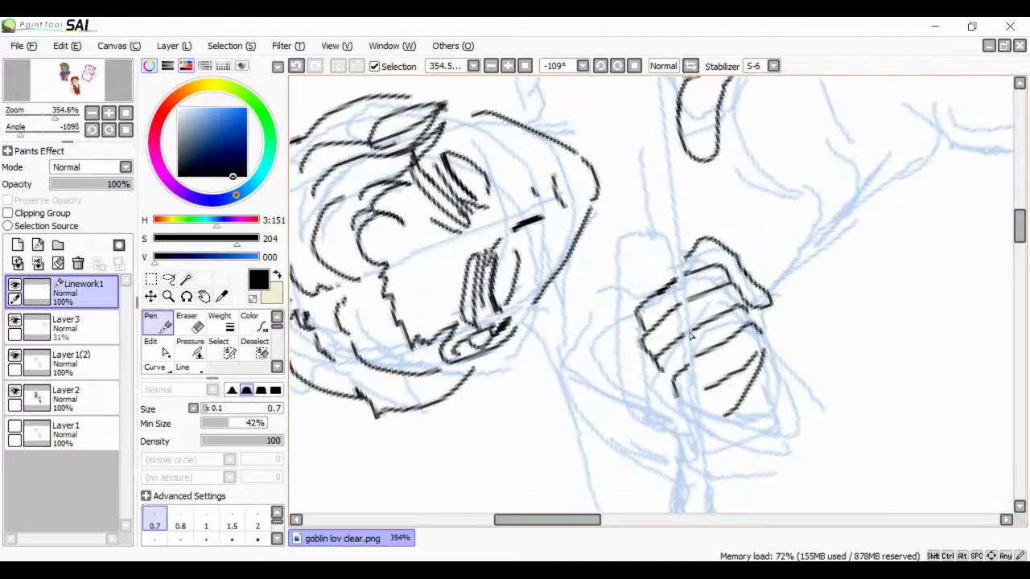
scroll(690, 334, down, 4)
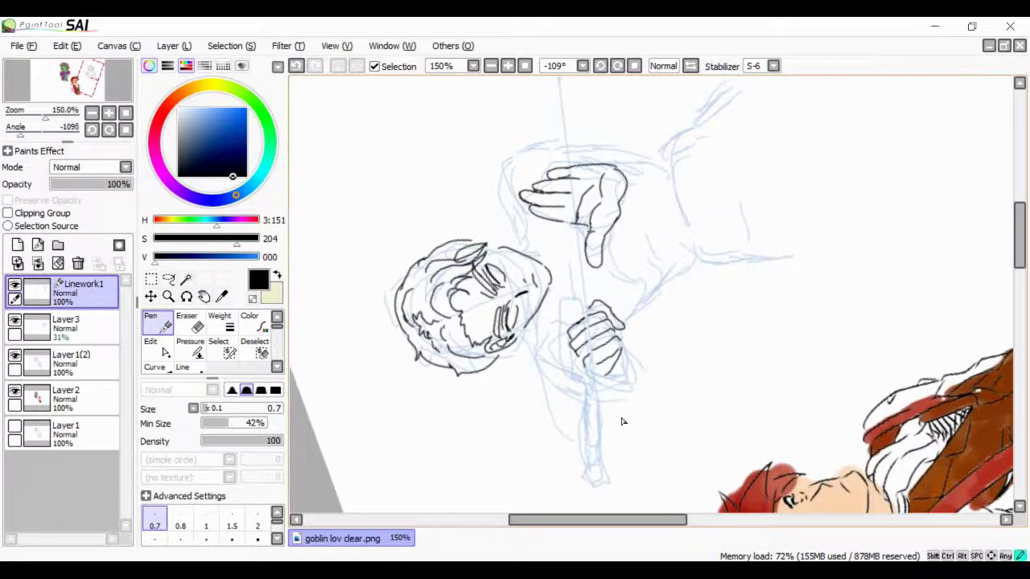
key(shift)
key(l)
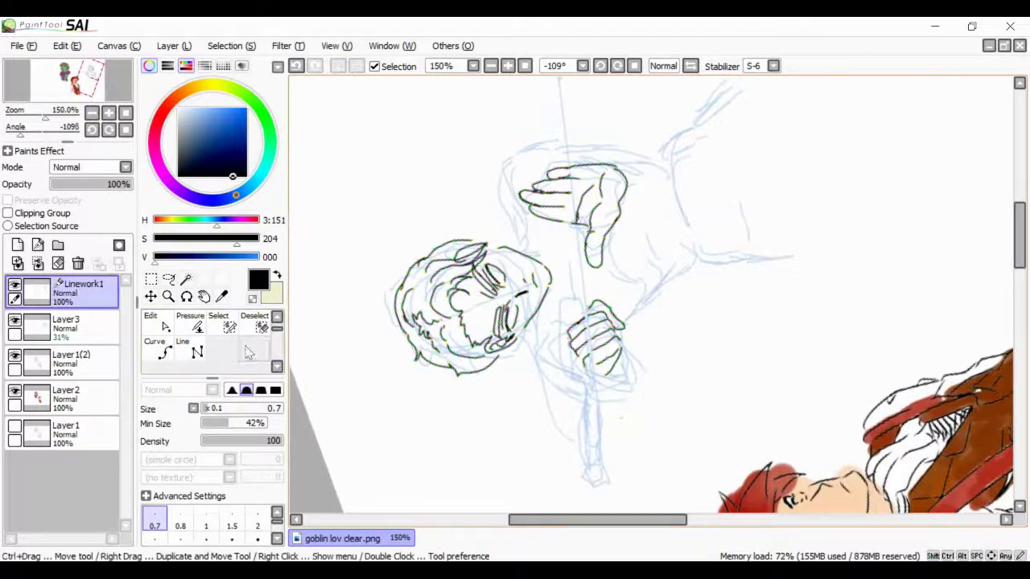
click(611, 403)
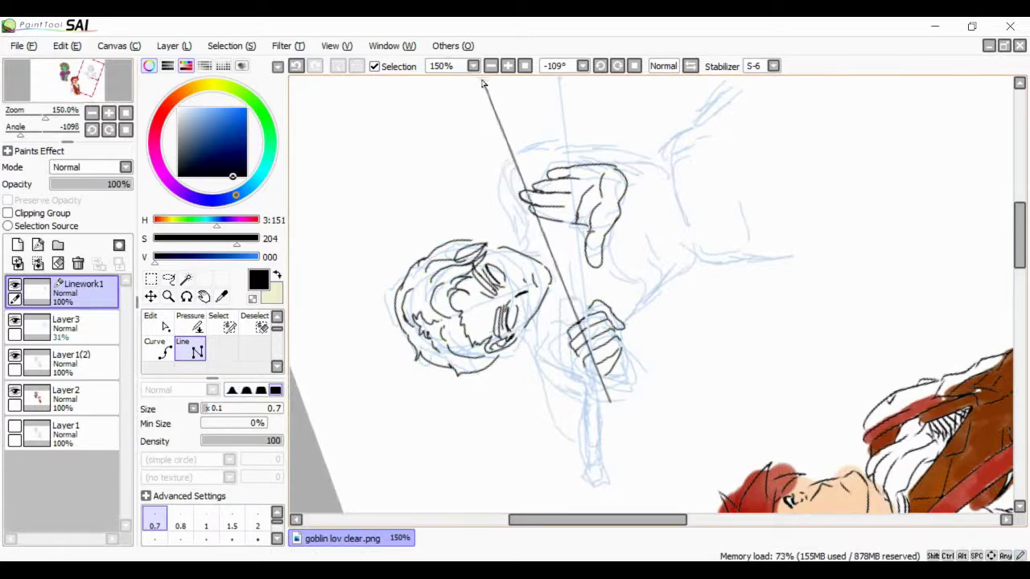
click(623, 396)
click(500, 82)
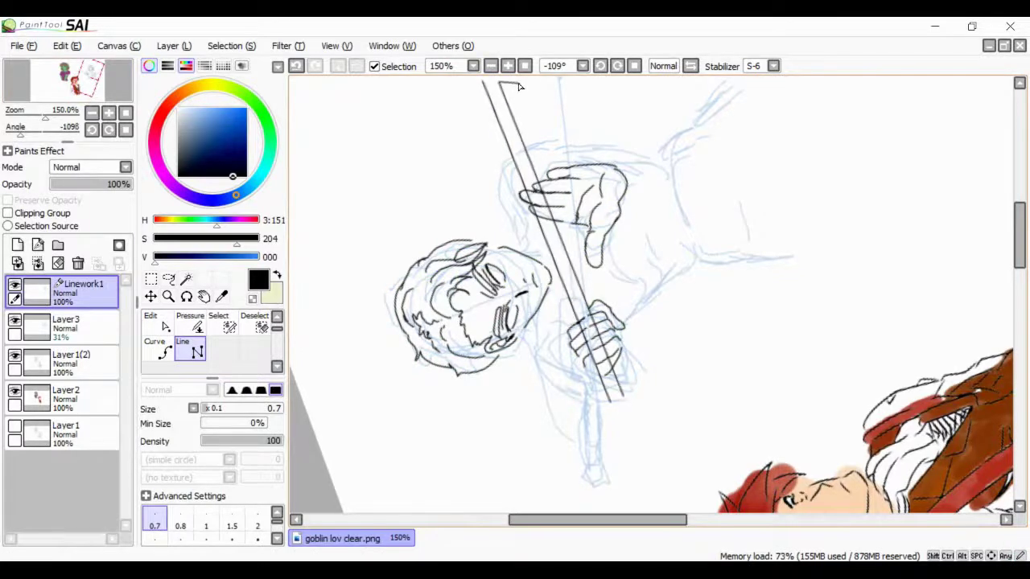
Reset the canvas rotation, erase the shaft lines over the fist at eraser size 5.3, and ink the back of the fist
click(126, 130)
scroll(510, 306, up, 5)
key(e)
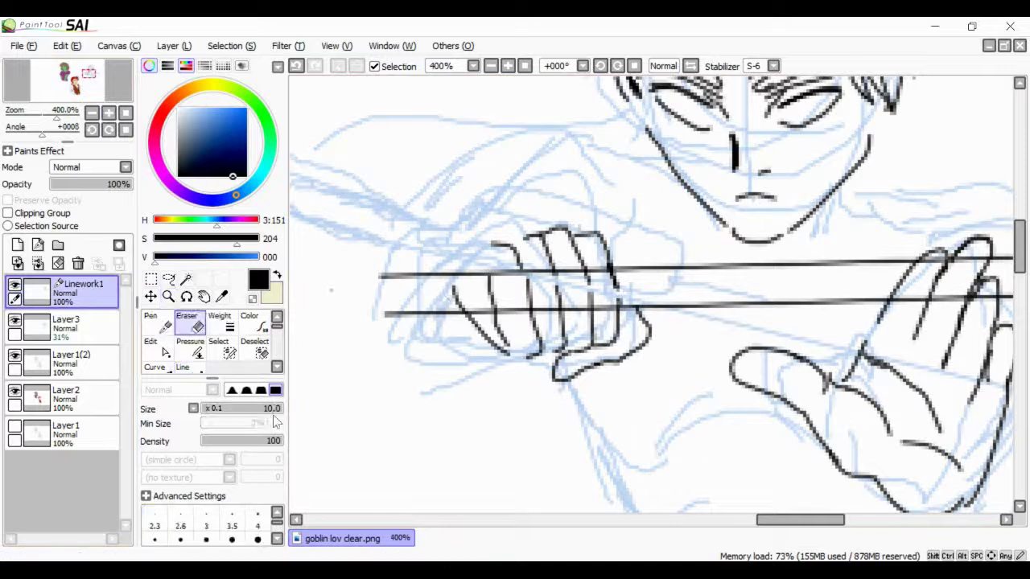
mouse_move(510, 305)
mouse_down()
mouse_move(560, 269)
mouse_move(573, 308)
mouse_move(600, 269)
mouse_up()
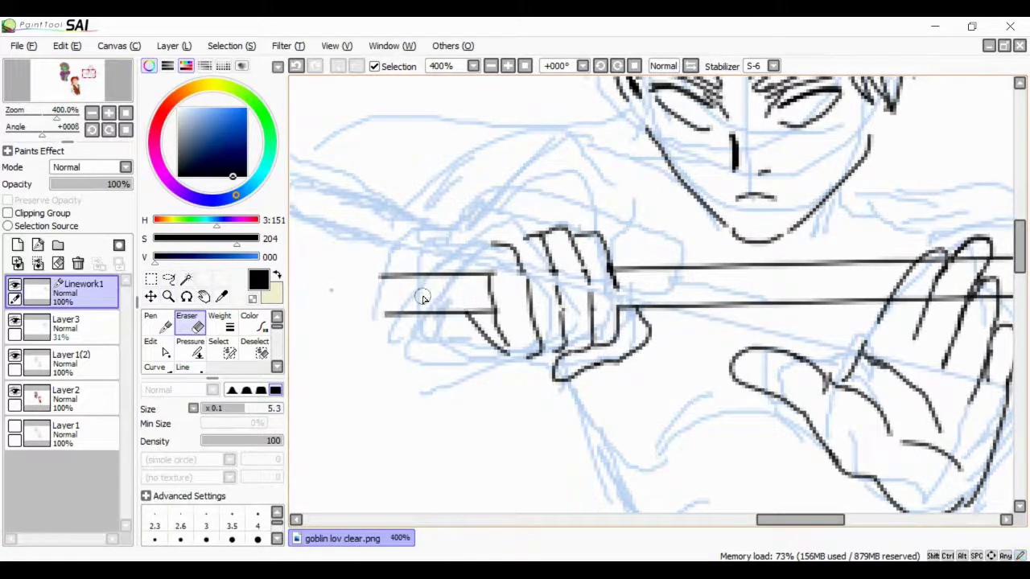
key(n)
drag(584, 224, 445, 268)
Ink a second contour beneath the jaw, running from one side of the chin to the other
click(91, 77)
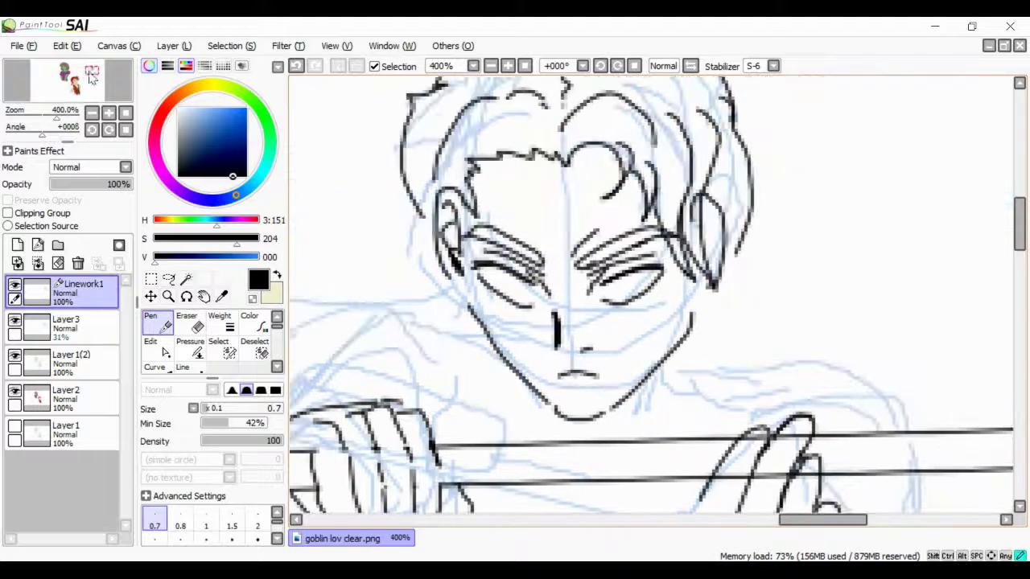
drag(549, 435, 655, 408)
drag(668, 383, 660, 418)
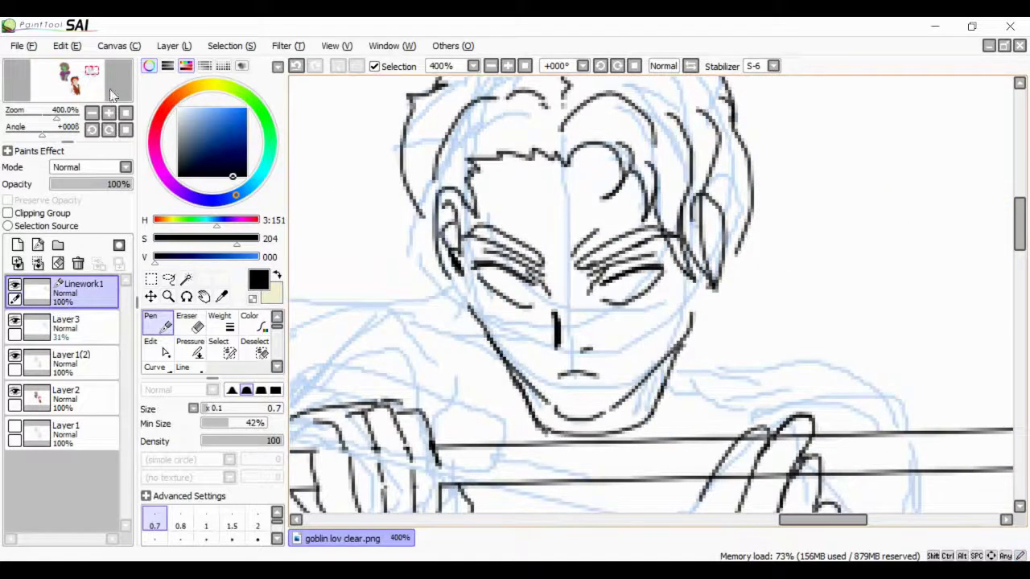
Ink the neck's sides above the shaft, continuing one side below it into a curved collarbone
scroll(563, 338, down, 5)
drag(518, 158, 508, 204)
drag(692, 131, 676, 195)
drag(541, 202, 528, 223)
mouse_move(541, 262)
mouse_down()
mouse_move(553, 310)
mouse_move(503, 379)
mouse_up()
drag(556, 318, 558, 383)
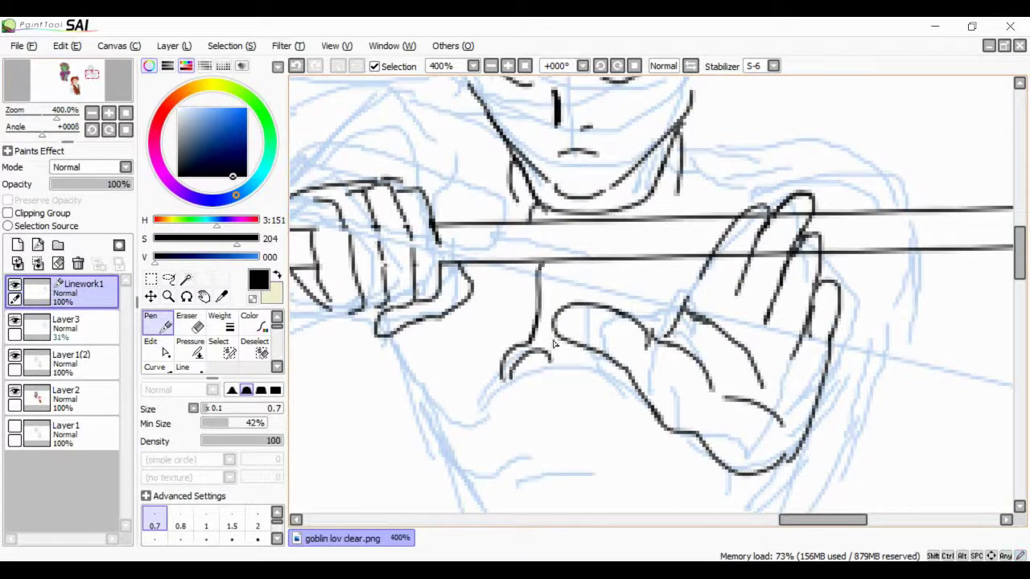
Ink the neck muscle lines above and below the shaft and a collarbone curve beside the thumb
drag(572, 259, 568, 294)
drag(569, 346, 587, 394)
drag(527, 183, 513, 221)
drag(515, 260, 510, 338)
drag(611, 259, 610, 296)
drag(674, 174, 665, 204)
drag(671, 255, 640, 315)
drag(679, 198, 671, 217)
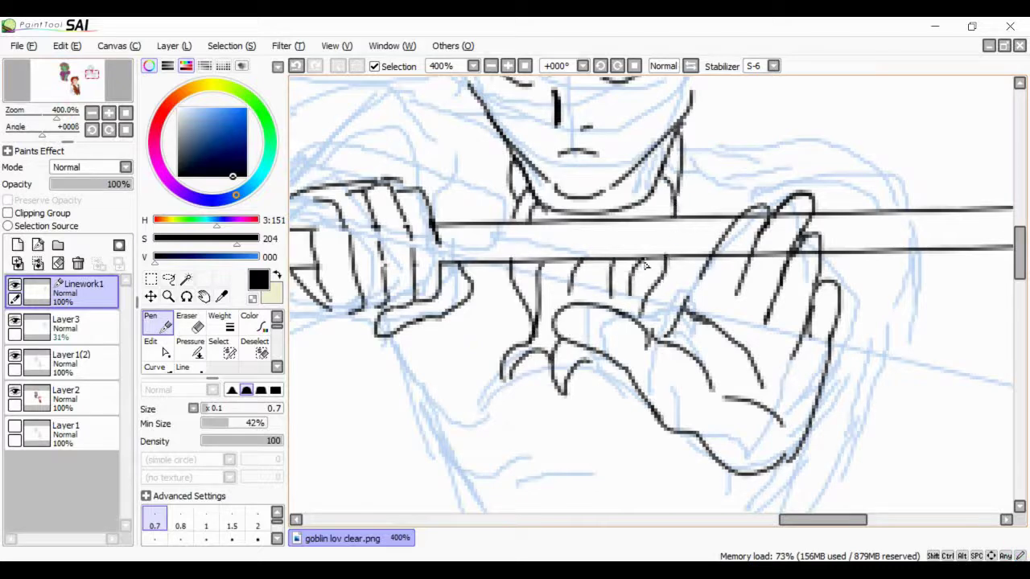
Add the collarbone creases beneath the thumb and a short neck line beside the open palm
drag(581, 362, 586, 397)
drag(577, 378, 634, 397)
drag(658, 290, 646, 330)
Ink the shoulder on the right from the neck outward, with a curved muscle line beneath it
click(94, 77)
click(93, 74)
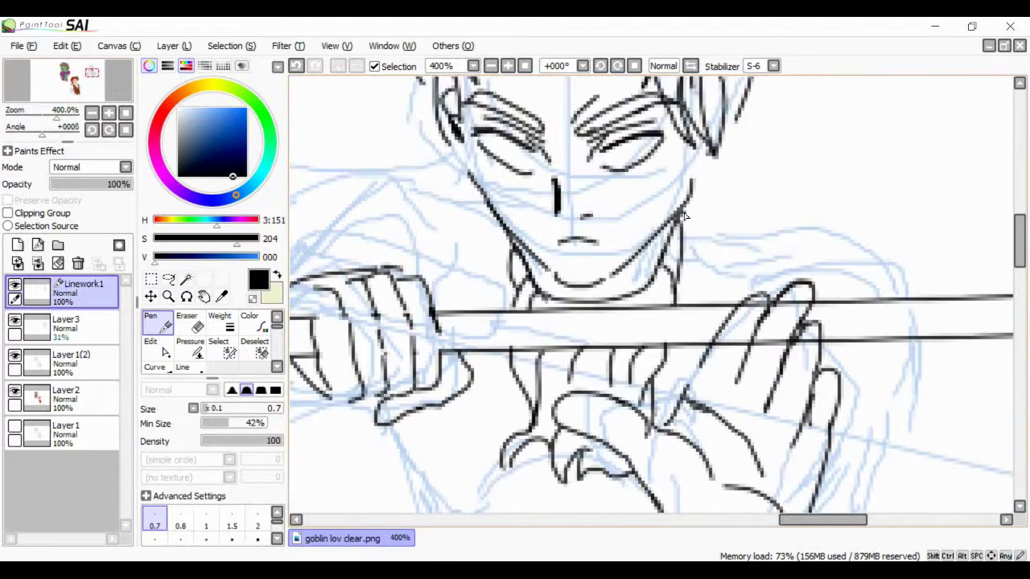
drag(678, 257, 757, 211)
mouse_move(738, 278)
mouse_down()
mouse_move(900, 241)
mouse_move(921, 296)
mouse_up()
mouse_move(737, 286)
mouse_down()
mouse_move(802, 265)
mouse_move(889, 301)
mouse_up()
Ink the outer and inner contours of the arm on the right and the forearm edge around the open palm
mouse_move(904, 340)
mouse_down()
mouse_move(910, 484)
mouse_move(912, 389)
mouse_move(823, 350)
mouse_up()
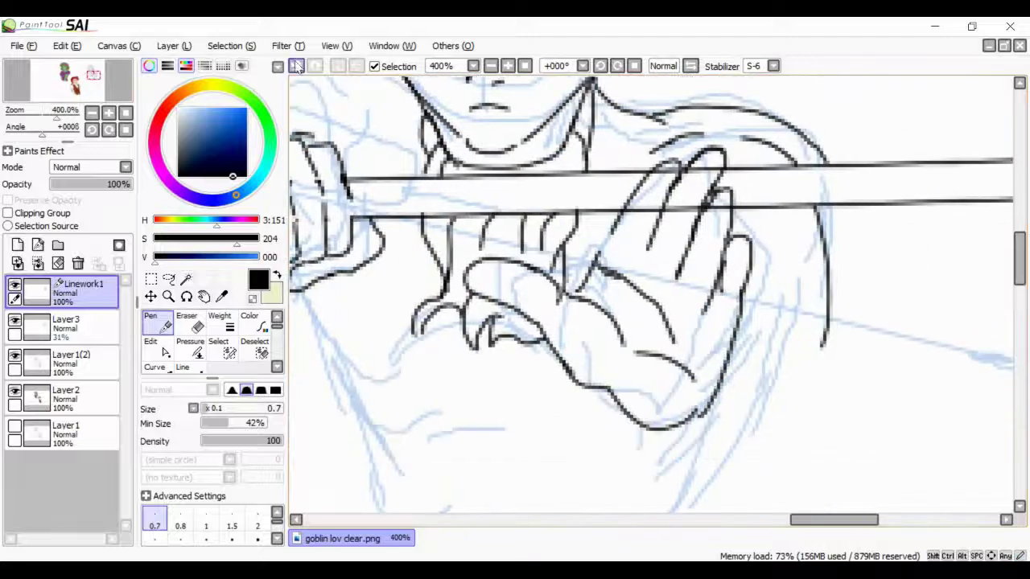
key(ctrl+z)
mouse_move(821, 207)
mouse_down()
mouse_move(757, 402)
mouse_move(816, 234)
mouse_move(732, 406)
mouse_move(748, 346)
mouse_up()
key(ctrl+z)
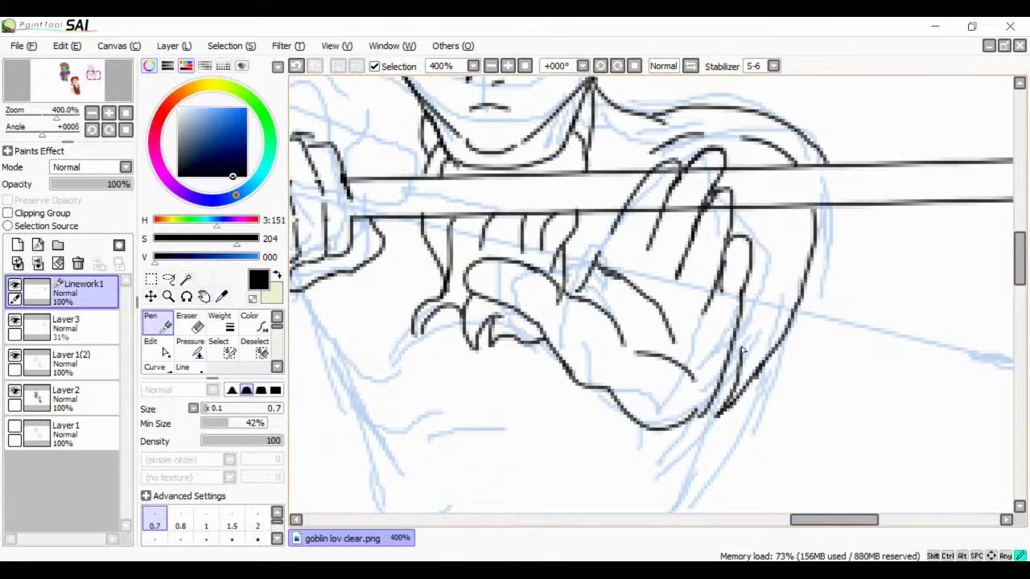
mouse_move(763, 304)
mouse_down()
mouse_move(612, 457)
mouse_move(567, 374)
mouse_up()
drag(754, 221, 769, 354)
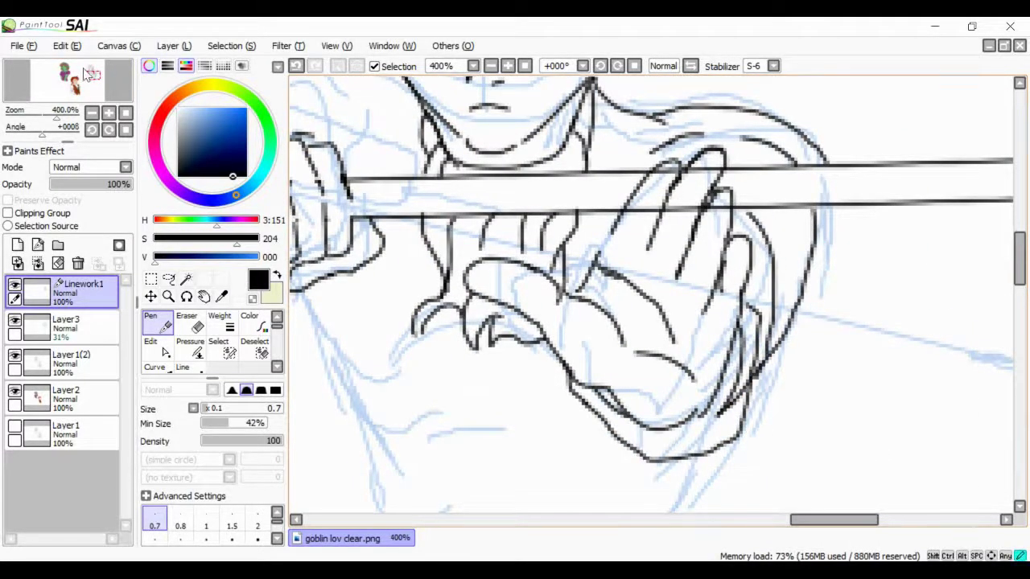
Ink the raised arm on the left with its wrist, forearm, elbow and shoulder contours, redoing unsatisfactory strokes
drag(88, 75, 100, 92)
scroll(103, 94, down, 1)
drag(567, 277, 657, 320)
mouse_move(600, 213)
mouse_down()
mouse_move(470, 224)
mouse_move(465, 212)
mouse_move(451, 282)
mouse_up()
drag(452, 280, 592, 317)
key(ctrl+z)
mouse_move(457, 214)
mouse_down()
mouse_move(636, 141)
mouse_move(564, 154)
mouse_move(700, 147)
mouse_up()
key(ctrl+z)
key(ctrl+z)
key(ctrl+z)
mouse_move(548, 211)
mouse_down()
mouse_move(587, 185)
mouse_move(621, 214)
mouse_move(451, 193)
mouse_move(433, 121)
mouse_up()
Ink the torso's side below the fist, the line under the chest and the opposite side of the torso
mouse_move(471, 226)
mouse_down()
mouse_move(531, 299)
mouse_move(644, 314)
mouse_up()
drag(535, 322, 624, 346)
drag(845, 278, 789, 394)
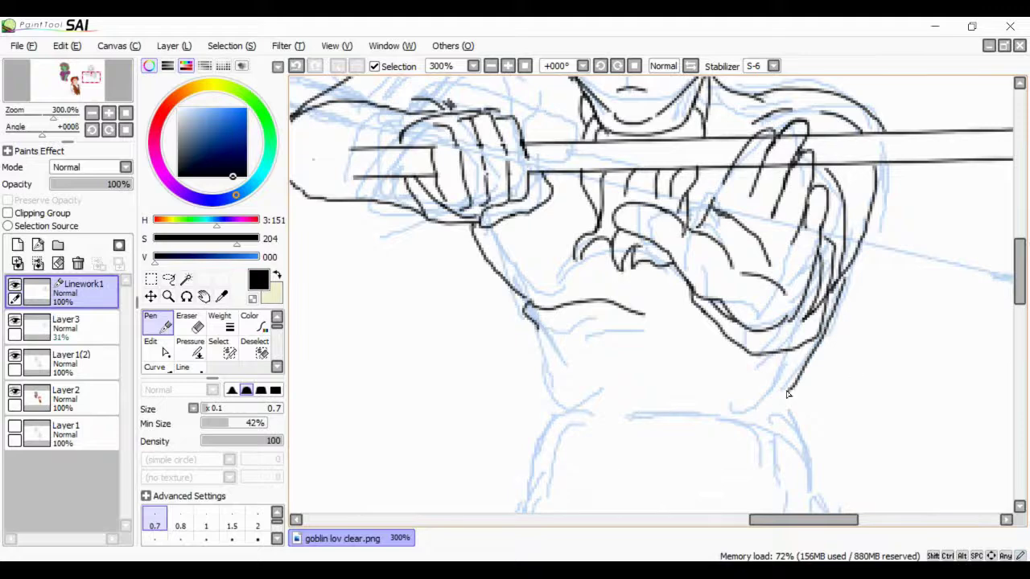
Ink the strap over the shoulder on the right down to the shaft, undoing failed strokes
click(98, 91)
drag(99, 91, 102, 86)
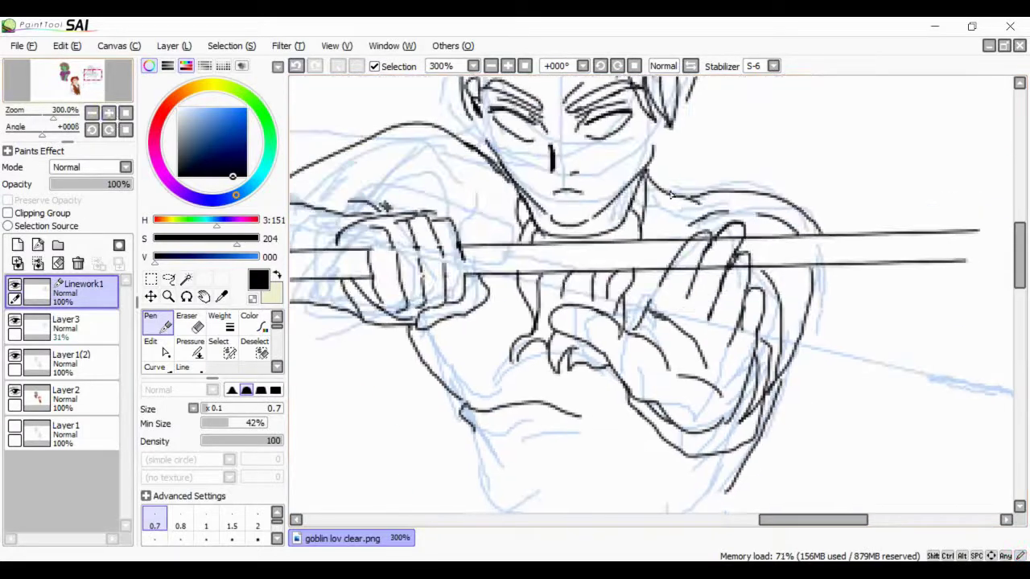
drag(694, 182, 665, 234)
key(ctrl+z)
drag(676, 194, 663, 233)
key(ctrl+z)
Ink the hair ends behind both ears and the vest edge beside the neck above the gripping fist
scroll(394, 164, left, 3)
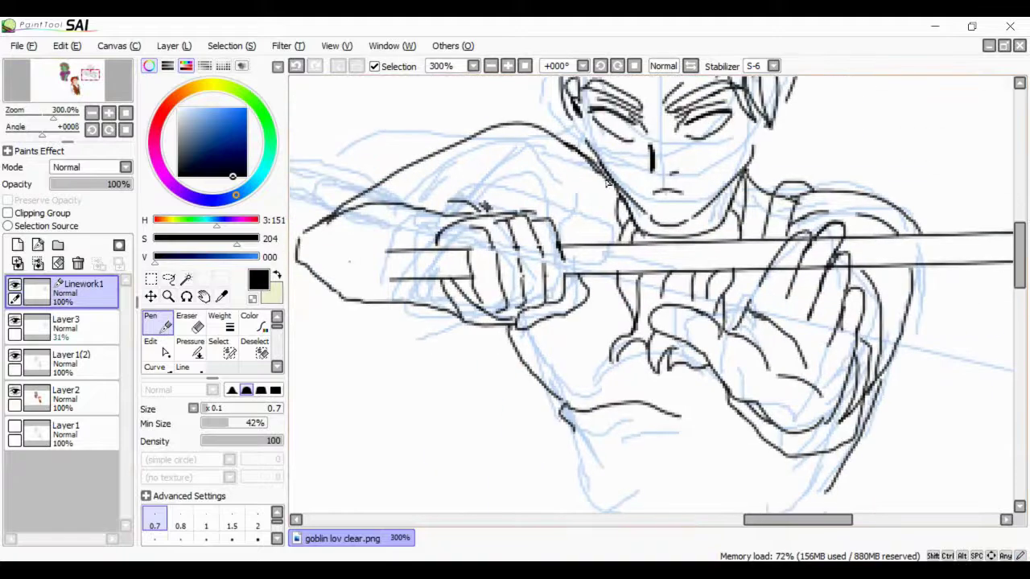
click(94, 74)
drag(681, 283, 663, 309)
drag(459, 239, 460, 282)
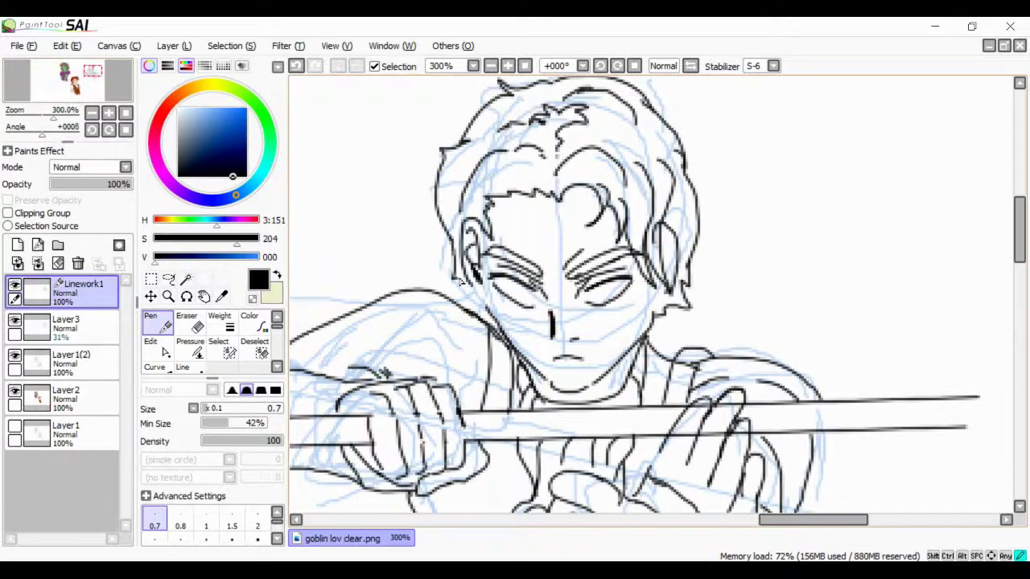
Ink the long cloth shapes streaming from behind the neck over the raised shoulder, undoing a failed stroke
drag(92, 76, 88, 78)
mouse_move(538, 256)
mouse_down()
mouse_move(385, 282)
mouse_move(620, 249)
mouse_up()
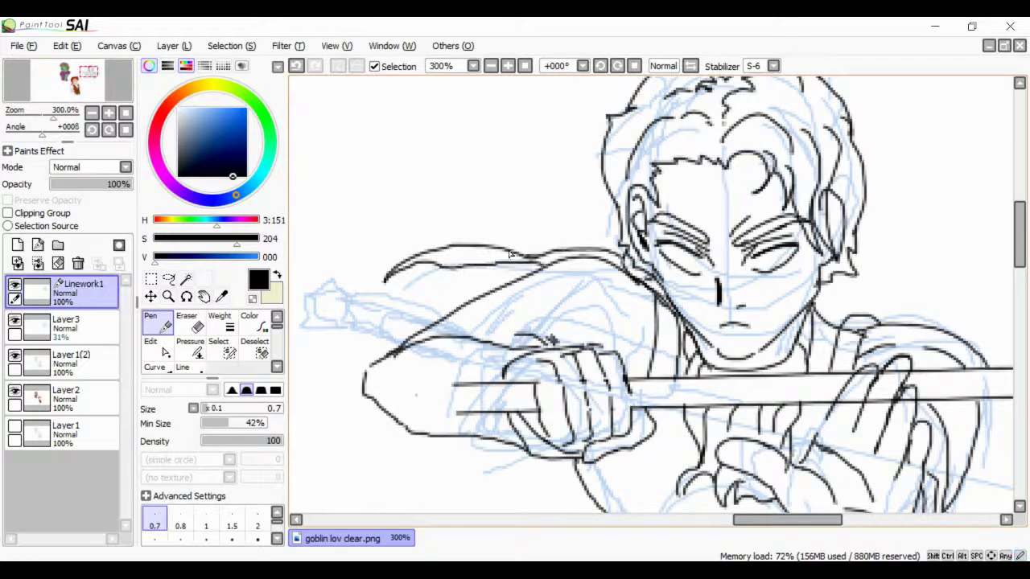
mouse_move(461, 234)
mouse_down()
mouse_move(351, 243)
mouse_move(321, 259)
mouse_up()
key(ctrl+z)
Ink the irises inside both of the man's eyes
click(99, 76)
scroll(509, 259, up, 2)
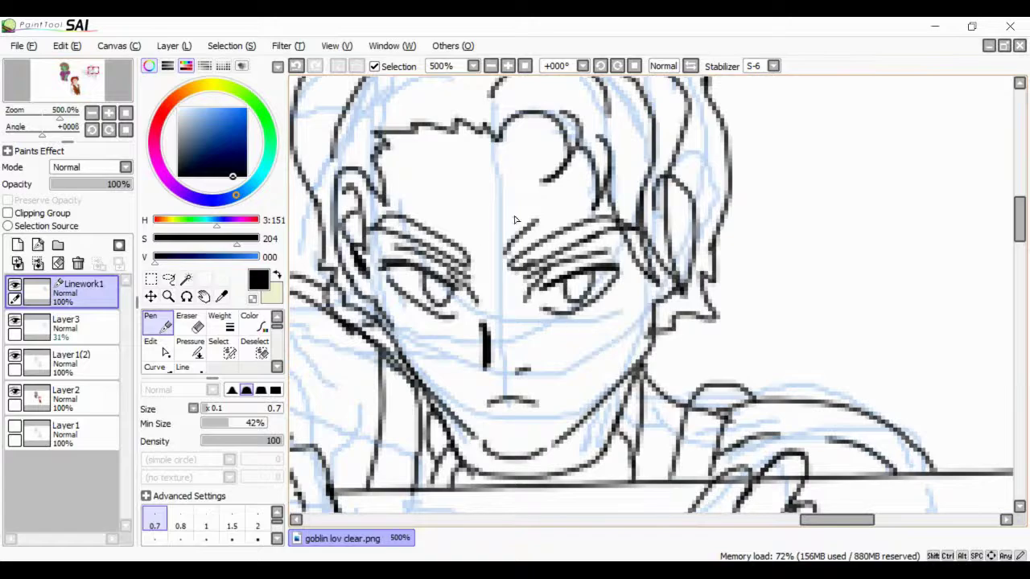
click(296, 67)
Ink both sides of the waist and the flared, pointed shirt hem that arches across the hips
scroll(487, 183, down, 3)
click(80, 83)
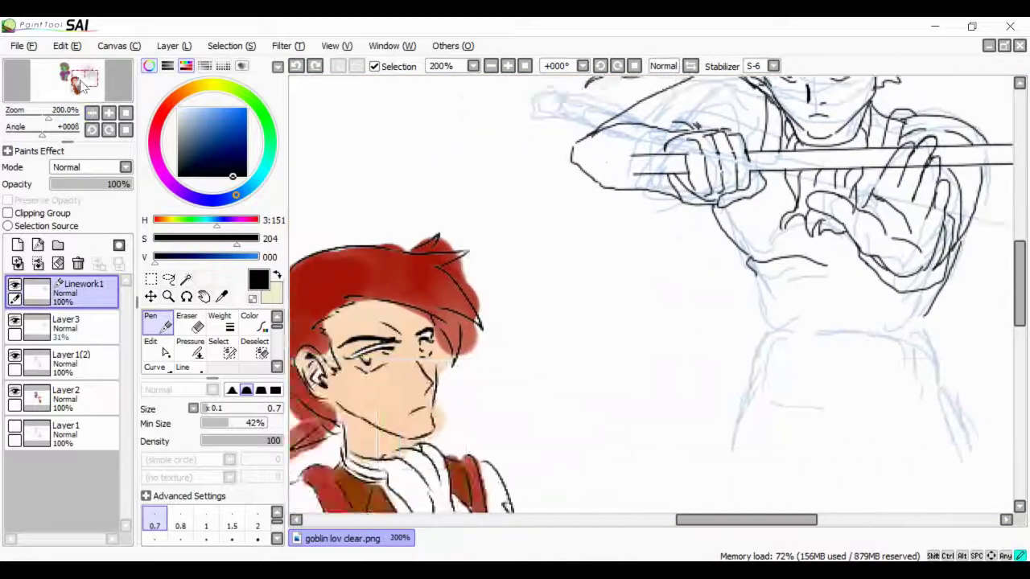
drag(80, 83, 471, 410)
click(91, 112)
click(109, 113)
click(109, 112)
click(108, 86)
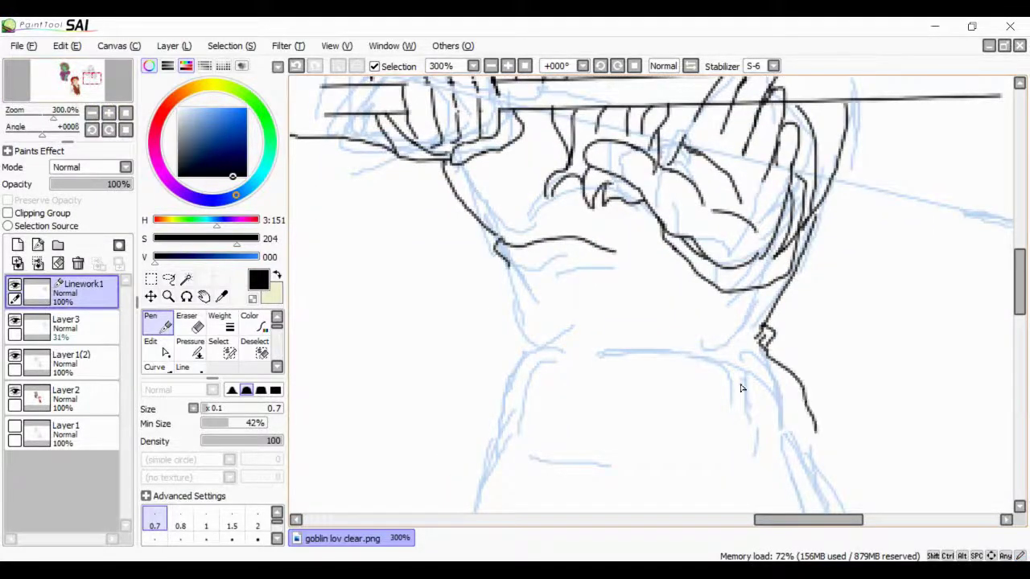
mouse_move(508, 269)
mouse_down()
mouse_move(539, 350)
mouse_move(496, 460)
mouse_up()
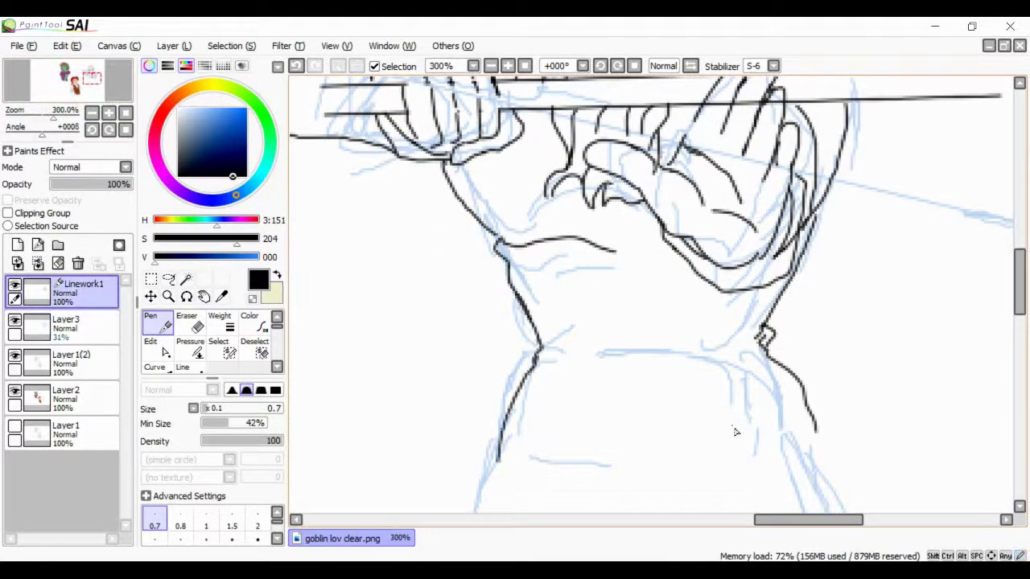
drag(818, 440, 662, 388)
drag(497, 468, 615, 387)
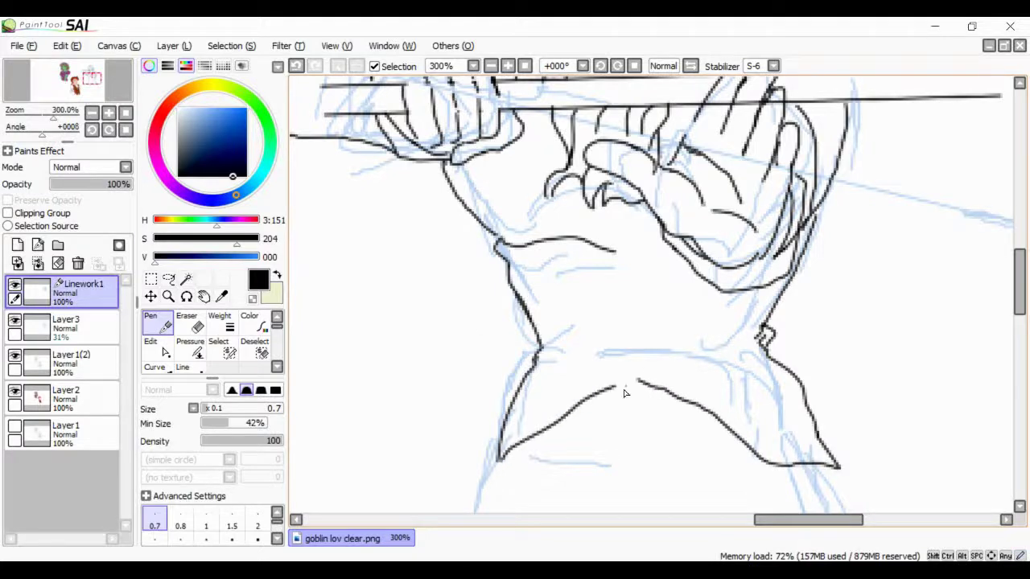
Ink the centre line down the torso and the belt buckle with its loops, redoing the loop on the left
scroll(498, 289, down, 2)
scroll(504, 259, up, 2)
mouse_move(533, 233)
mouse_down()
mouse_move(547, 339)
mouse_move(577, 423)
mouse_up()
mouse_move(521, 406)
mouse_down()
mouse_move(567, 315)
mouse_move(656, 385)
mouse_move(656, 334)
mouse_up()
drag(559, 332, 624, 346)
drag(537, 368, 593, 392)
key(ctrl+z)
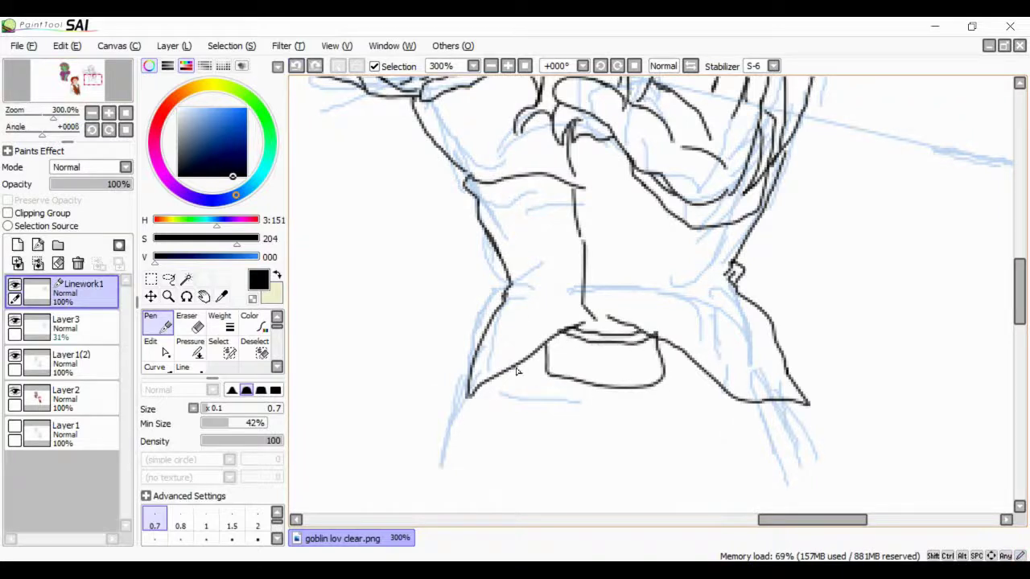
drag(532, 351, 591, 385)
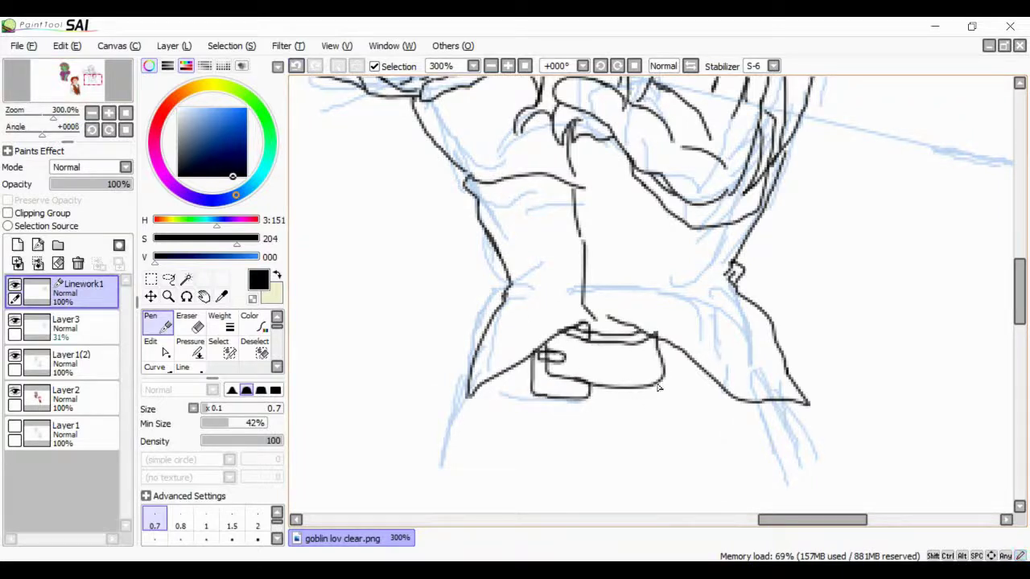
drag(674, 348, 634, 394)
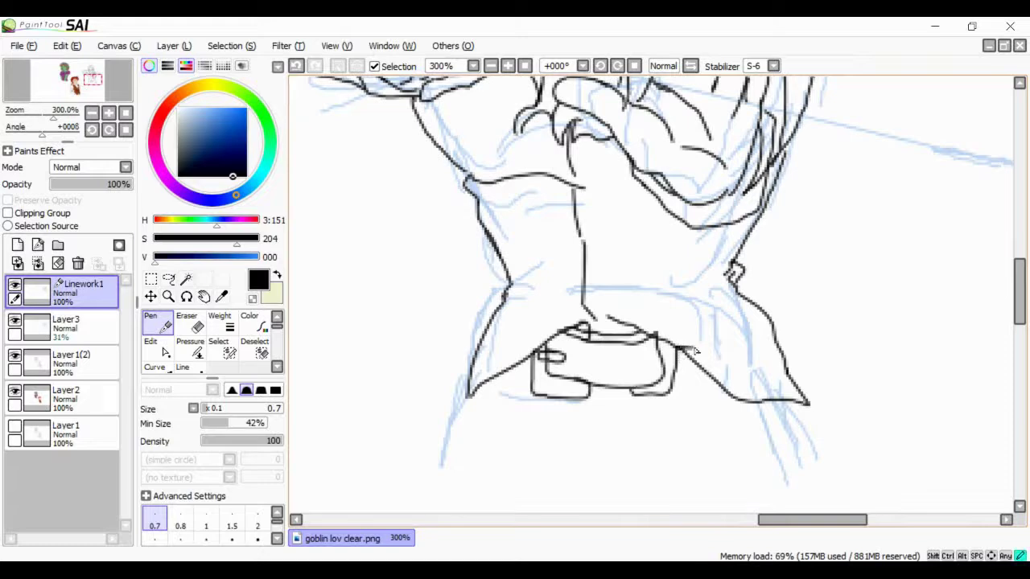
Ink the belt strap from the buckle around the hip and the short belt edge at the opposite hip
drag(697, 352, 775, 330)
drag(678, 384, 774, 318)
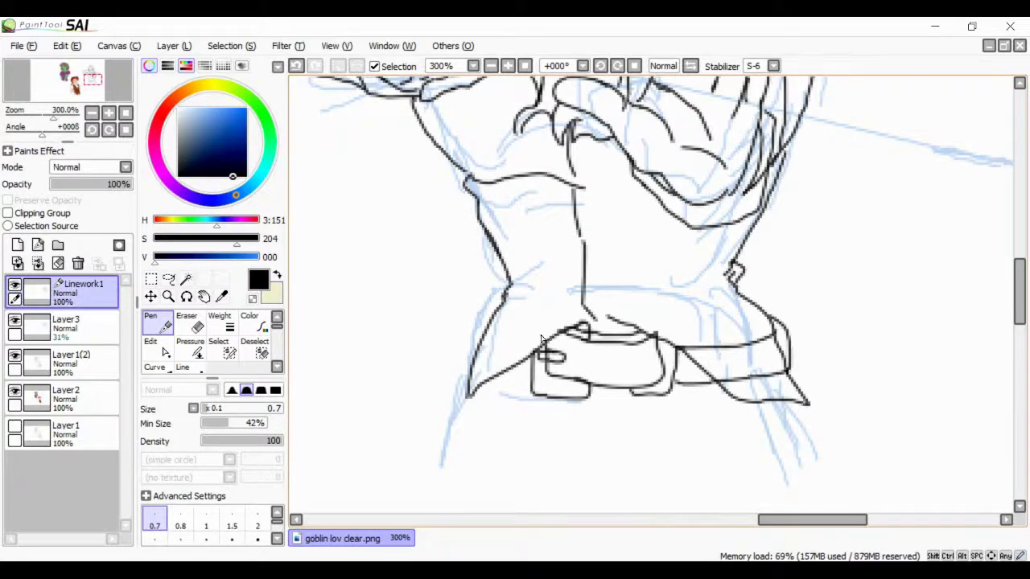
scroll(652, 293, up, 2)
drag(497, 373, 468, 405)
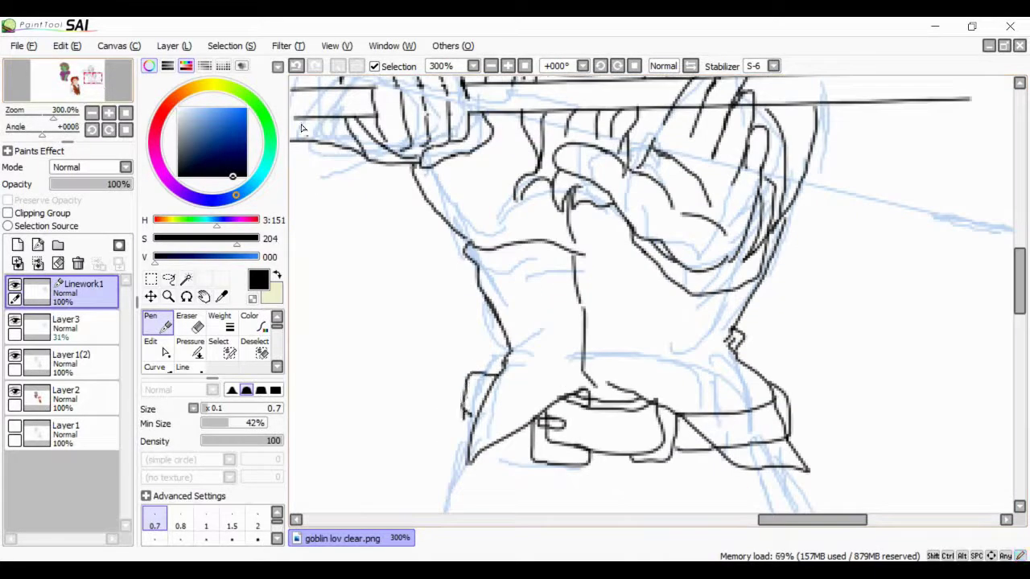
key(ctrl+z)
drag(496, 372, 469, 423)
Ink the open vest's double edge below the palm and its outer edges down the opposite side of the torso
scroll(563, 362, up, 2)
drag(669, 350, 707, 466)
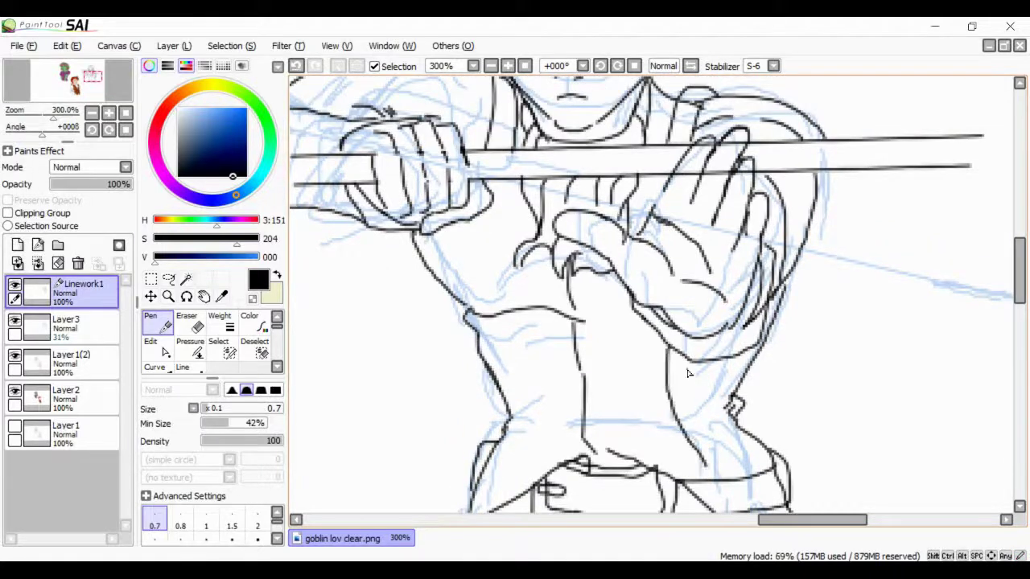
drag(644, 326, 651, 419)
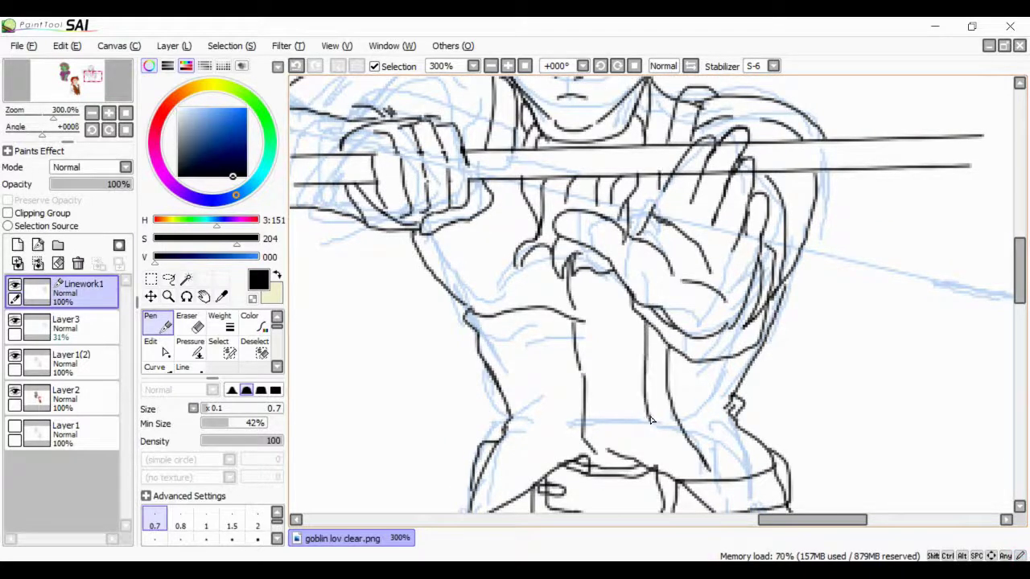
mouse_move(498, 221)
mouse_down()
mouse_move(465, 321)
mouse_move(447, 299)
mouse_move(435, 372)
mouse_move(447, 442)
mouse_up()
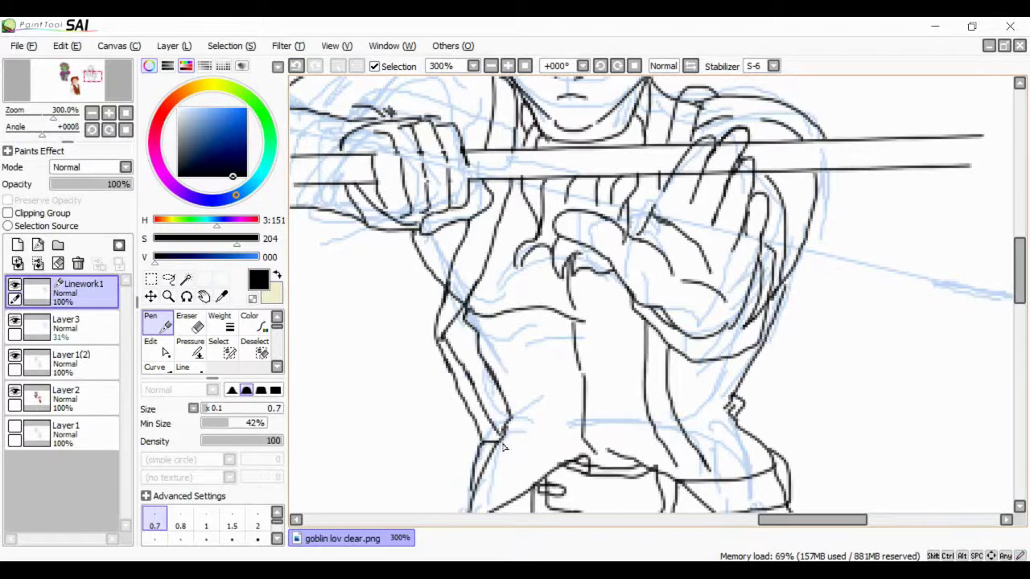
Finish the vest's lower edge at the belt and erase the shirt hem line that crosses the belt strap
key(e)
key(n)
scroll(459, 295, down, 5)
scroll(609, 231, right, 2)
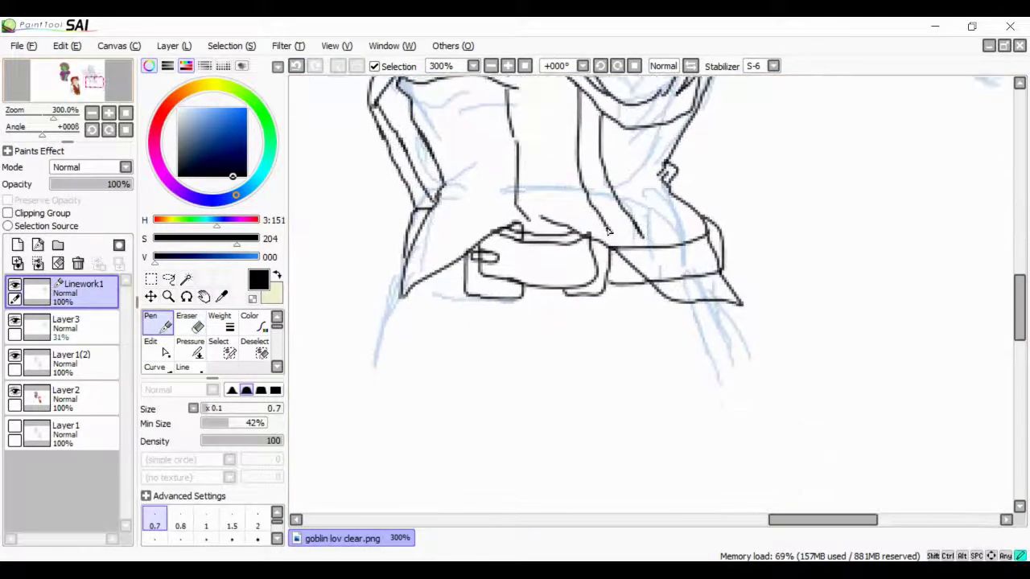
key(e)
mouse_move(620, 265)
mouse_down()
mouse_move(644, 265)
mouse_move(635, 246)
mouse_move(625, 252)
mouse_up()
click(161, 324)
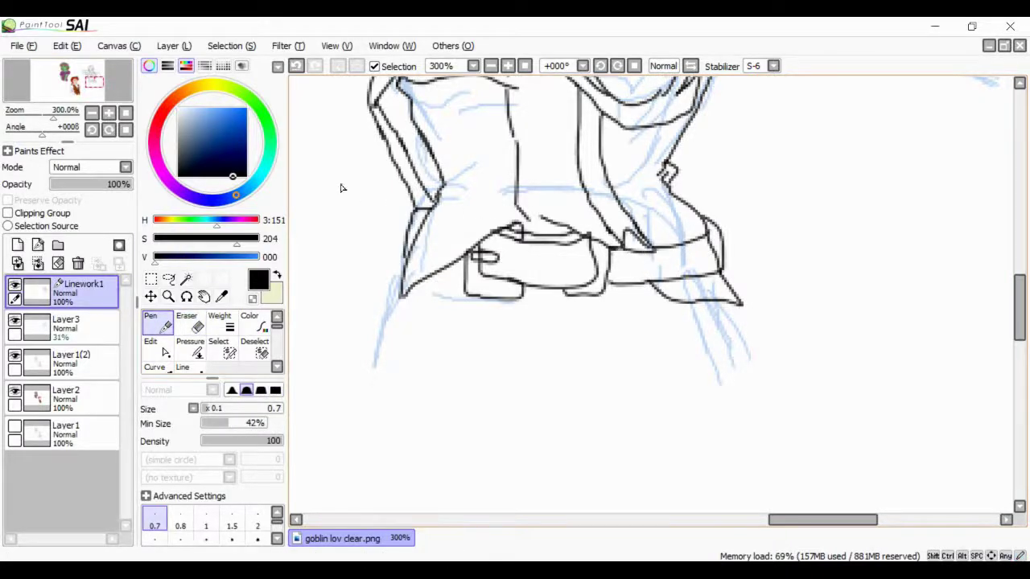
Ink the narrow sword crossguard above and below the blade beside the gripping fist
scroll(340, 187, down, 3)
scroll(654, 296, up, 3)
drag(591, 213, 597, 246)
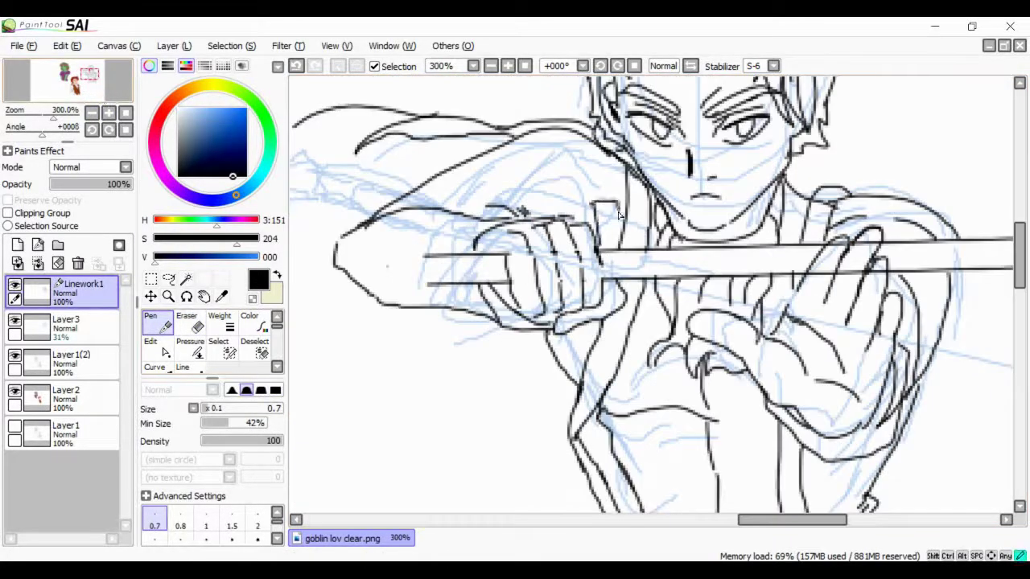
drag(615, 201, 632, 322)
drag(611, 278, 633, 289)
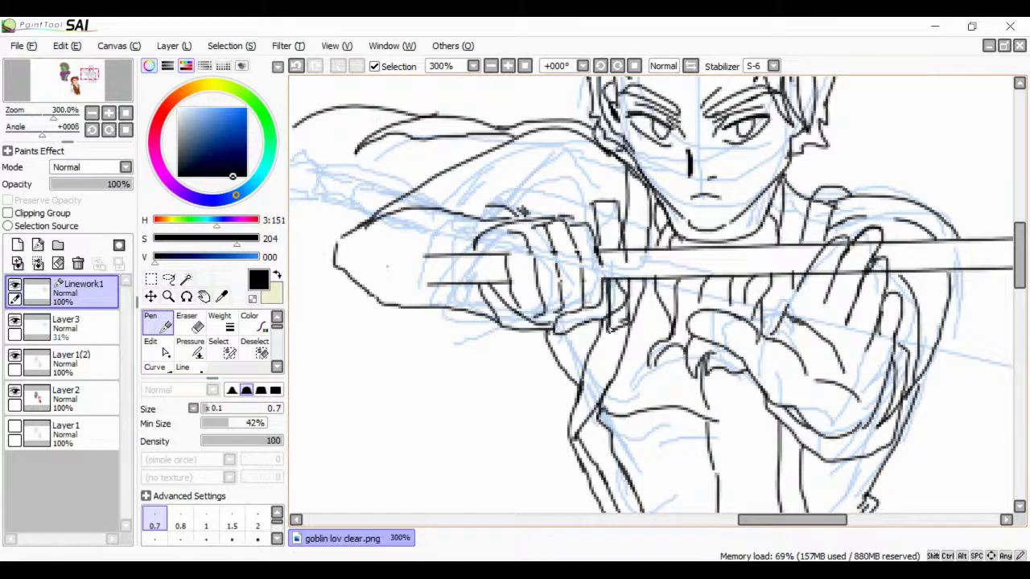
Ink the curved knuckle guard from the crossguard beneath the fist to the end of the sword's grip
drag(599, 323, 554, 335)
mouse_move(441, 341)
mouse_down()
mouse_move(547, 355)
mouse_move(426, 315)
mouse_up()
drag(466, 352, 395, 310)
mouse_move(405, 326)
mouse_down()
mouse_move(387, 284)
mouse_move(429, 253)
mouse_up()
drag(392, 281, 426, 254)
mouse_move(420, 282)
mouse_down()
mouse_move(437, 317)
mouse_move(394, 319)
mouse_move(406, 345)
mouse_up()
Erase the lines overlapping the knuckle guard and crossguard, and redraw the crossguard's edge next to the blade
key(e)
drag(576, 331, 478, 352)
drag(616, 278, 626, 325)
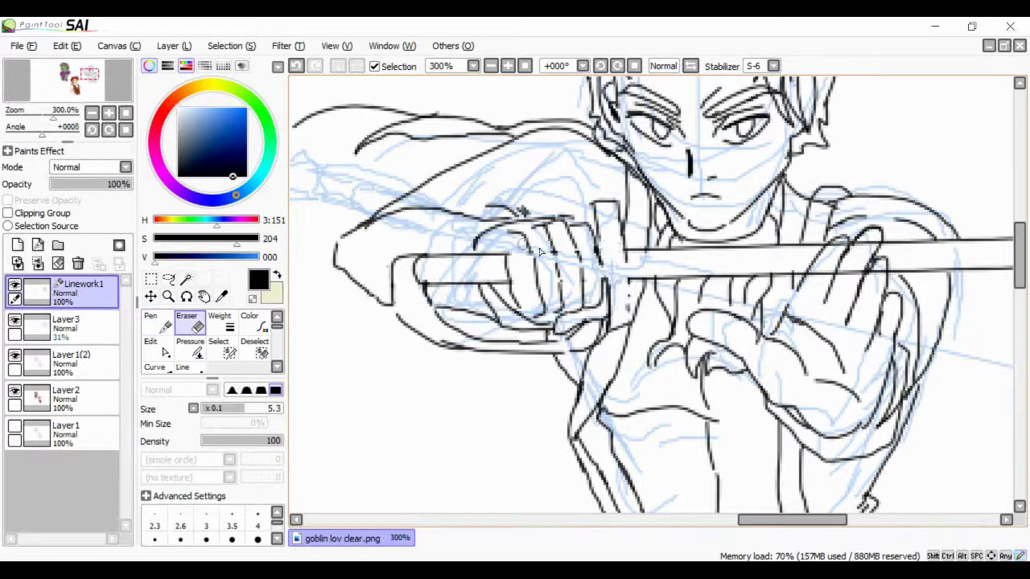
key(n)
drag(621, 270, 624, 325)
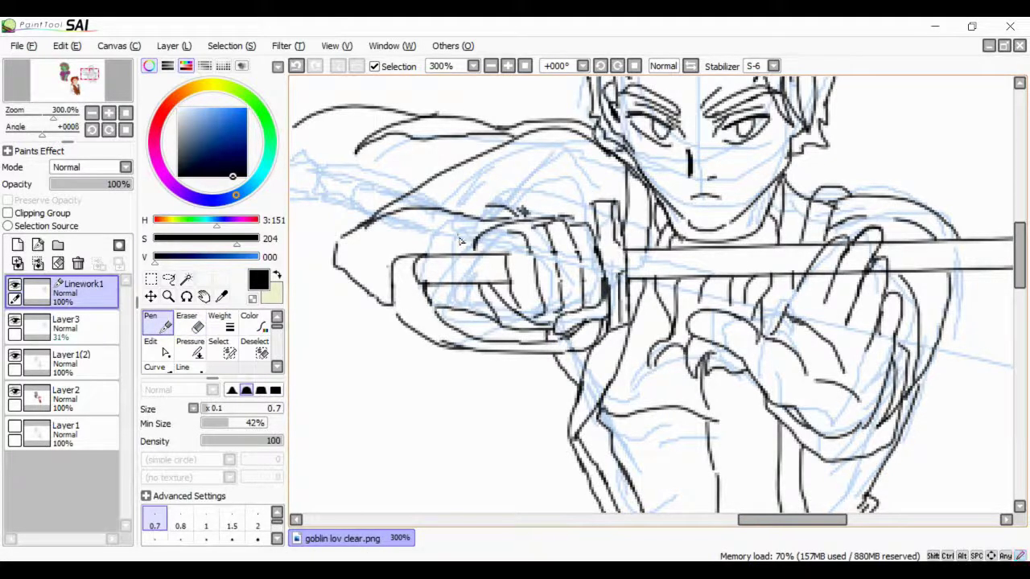
Ink the wrapped coil texture along the exposed sword grip, redoing the first attempt
mouse_move(394, 259)
mouse_down()
mouse_move(399, 313)
mouse_move(426, 281)
mouse_move(508, 281)
mouse_up()
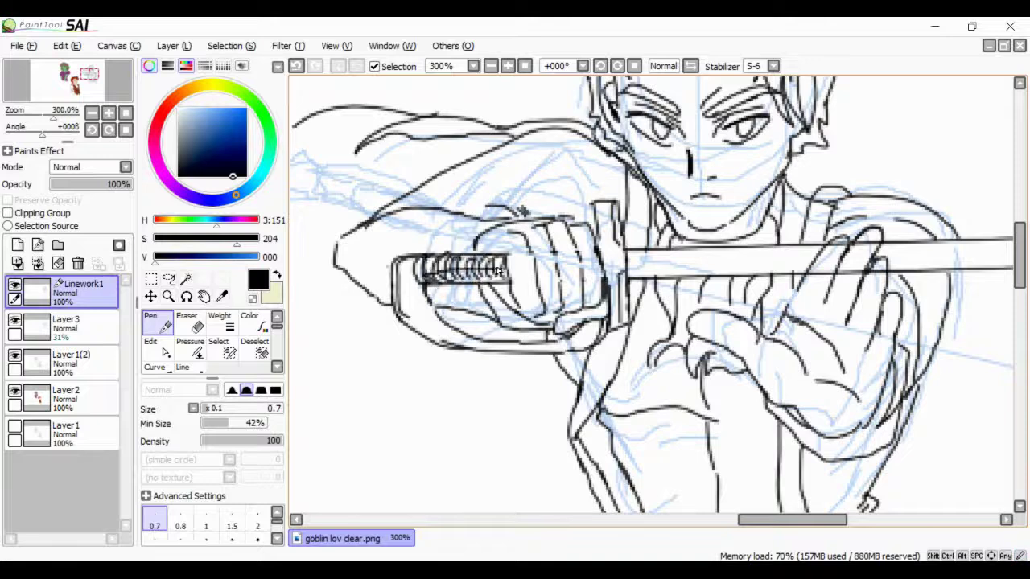
key(ctrl+z)
drag(426, 269, 497, 280)
key(Page_Down)
key(Page_Up)
Erase the finger lines of the open hand that cross the sword blade
key(e)
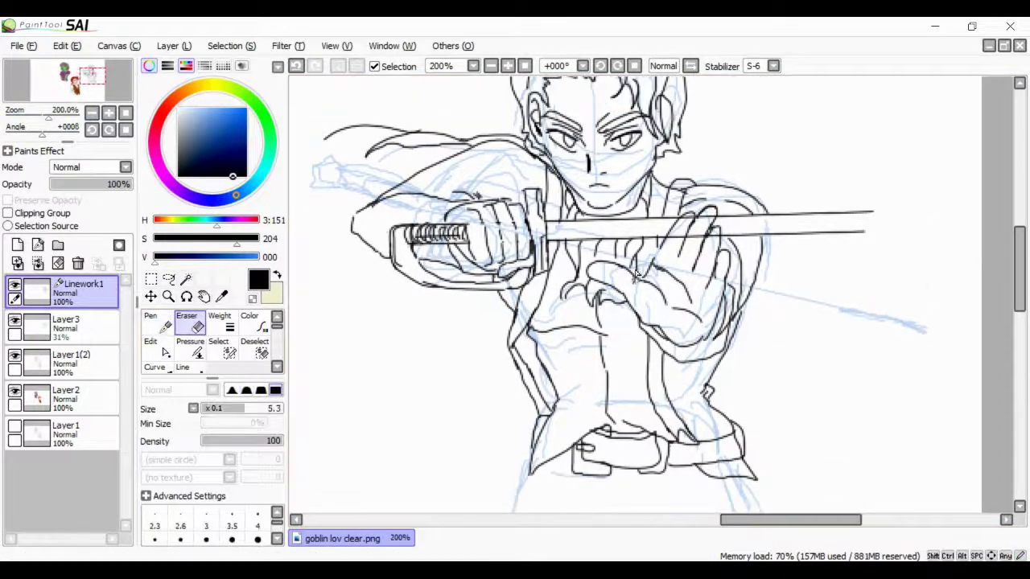
drag(704, 199, 736, 199)
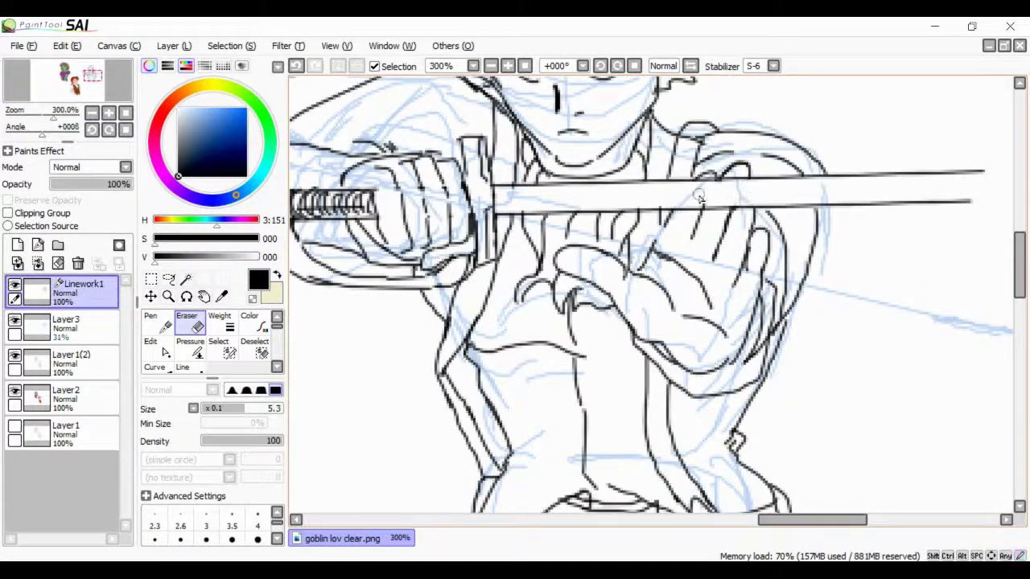
key(Page_Down)
key(Page_Up)
Ink the outer contours of both thighs below the shirt hem
key(n)
drag(554, 350, 528, 447)
drag(777, 369, 791, 406)
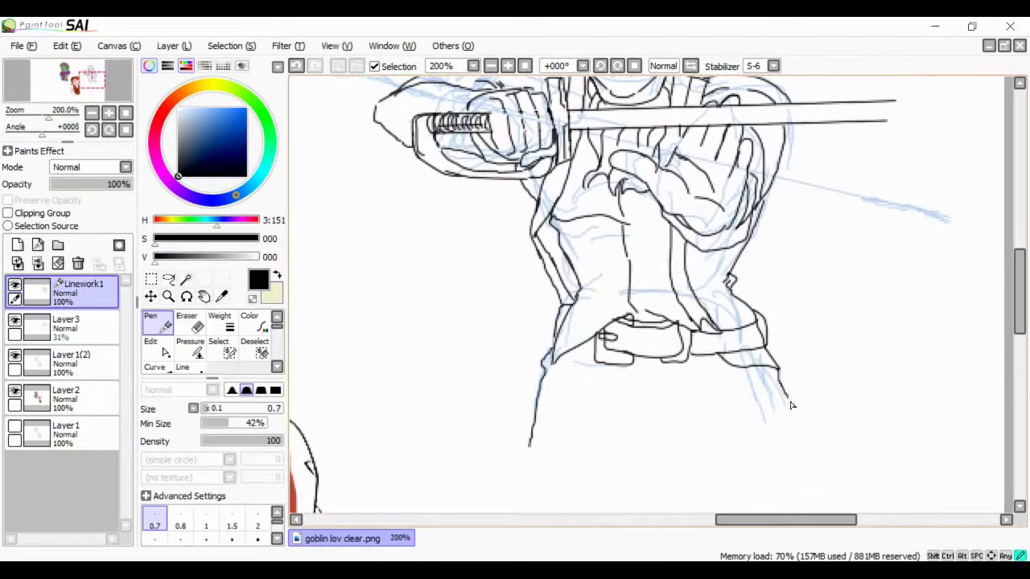
Ink the trouser creases at the crotch and the inner contours of both thighs, undoing an unsatisfactory stroke
drag(627, 390, 636, 431)
drag(728, 379, 665, 435)
drag(596, 377, 641, 434)
mouse_move(683, 462)
mouse_down()
mouse_move(674, 443)
mouse_move(628, 476)
mouse_up()
drag(680, 446, 691, 475)
drag(769, 387, 797, 459)
key(ctrl+z)
drag(687, 434, 708, 483)
drag(635, 434, 616, 474)
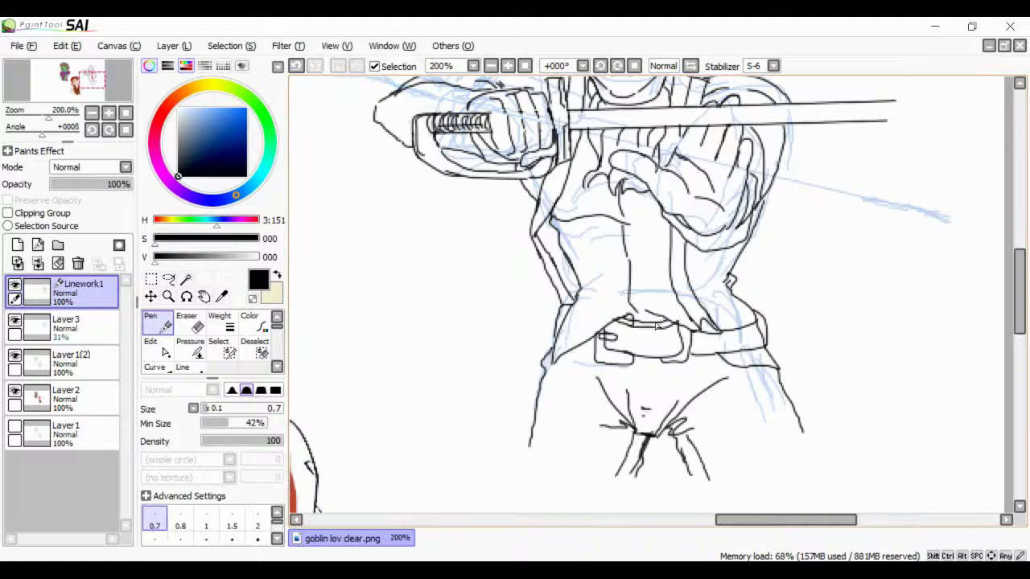
Hide the blue sketch on Layer3 and ink the rounded scabbard tip beside the outer thigh
key(Page_Down)
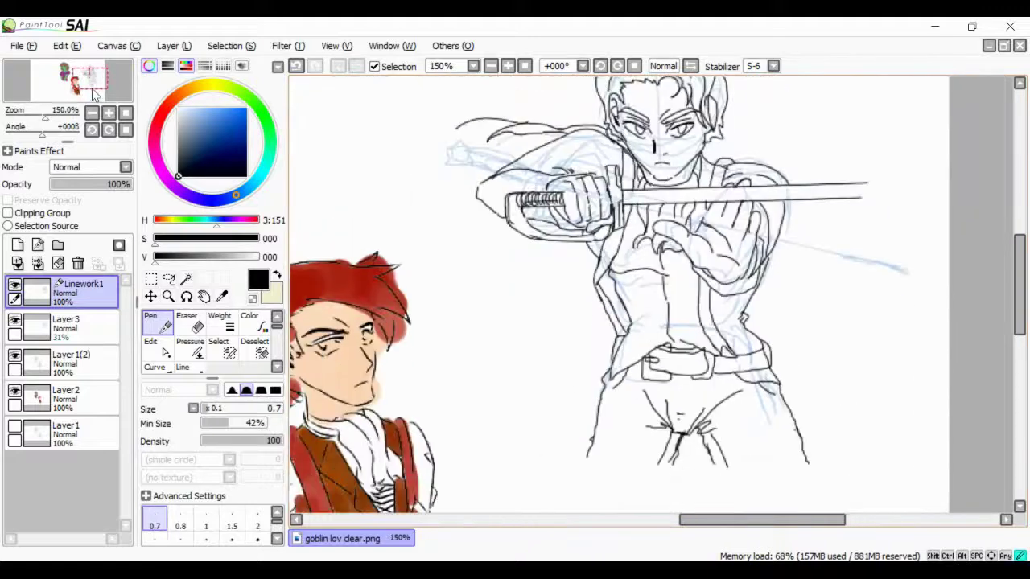
key(Page_Up)
key(ctrl+z)
mouse_move(837, 425)
mouse_down()
mouse_move(801, 435)
mouse_move(849, 443)
mouse_up()
key(x)
alt+click(841, 430)
drag(692, 403, 604, 314)
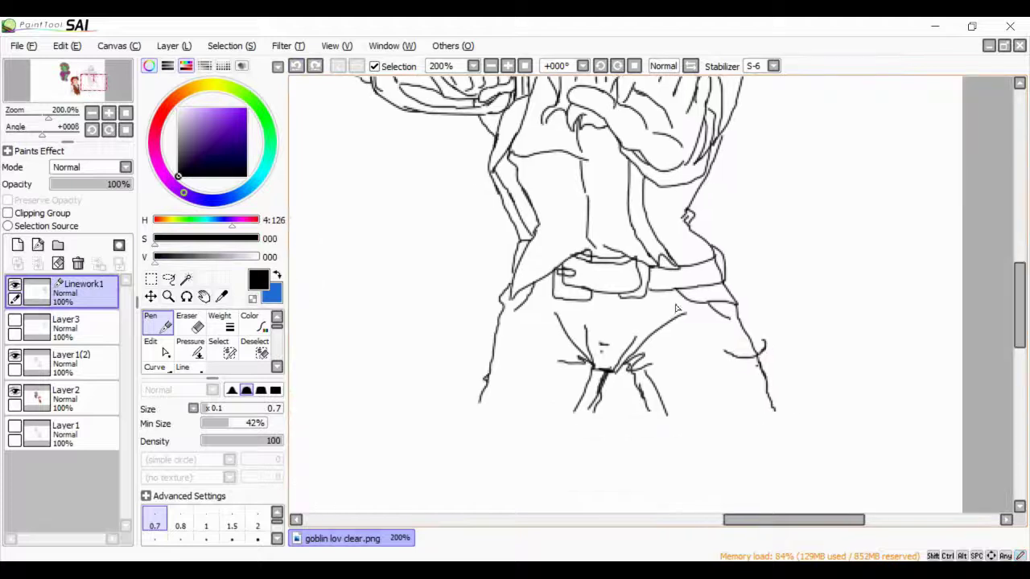
drag(724, 362, 777, 402)
drag(764, 340, 785, 398)
Ink the long sides of the scabbard from the belt down to its tip, redoing unsatisfactory strokes
drag(672, 288, 694, 317)
drag(690, 314, 756, 359)
click(298, 67)
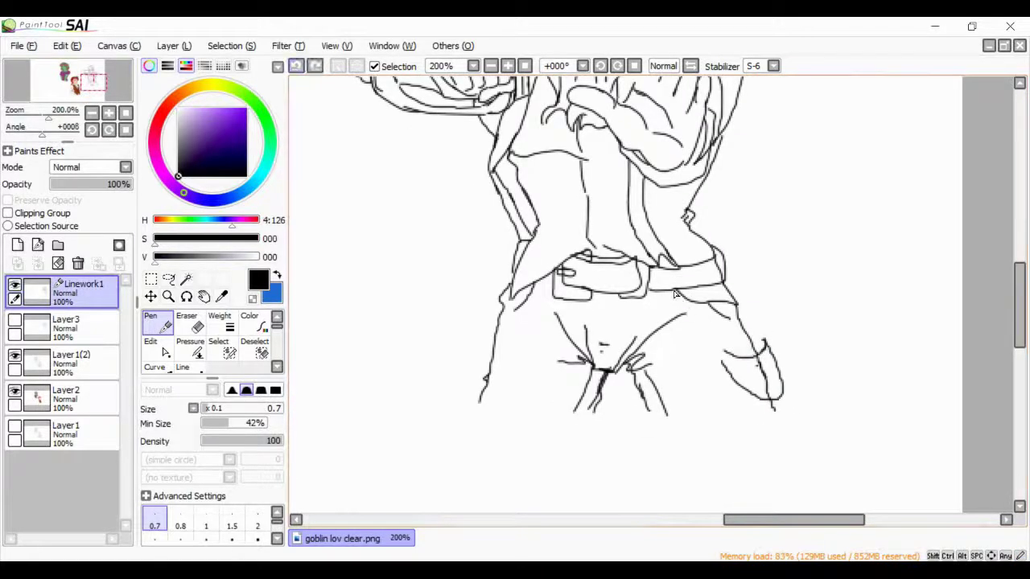
drag(674, 288, 724, 349)
click(296, 67)
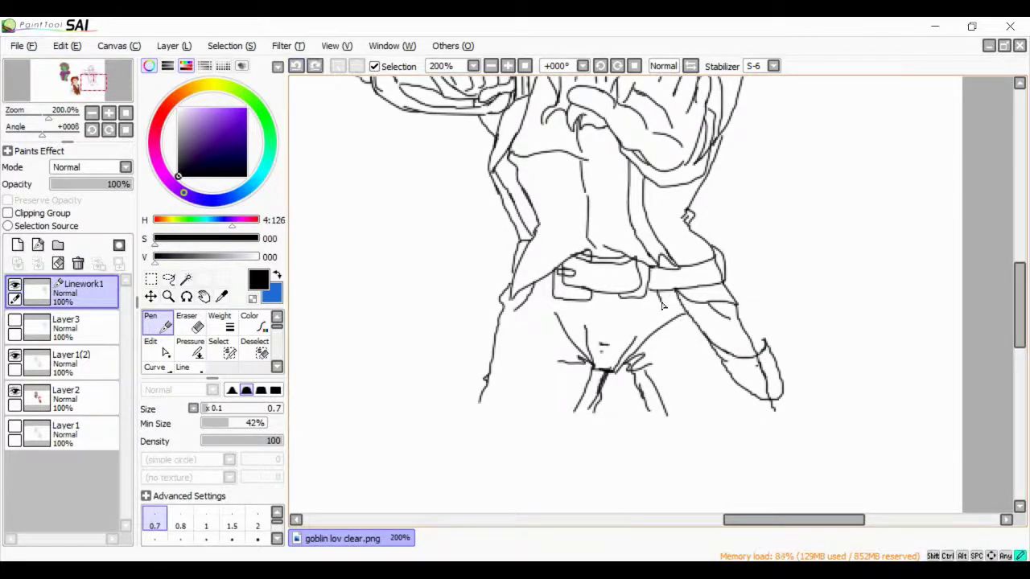
drag(661, 296, 771, 401)
click(296, 67)
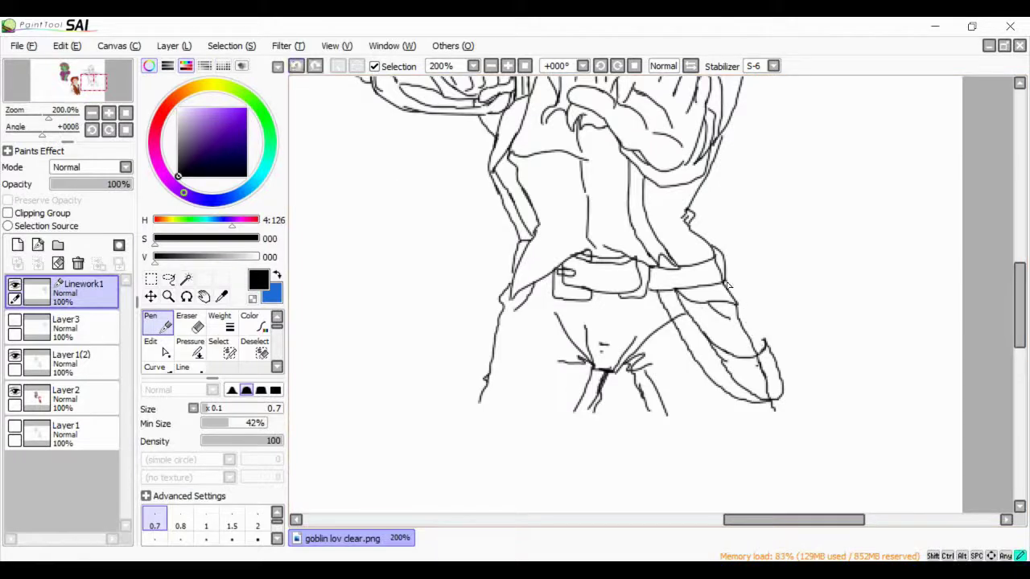
click(298, 69)
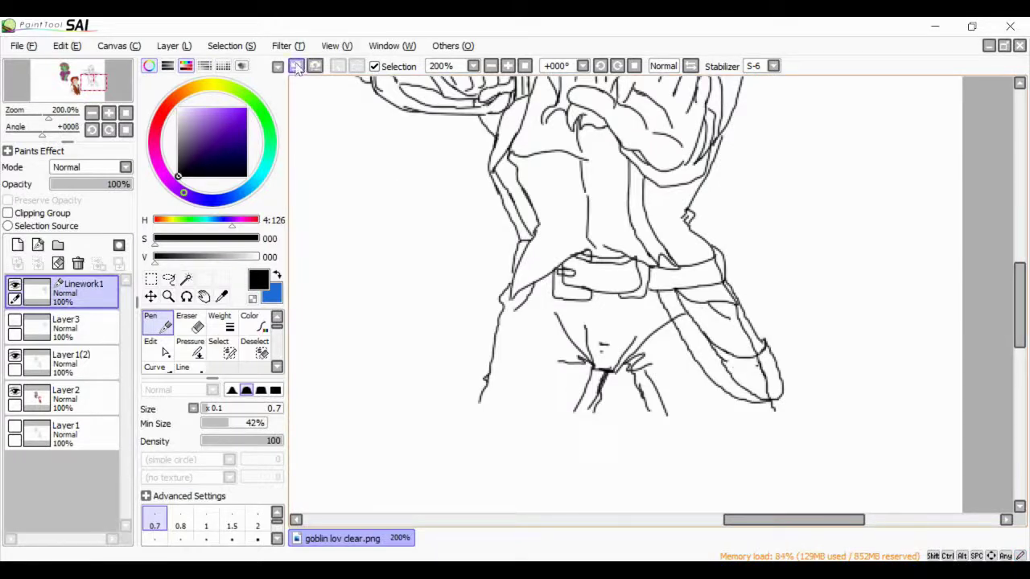
Extend the scabbard past its rounded end with two parallel straight lines, erasing the overlap inside the shape and trimming the line ends
key(l)
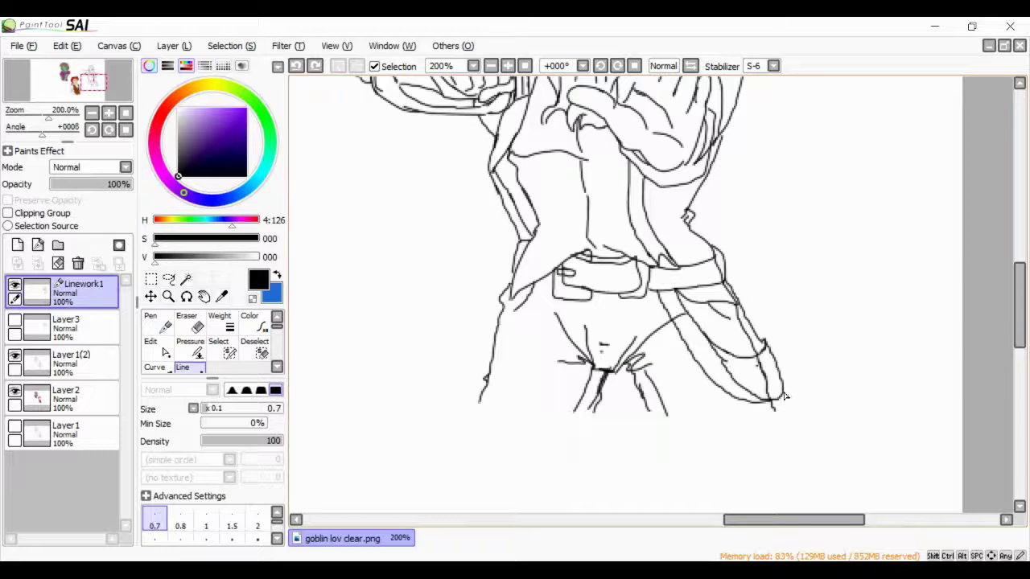
click(785, 396)
key(Delete)
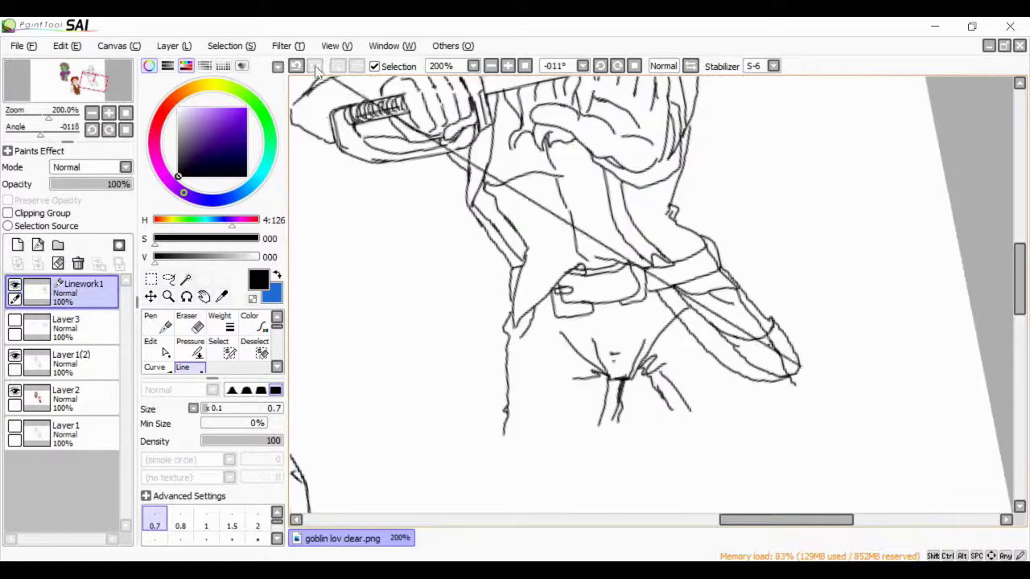
key(Home)
click(736, 336)
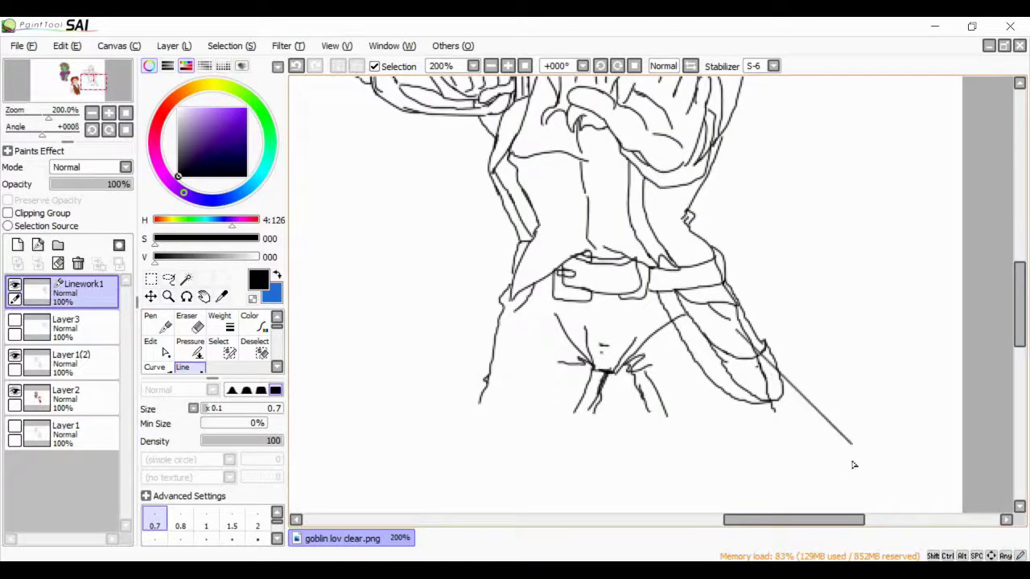
click(851, 445)
click(833, 461)
key(e)
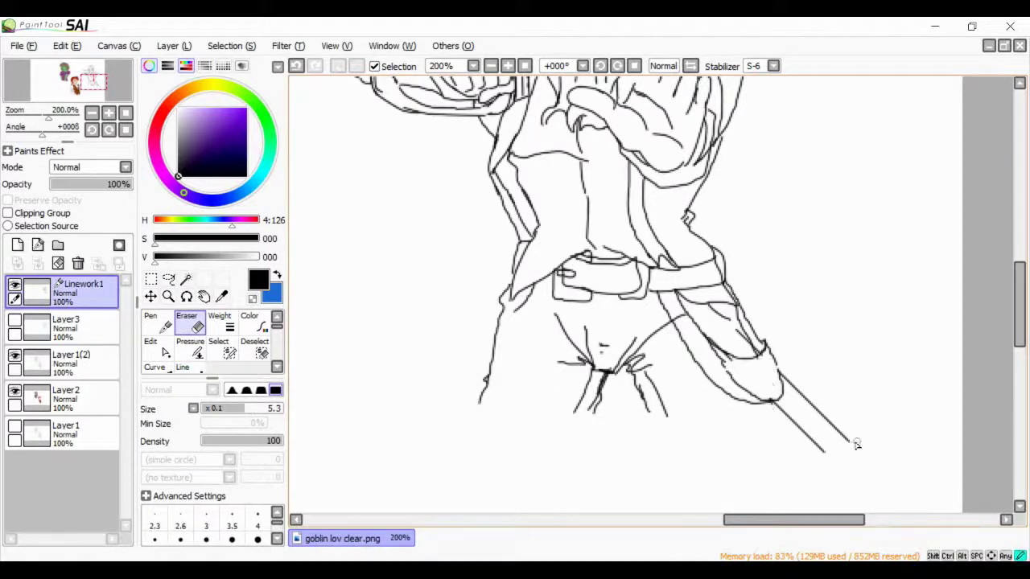
key(n)
key(ctrl+z)
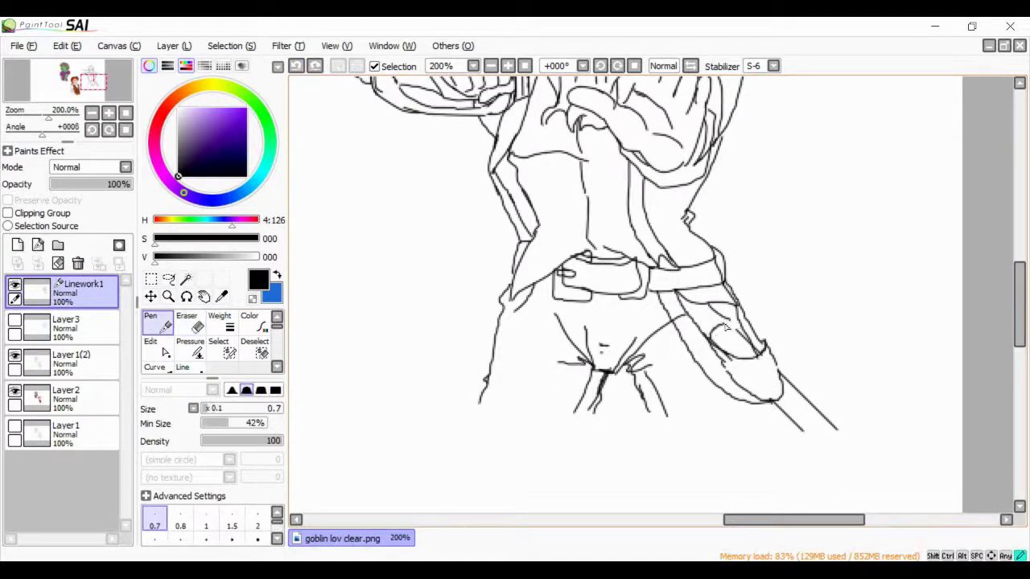
Ink a hatched oval on the scabbard and a third straight line along its extension, erasing the part crossing the rounded end
drag(712, 337, 731, 332)
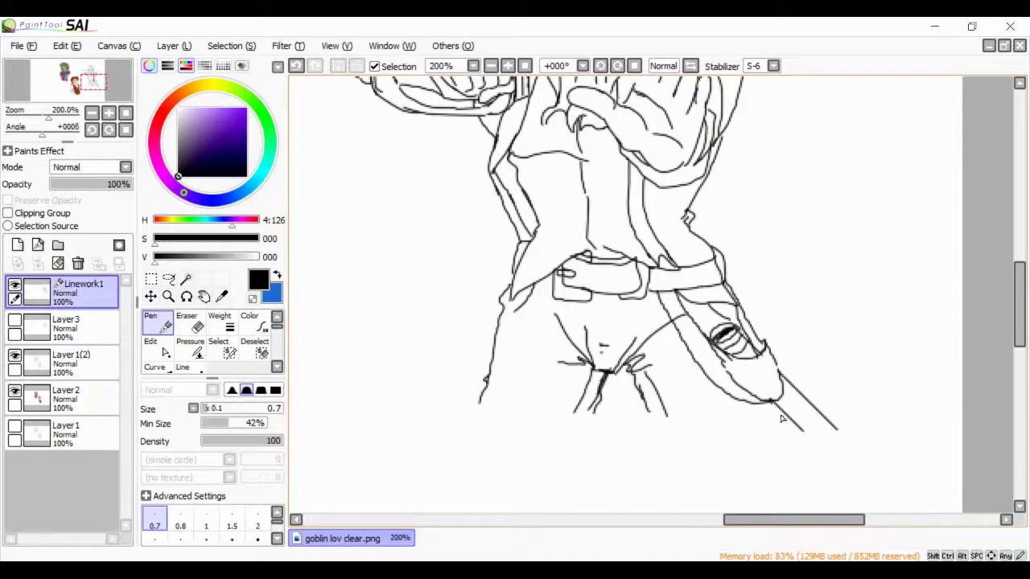
key(l)
drag(766, 391, 821, 435)
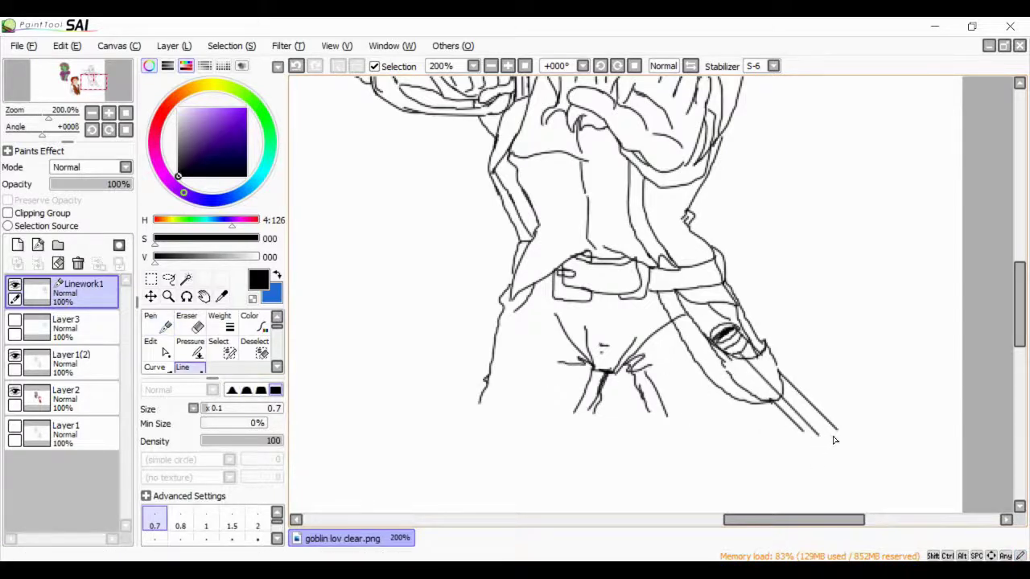
key(e)
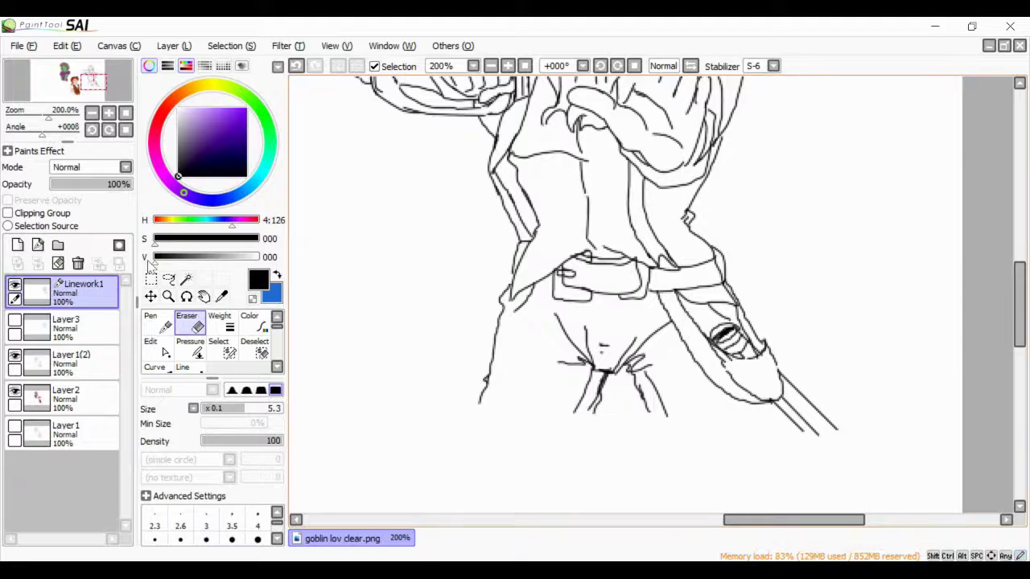
scroll(666, 360, up, 3)
key(n)
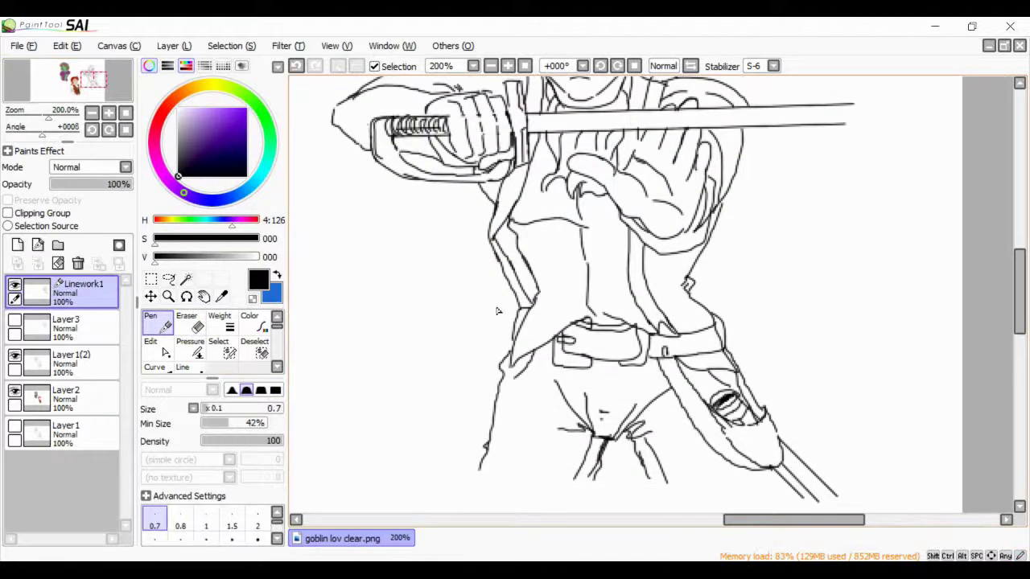
Erase the curved lines running beneath the sword-holding hand between the crossguard and the pommel
scroll(498, 310, down, 2)
key(Delete)
key(Delete)
key(Delete)
key(Delete)
key(Delete)
key(Delete)
scroll(459, 292, up, 4)
key(e)
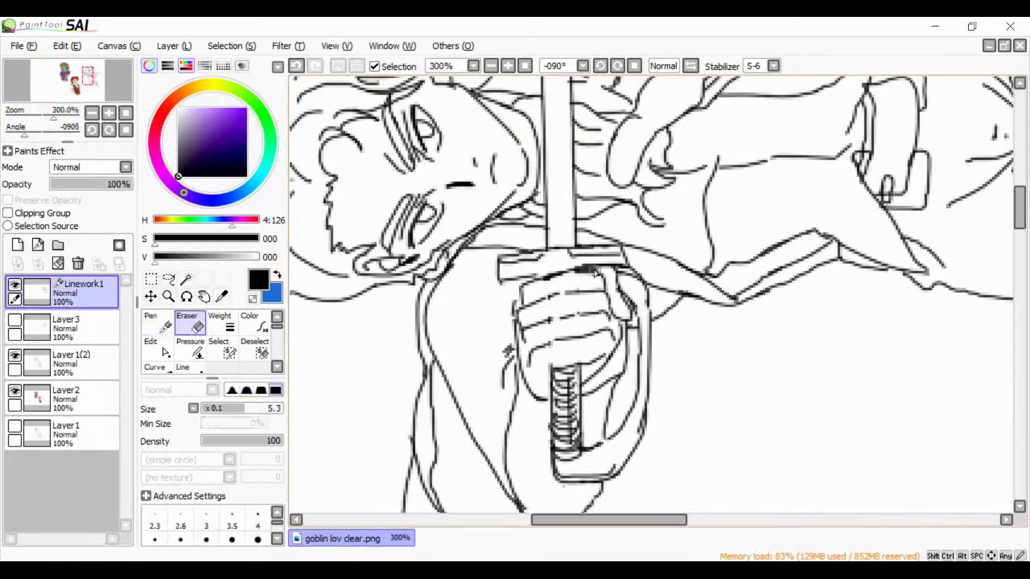
mouse_move(595, 274)
mouse_down()
mouse_move(647, 304)
mouse_move(642, 426)
mouse_move(616, 470)
mouse_up()
key(n)
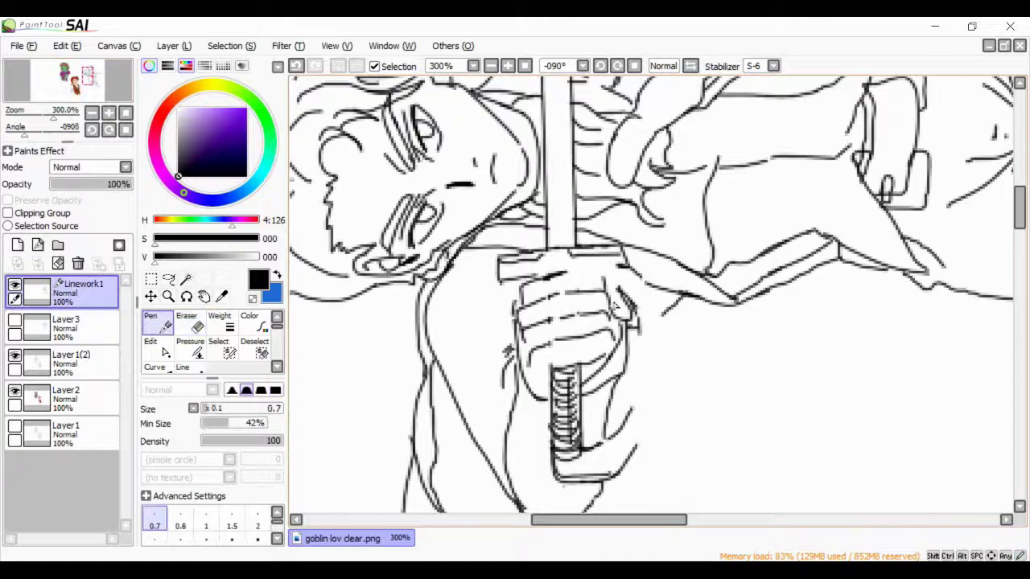
Redraw the lower arm contour and the curved hand guard beneath the gripping hand, redoing one stroke and erasing overlaps near the crossguard
drag(622, 262, 705, 299)
mouse_move(684, 293)
mouse_down()
mouse_move(700, 348)
mouse_move(632, 463)
mouse_up()
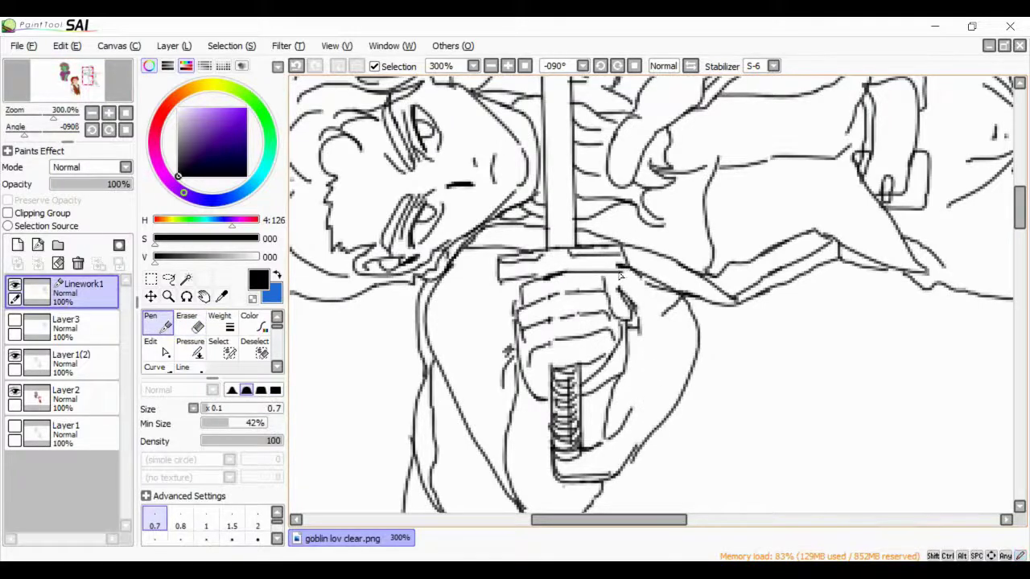
key(ctrl+z)
mouse_move(619, 276)
mouse_down()
mouse_move(643, 443)
mouse_move(636, 446)
mouse_up()
key(e)
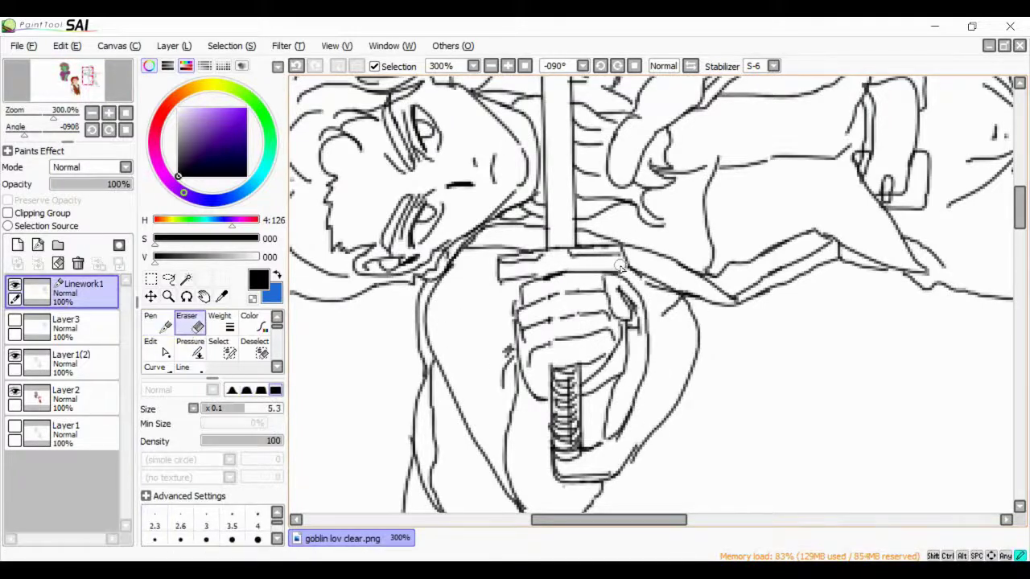
drag(657, 302, 636, 278)
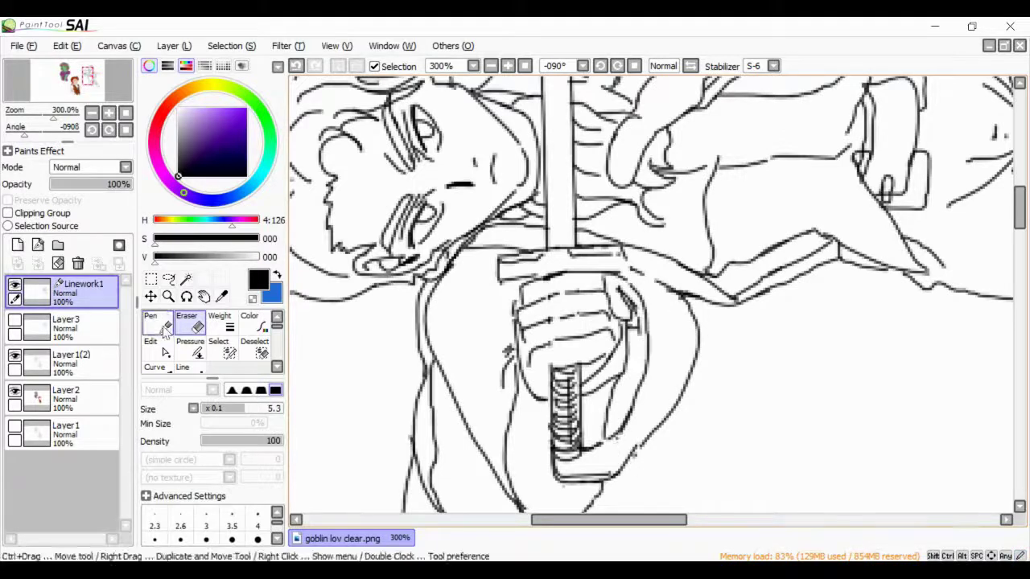
Ink inner parallel lines along the lower arm contour and the curved hand guard down to the pommel
key(n)
drag(682, 324, 656, 417)
drag(653, 278, 628, 392)
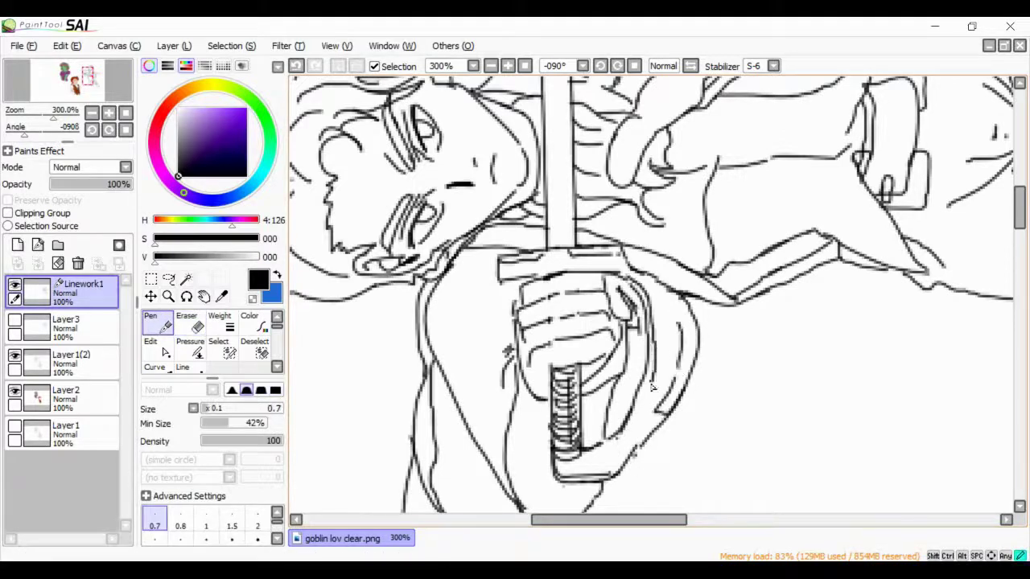
drag(658, 342, 587, 459)
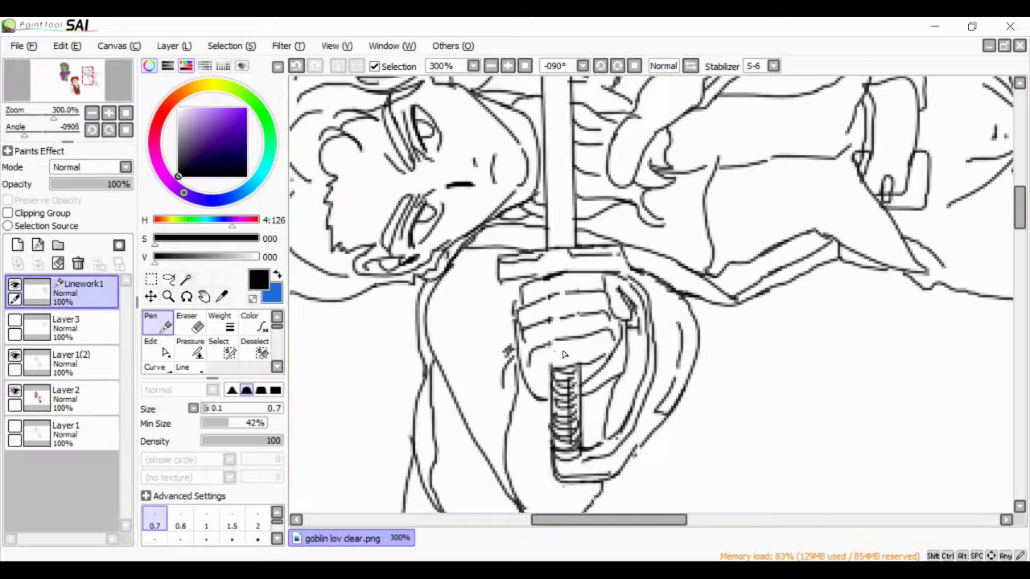
Rework the outline of the finger beside the sword grip, erasing stray lines and redoing strokes
mouse_move(619, 350)
mouse_down()
mouse_move(587, 375)
mouse_move(608, 385)
mouse_move(593, 384)
mouse_up()
key(e)
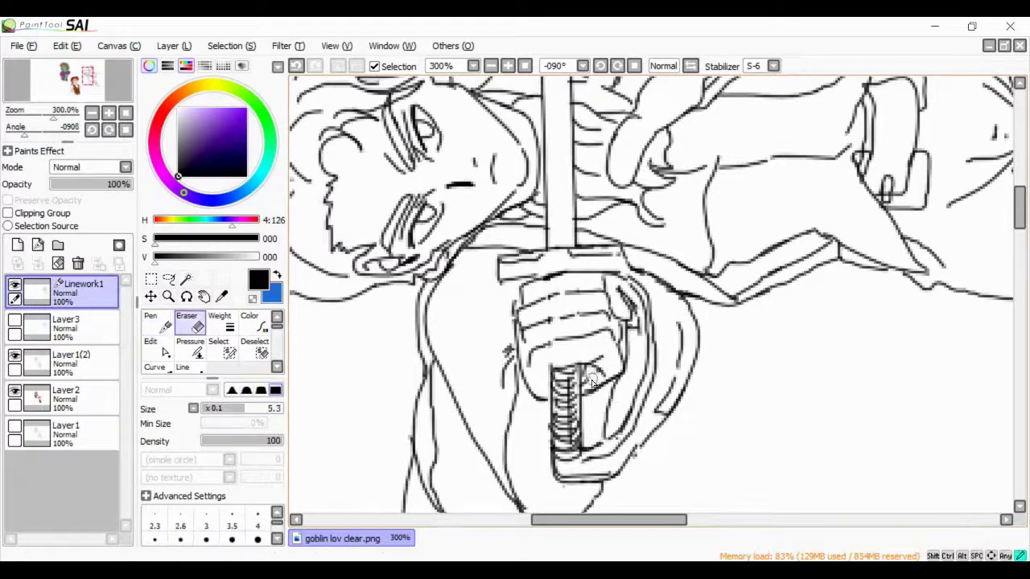
key(n)
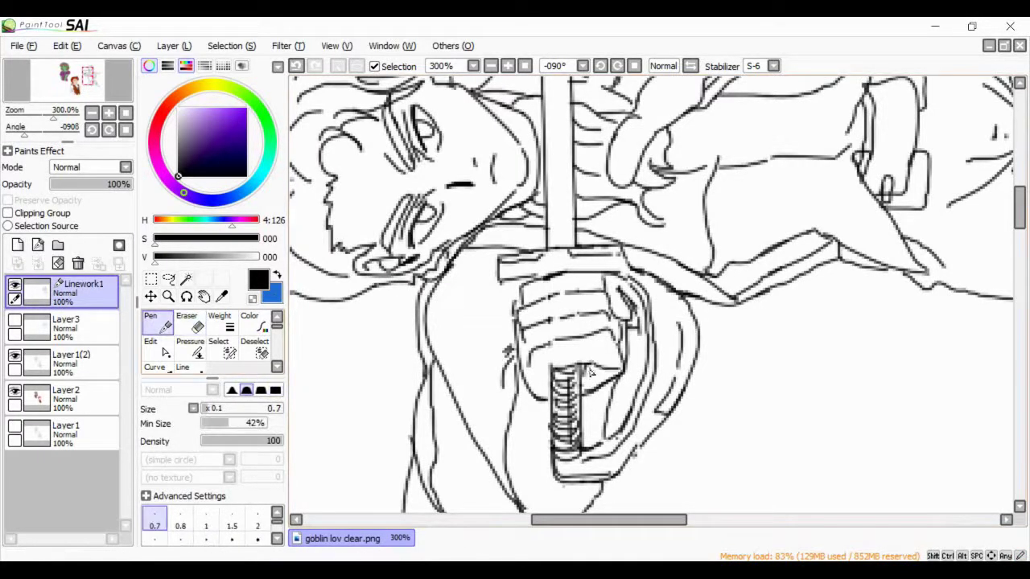
key(ctrl+z)
key(ctrl+y)
key(Home)
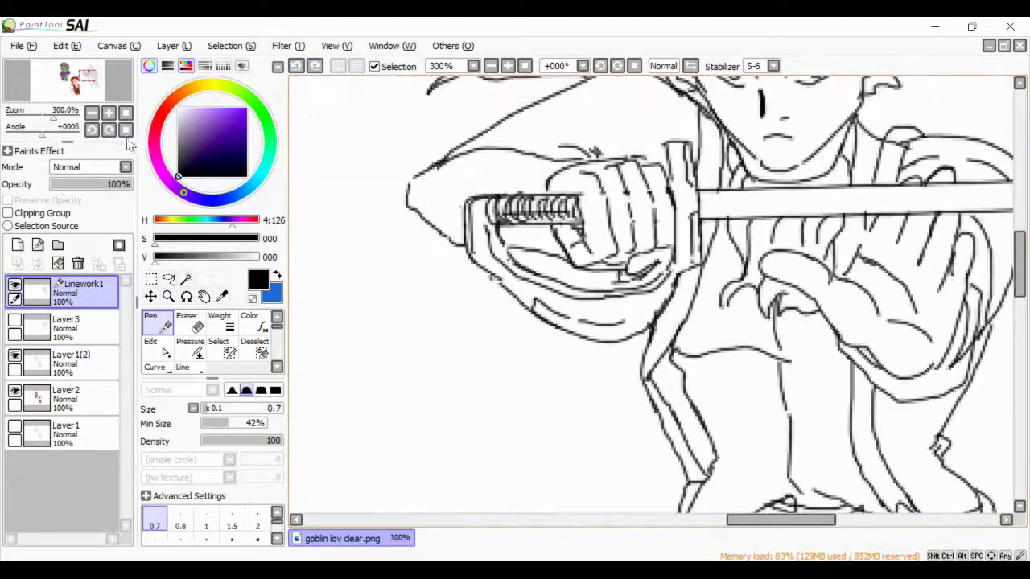
key(e)
key(n)
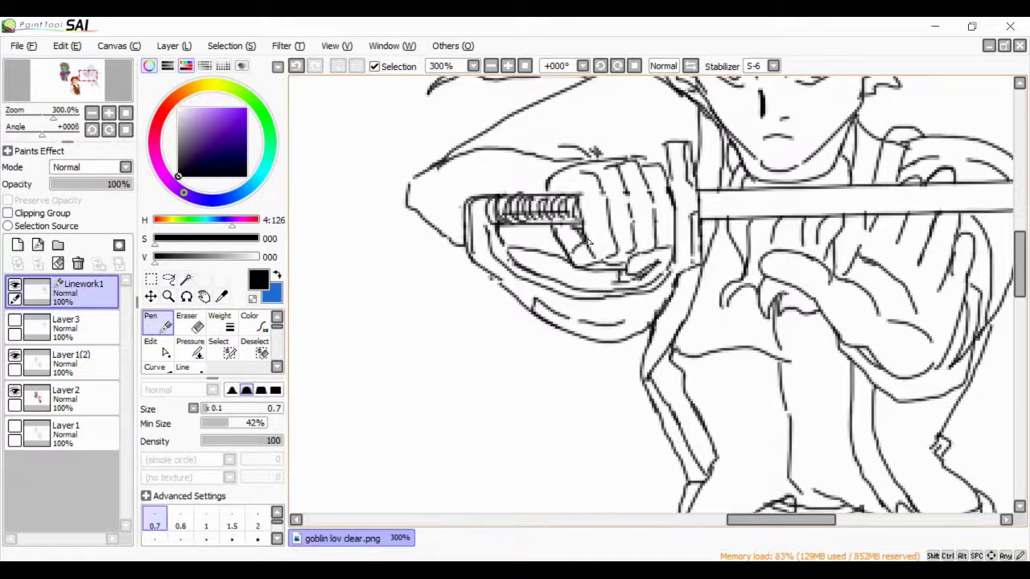
click(296, 67)
key(ctrl+y)
key(e)
key(n)
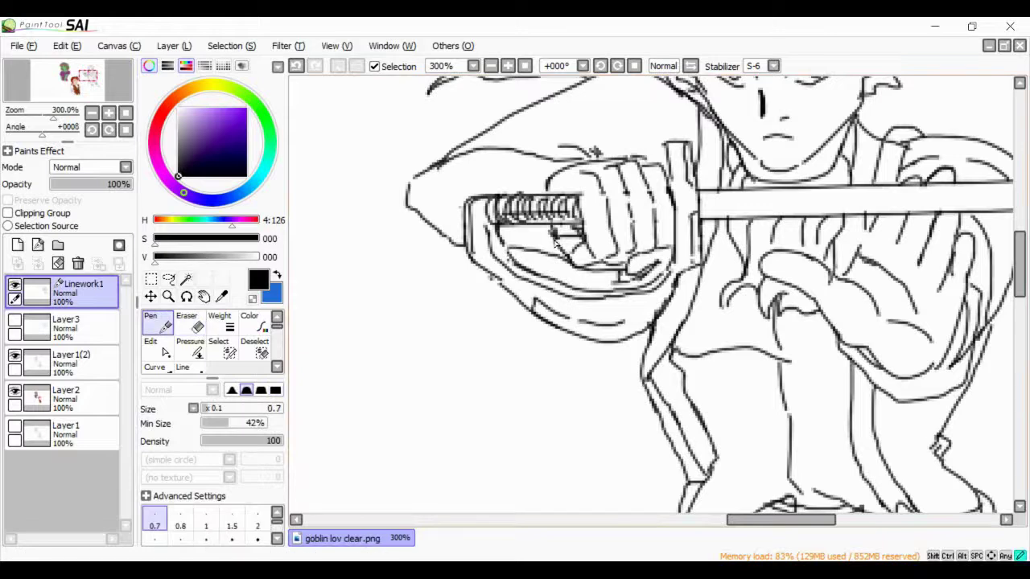
click(97, 76)
click(296, 67)
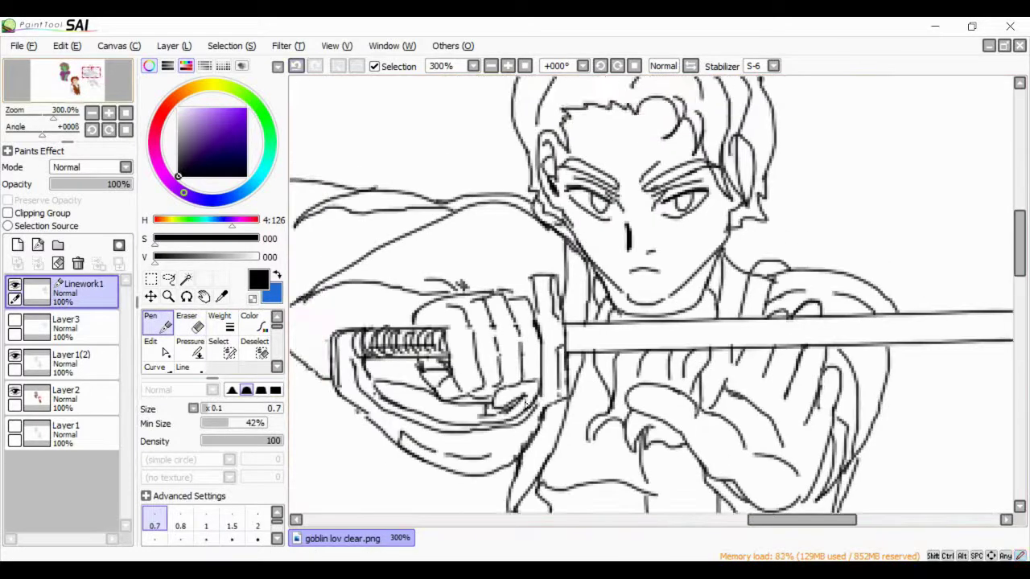
drag(406, 234, 440, 205)
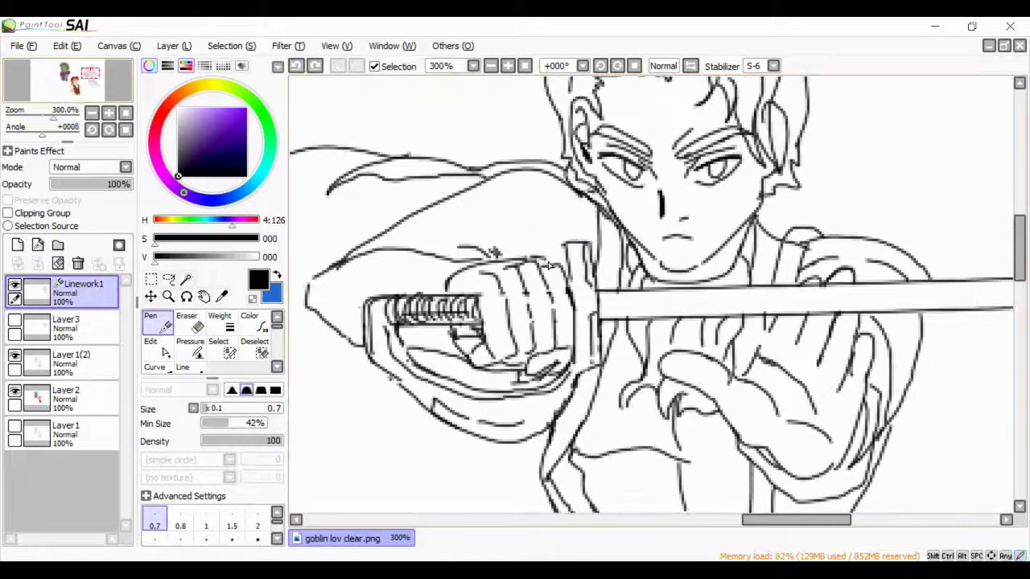
click(89, 76)
scroll(94, 84, up, 1)
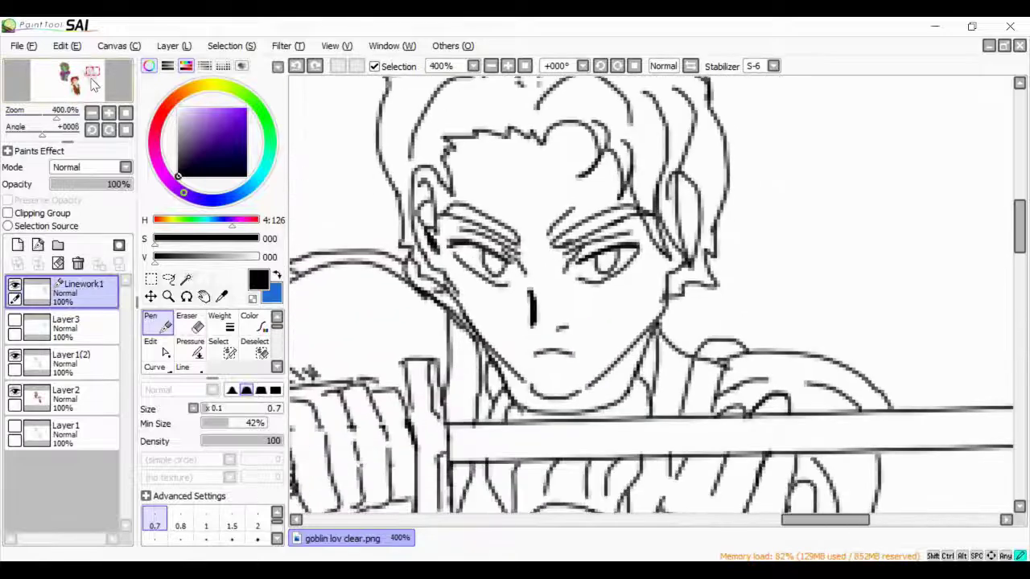
click(109, 112)
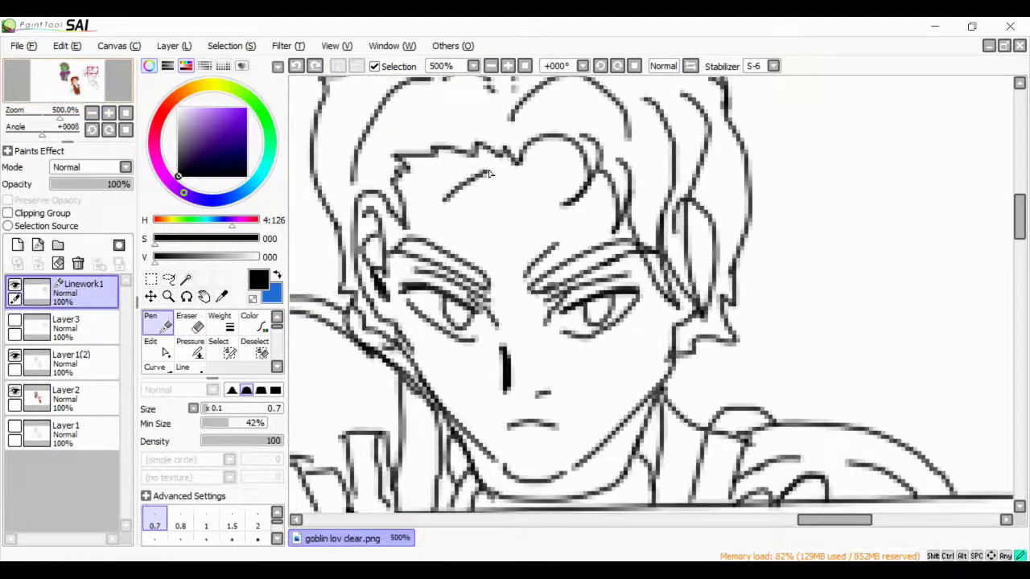
click(296, 69)
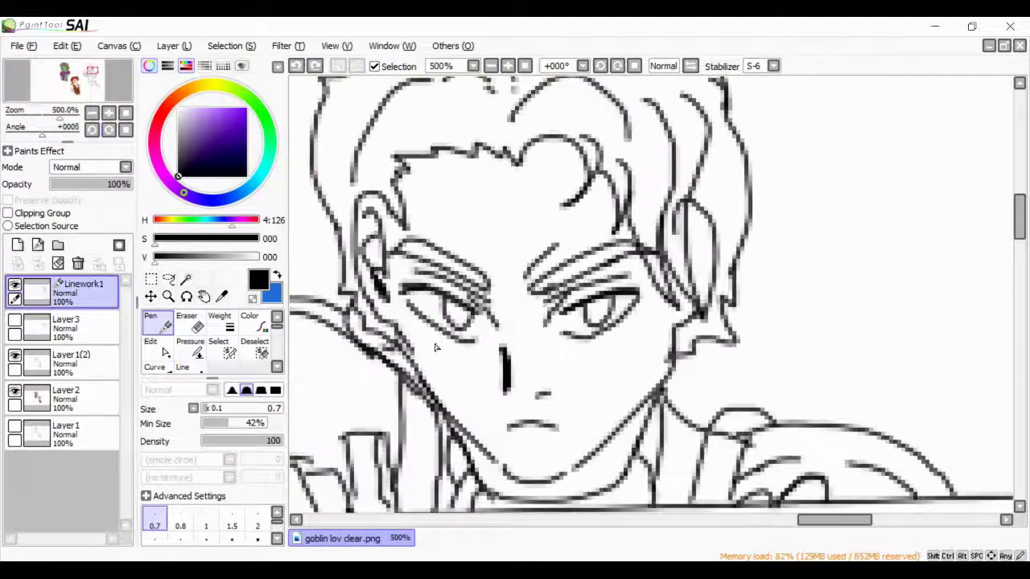
Sketch an oval head with curved face guidelines in blue on Layer3, in the empty area beside the goblin woman
scroll(76, 105, down, 3)
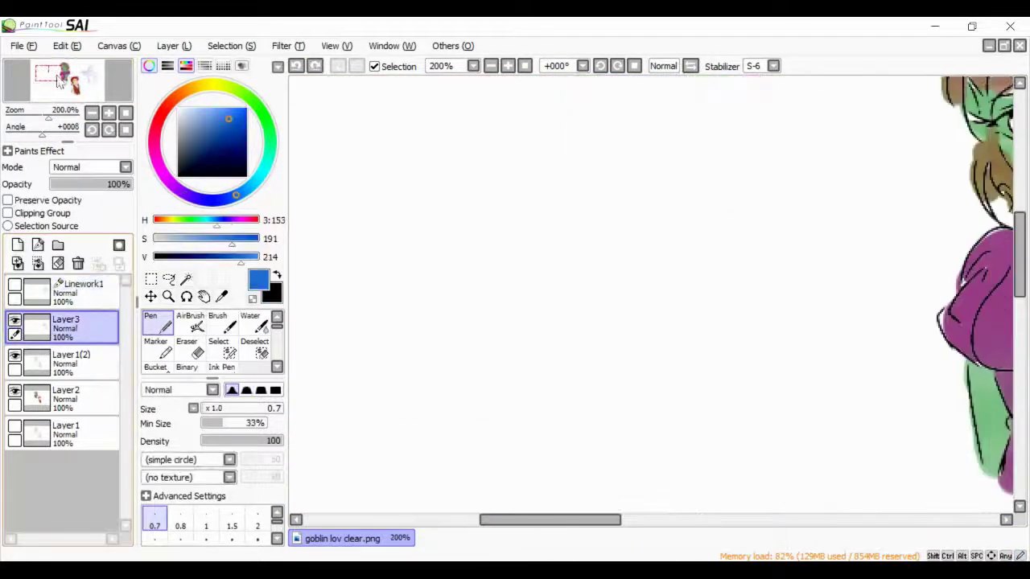
drag(583, 165, 579, 207)
drag(611, 121, 648, 209)
drag(595, 141, 596, 242)
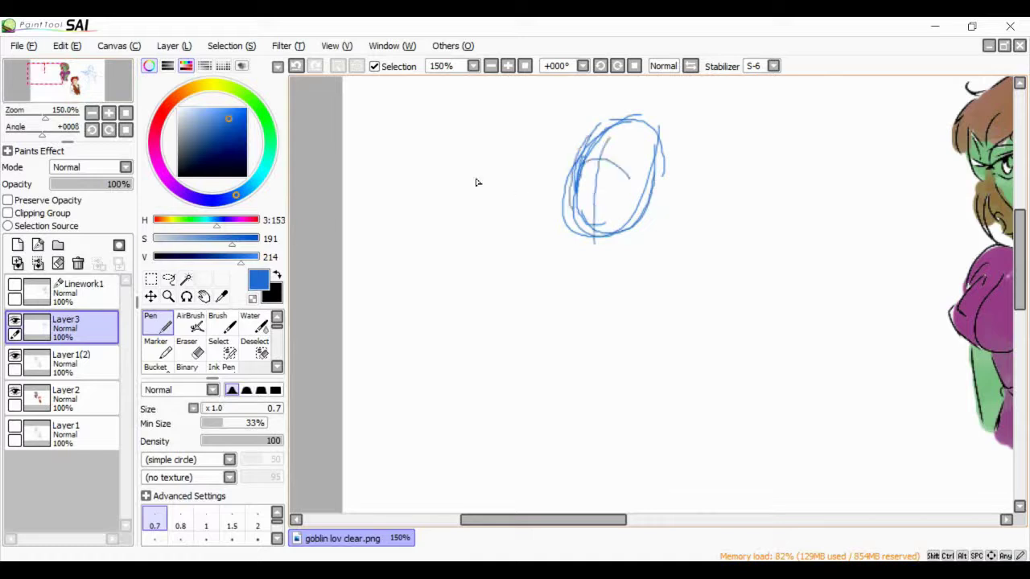
Sketch the new figure's raised arm with a flat hand shape, plus the neck and shoulder line
mouse_move(450, 173)
mouse_down()
mouse_move(541, 293)
mouse_move(689, 253)
mouse_move(672, 299)
mouse_up()
drag(621, 230, 643, 271)
drag(630, 211, 633, 264)
drag(563, 298, 579, 328)
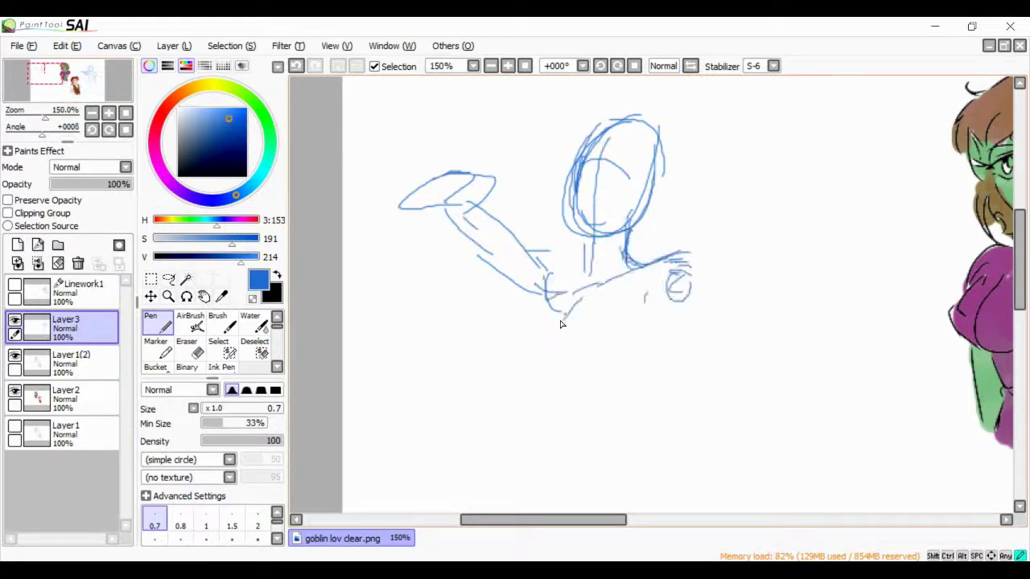
Sketch the new figure's chest and waist and the lowered arm stretched out sideways
drag(676, 282, 535, 387)
mouse_move(654, 330)
mouse_down()
mouse_move(537, 383)
mouse_move(692, 431)
mouse_move(828, 438)
mouse_up()
drag(603, 291, 666, 266)
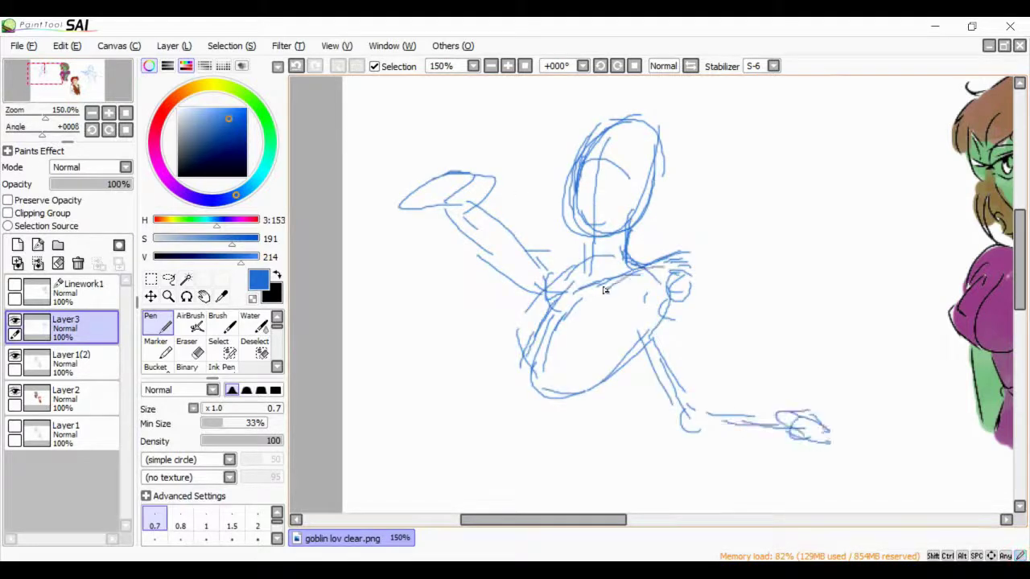
drag(531, 306, 506, 406)
drag(621, 354, 539, 392)
Sketch the rounded hips and thigh shape below the new figure's waist
scroll(537, 392, down, 5)
drag(555, 275, 558, 350)
drag(600, 274, 572, 329)
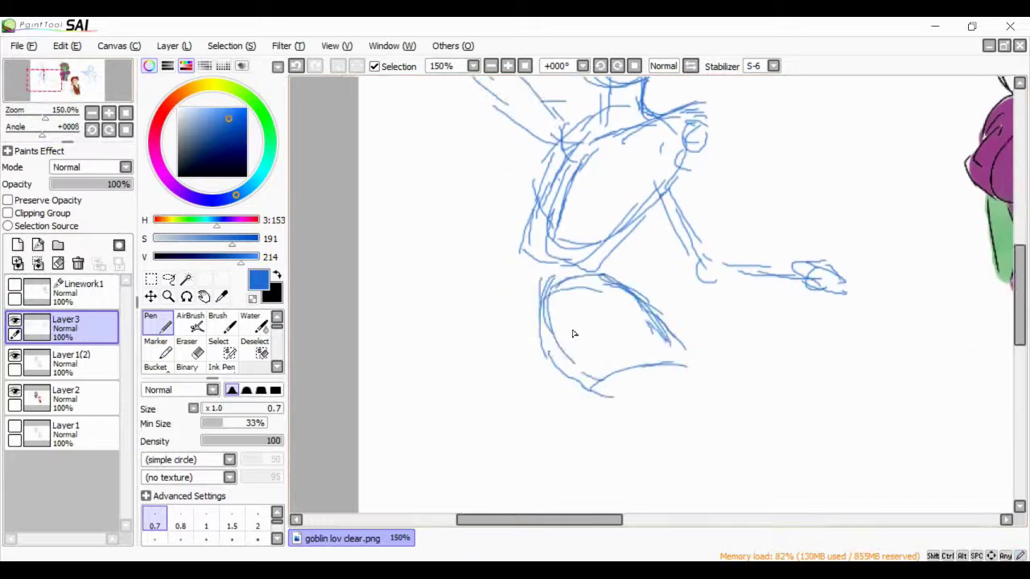
Sketch the thumb and fingers on the new figure's hands and add pointed ears on both sides of the head
scroll(572, 329, right, 10)
scroll(515, 290, up, 1)
mouse_move(370, 201)
mouse_down()
mouse_move(431, 193)
mouse_move(462, 217)
mouse_move(452, 187)
mouse_up()
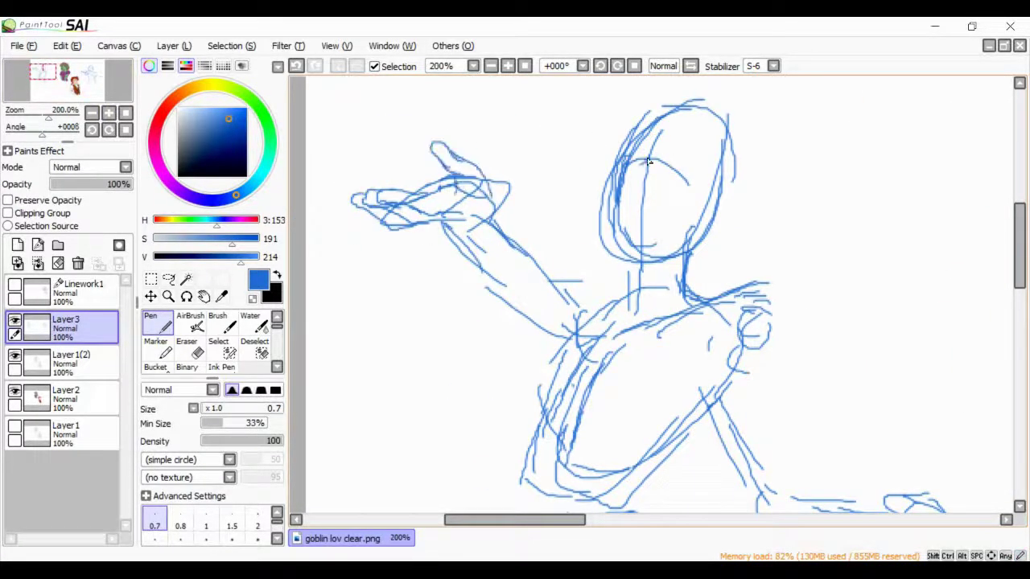
drag(716, 229, 792, 165)
drag(611, 145, 586, 211)
drag(59, 83, 62, 87)
mouse_move(826, 432)
mouse_down()
mouse_move(853, 483)
mouse_move(873, 455)
mouse_up()
mouse_move(56, 81)
mouse_down()
mouse_move(68, 87)
mouse_move(46, 74)
mouse_up()
Lower Layer3's opacity to 36% and ink the new figure's curved upper eyelid lines in black on Linework1
drag(105, 184, 79, 184)
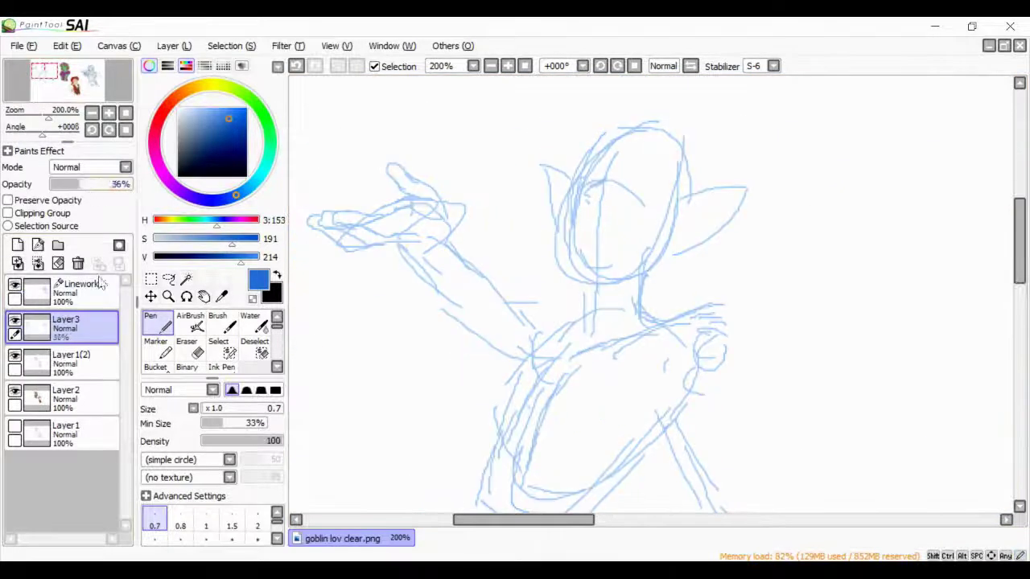
click(80, 284)
click(109, 112)
click(108, 113)
drag(47, 74, 49, 73)
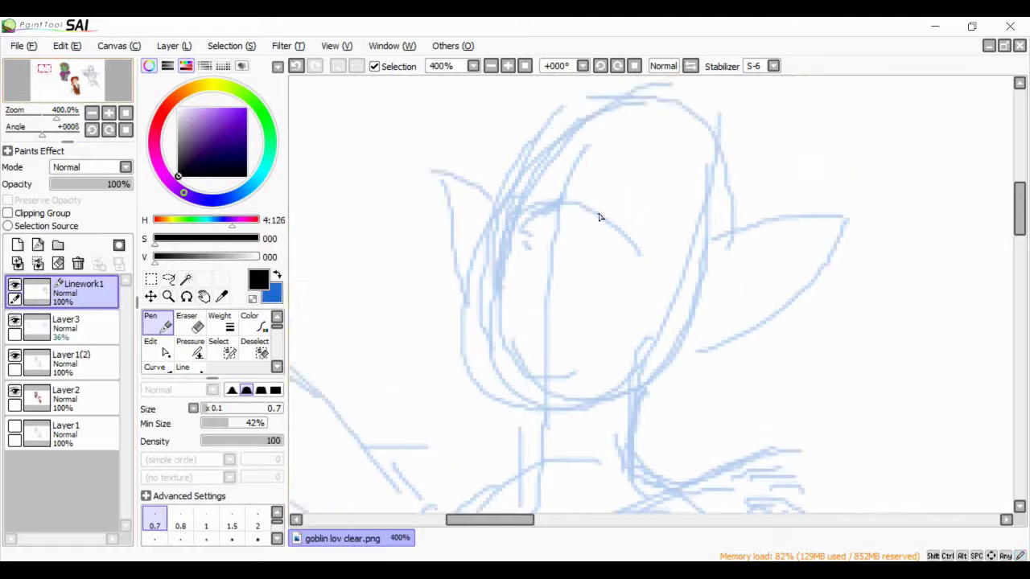
drag(589, 201, 660, 218)
drag(581, 179, 663, 219)
drag(536, 187, 483, 194)
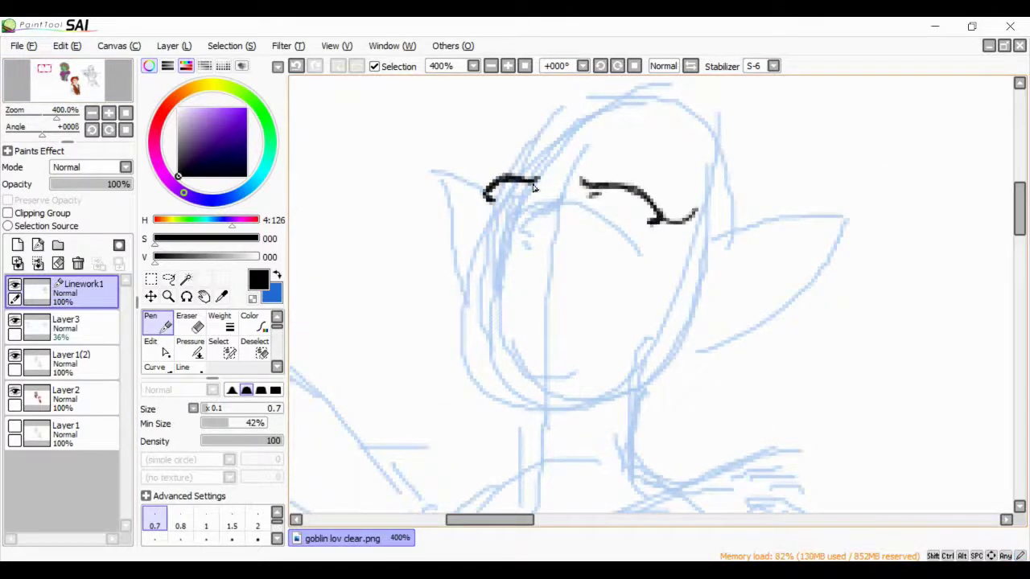
Ink the eyelid crease lines above both of the new figure's eyes and the outer lash line of the far eye
drag(597, 175, 663, 194)
key(ctrl+z)
drag(591, 168, 661, 199)
drag(539, 161, 481, 178)
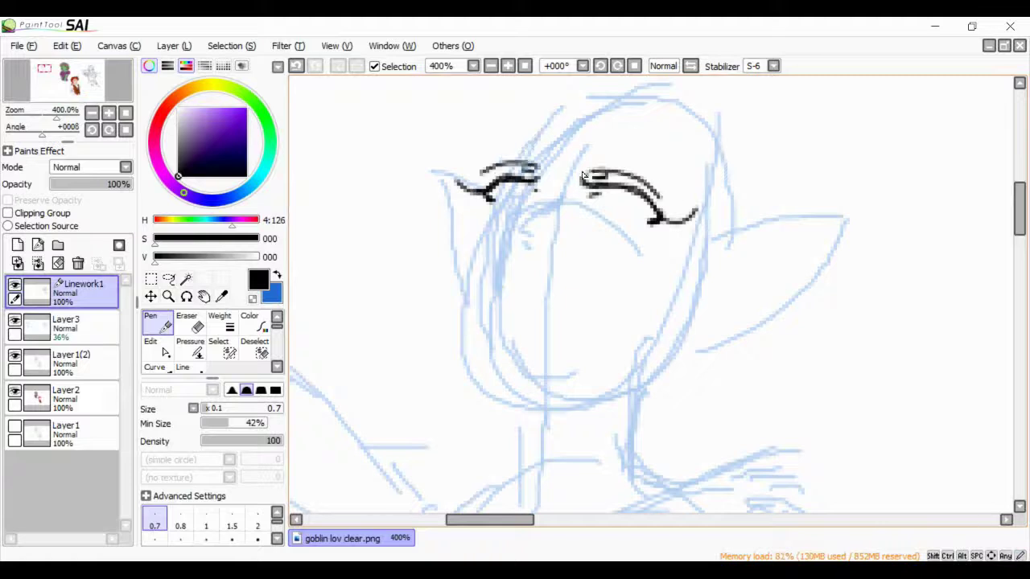
drag(600, 159, 581, 177)
drag(547, 158, 482, 170)
Ink the new figure's upturned nose, the lower eyelid lines and a short mouth line
drag(541, 239, 550, 259)
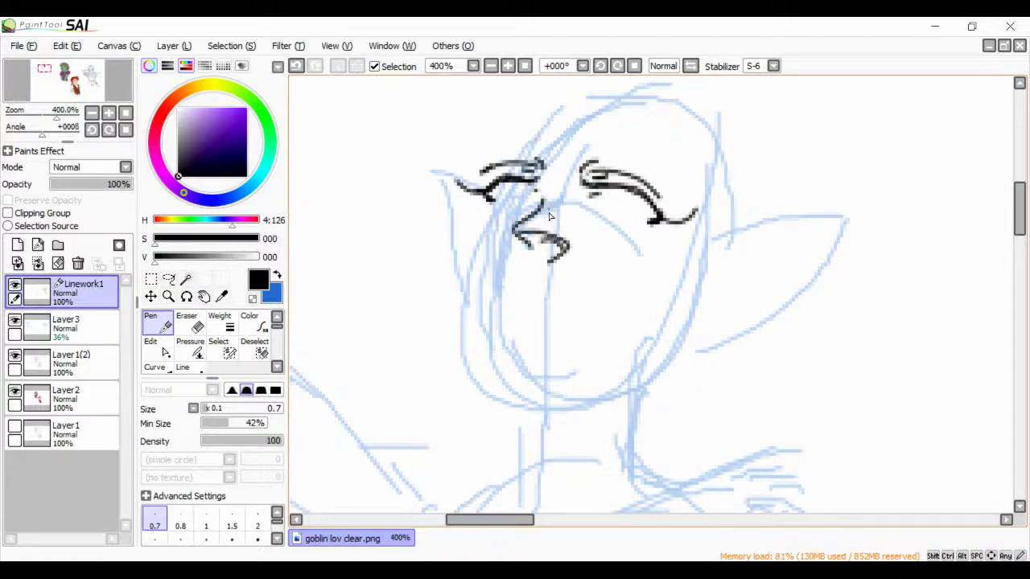
click(296, 66)
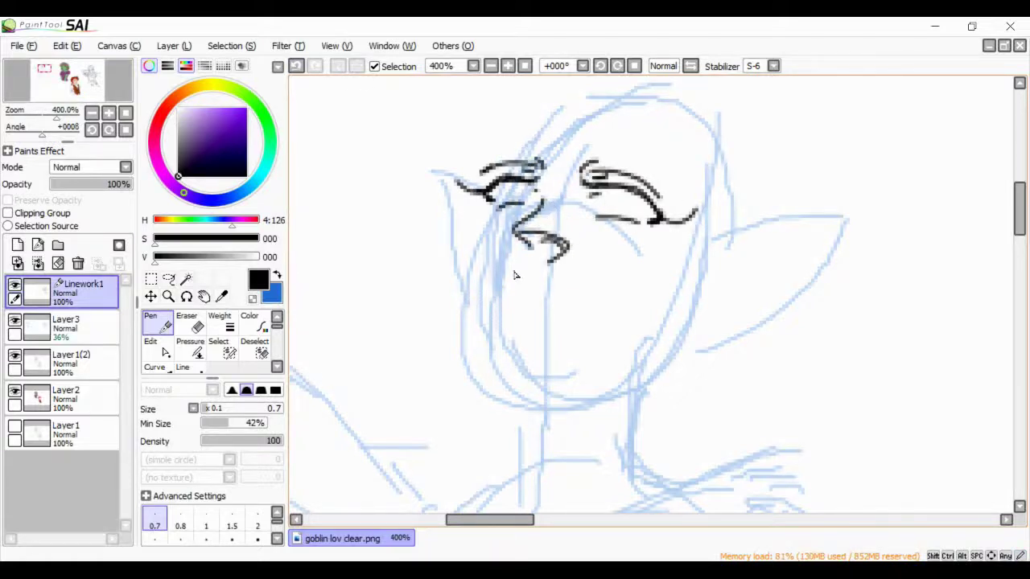
key(ctrl+z)
key(ctrl+z)
drag(514, 272, 534, 271)
Ink the cheek and jaw contour and the pointed ears on both sides of the head
mouse_move(489, 302)
mouse_down()
mouse_move(539, 344)
mouse_move(669, 325)
mouse_up()
mouse_move(499, 314)
mouse_down()
mouse_move(462, 227)
mouse_move(495, 315)
mouse_up()
key(ctrl+z)
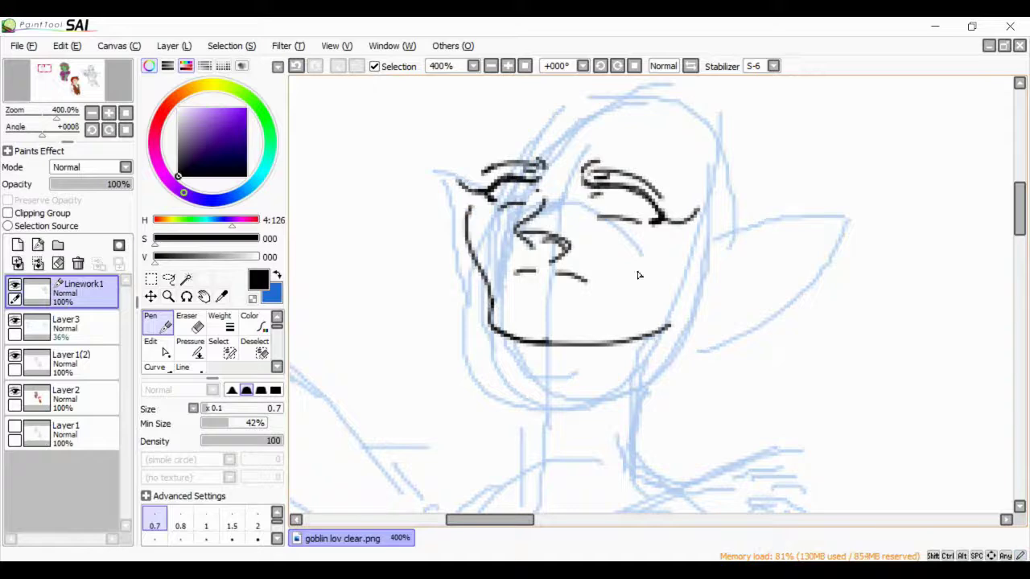
mouse_move(722, 200)
mouse_down()
mouse_move(832, 161)
mouse_move(736, 270)
mouse_up()
drag(476, 158, 459, 221)
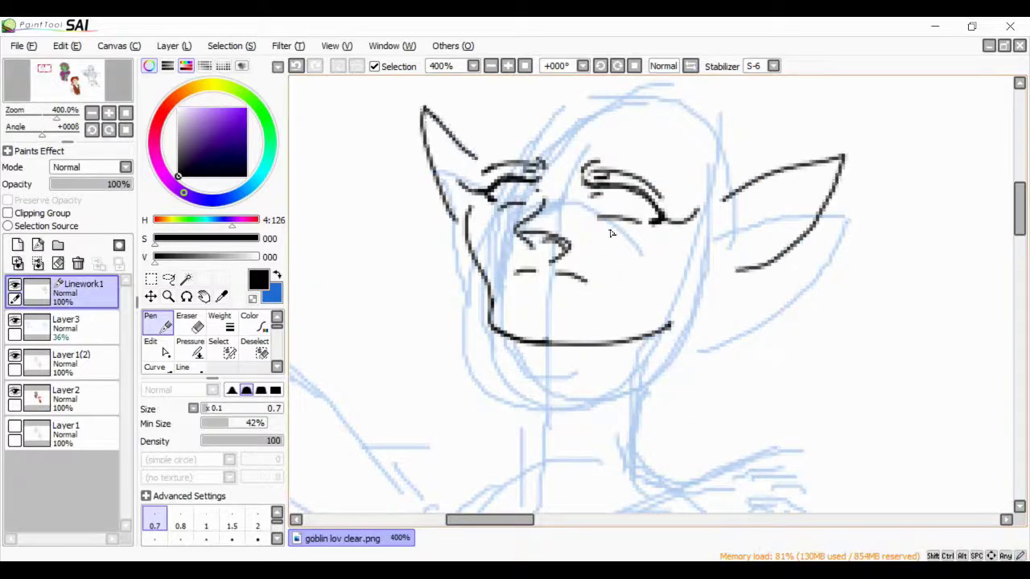
Ink both sides of the neck below the jaw and undo the trial shape around the chin
drag(508, 338, 497, 457)
drag(668, 341, 656, 458)
mouse_move(493, 321)
mouse_down()
mouse_move(575, 401)
mouse_move(512, 378)
mouse_up()
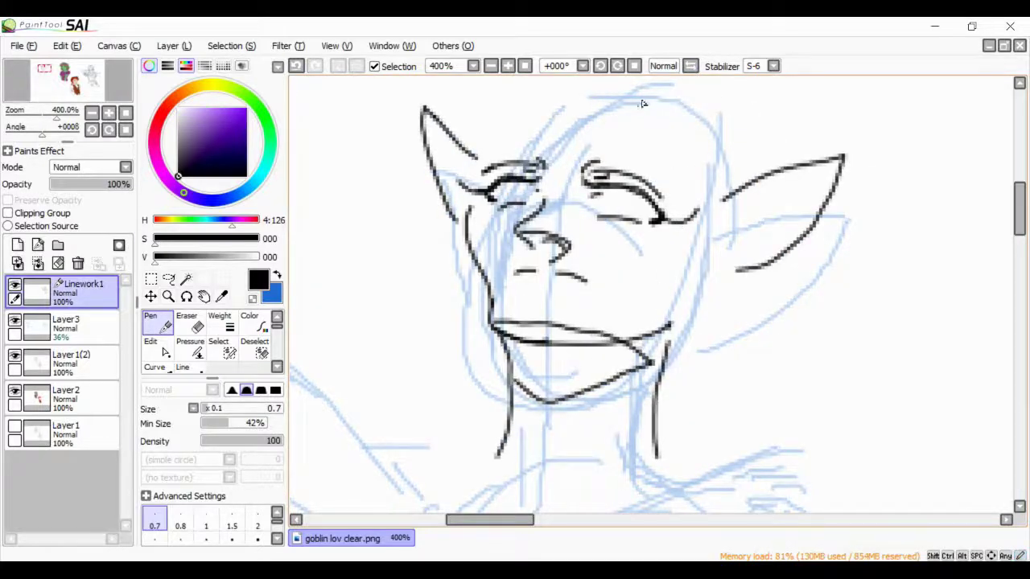
key(ctrl+z)
key(ctrl+z)
key(ctrl+z)
Ink a curved forehead line and arched eyebrows above both eyes
mouse_move(449, 198)
mouse_down()
mouse_move(449, 328)
mouse_move(360, 332)
mouse_up()
drag(44, 76, 43, 76)
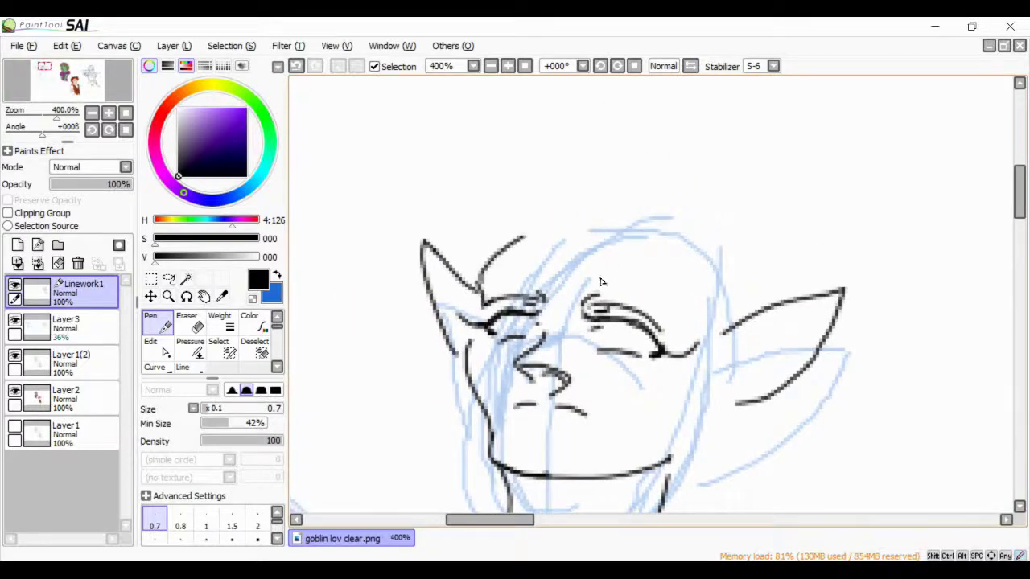
mouse_move(600, 281)
mouse_down()
mouse_move(694, 313)
mouse_move(676, 290)
mouse_move(690, 318)
mouse_up()
key(ctrl+z)
mouse_move(488, 280)
mouse_down()
mouse_move(536, 268)
mouse_move(512, 277)
mouse_move(541, 281)
mouse_up()
key(ctrl+z)
key(ctrl+z)
drag(523, 287, 540, 270)
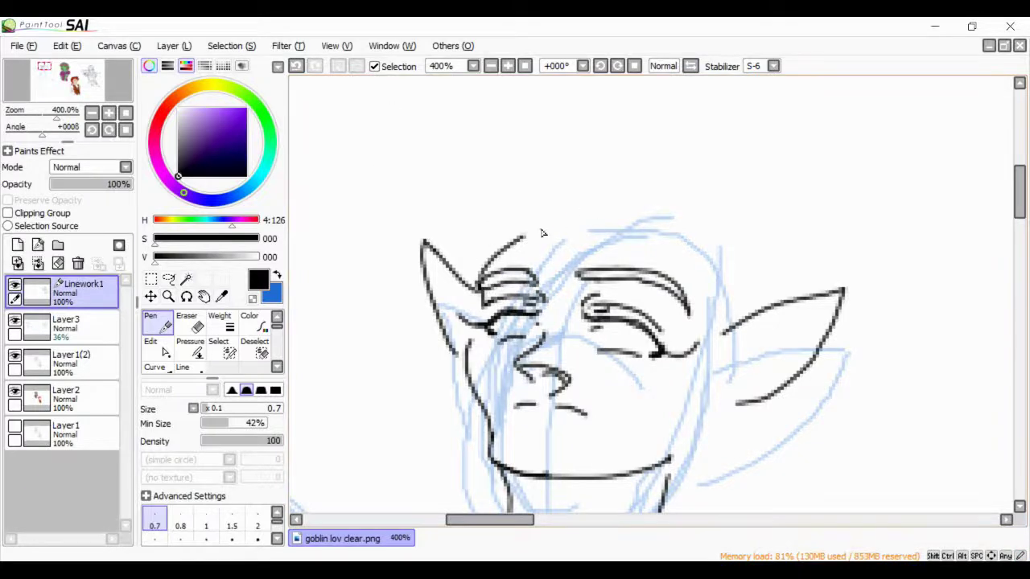
Erase the thin mouth line and ink fuller, darker lips in its place
drag(93, 84, 94, 86)
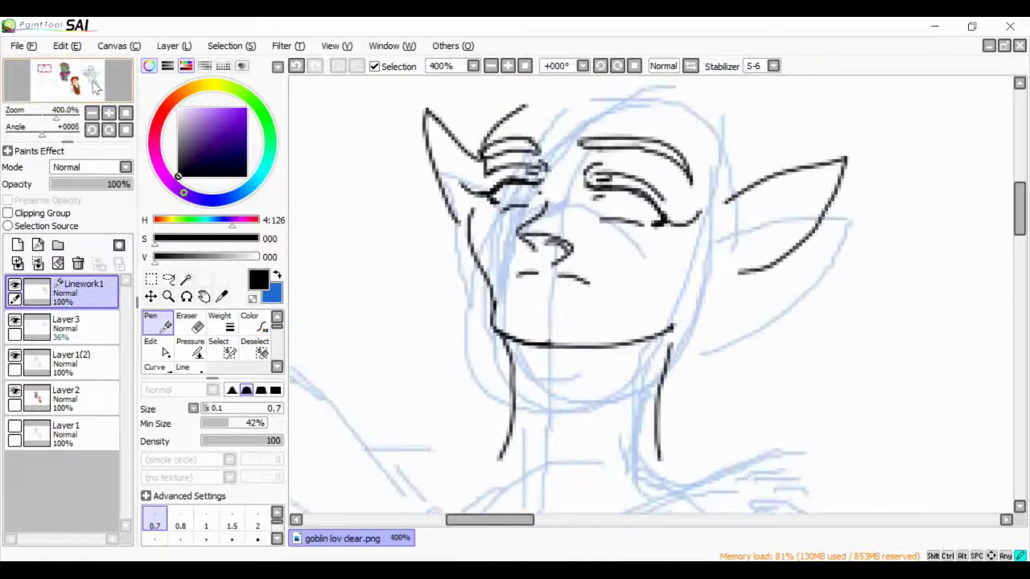
key(e)
drag(592, 279, 514, 276)
key(n)
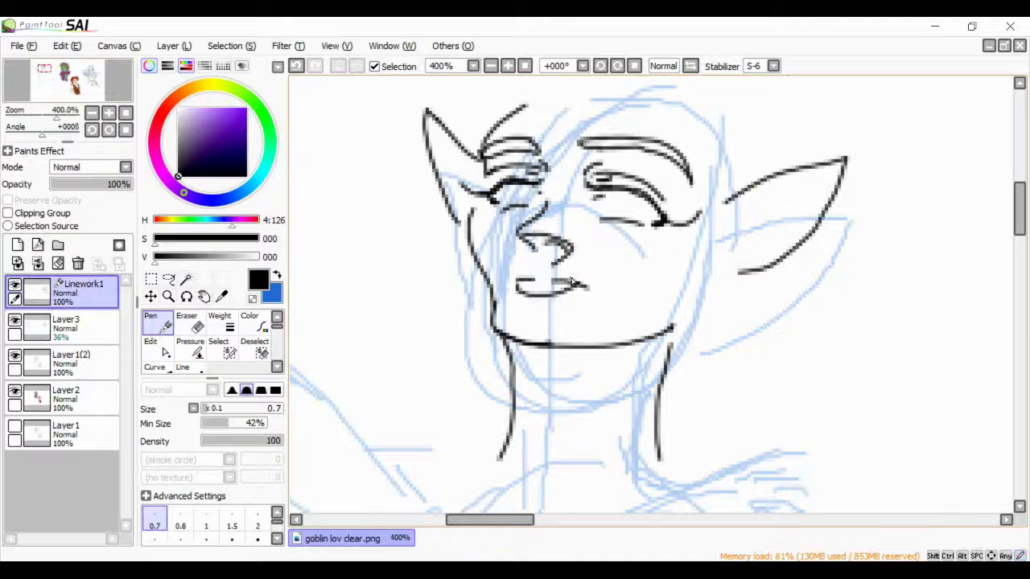
key(ctrl+z)
mouse_move(588, 286)
mouse_down()
mouse_move(511, 283)
mouse_move(539, 274)
mouse_move(555, 294)
mouse_move(589, 286)
mouse_up()
key(ctrl+z)
mouse_move(511, 272)
mouse_down()
mouse_move(596, 286)
mouse_move(532, 286)
mouse_move(580, 281)
mouse_up()
key(ctrl+z)
key(ctrl+z)
key(ctrl+z)
key(ctrl+z)
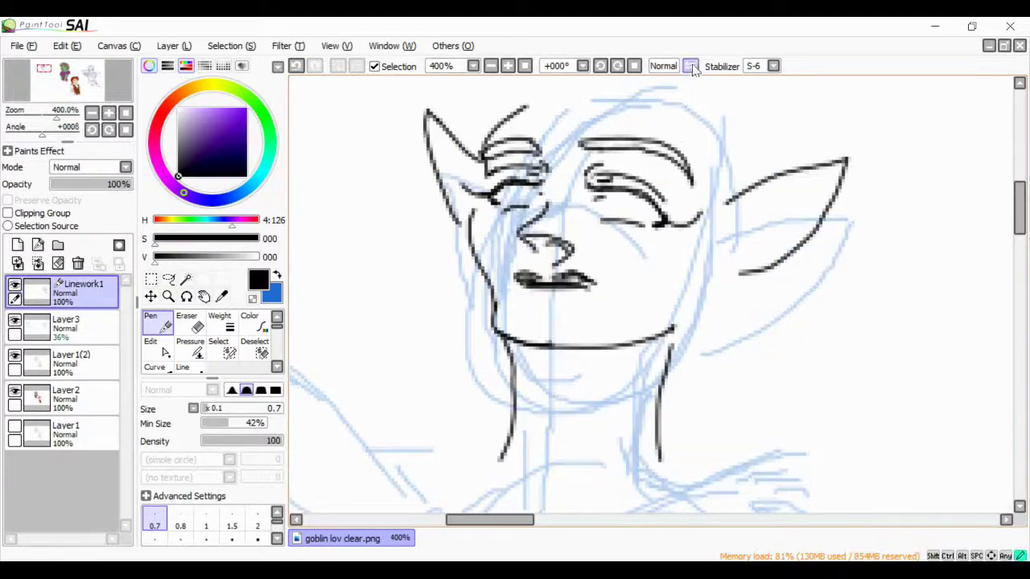
Ink the palm and extended fingers of the raised open hand over the sketch
key(ctrl+minus)
drag(380, 246, 471, 246)
mouse_move(488, 280)
mouse_down()
mouse_move(420, 269)
mouse_move(419, 246)
mouse_move(490, 237)
mouse_up()
key(ctrl+z)
key(ctrl+z)
key(ctrl+z)
key(ctrl+z)
mouse_move(418, 246)
mouse_down()
mouse_move(483, 272)
mouse_move(419, 268)
mouse_up()
mouse_move(487, 241)
mouse_down()
mouse_move(465, 286)
mouse_move(371, 256)
mouse_move(563, 230)
mouse_move(600, 268)
mouse_up()
key(ctrl+z)
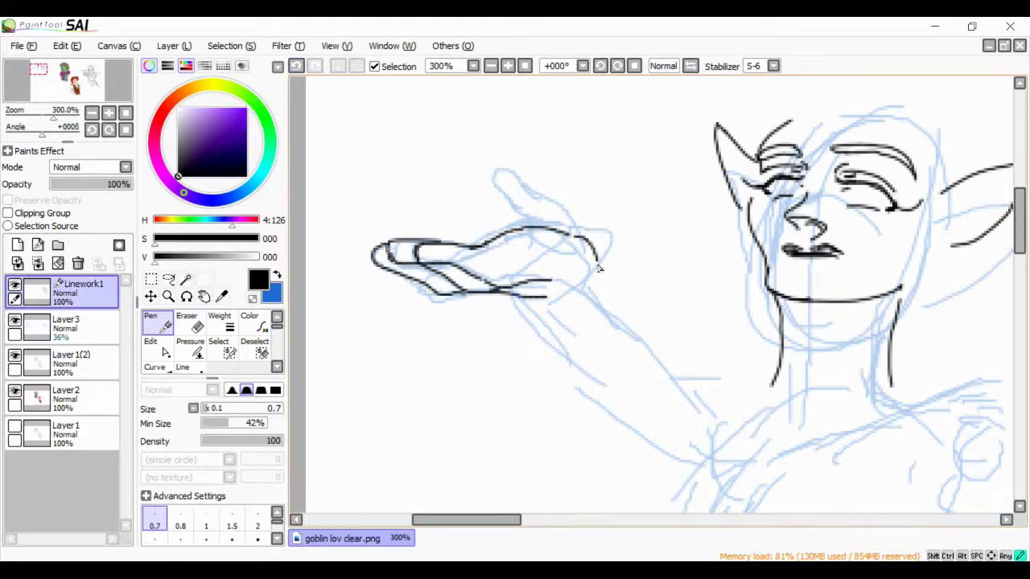
Ink the raised hand's thumb and the wrist line running into the forearm
drag(576, 234, 621, 314)
drag(586, 235, 481, 243)
mouse_move(515, 201)
mouse_down()
mouse_move(585, 237)
mouse_move(517, 233)
mouse_up()
key(ctrl+z)
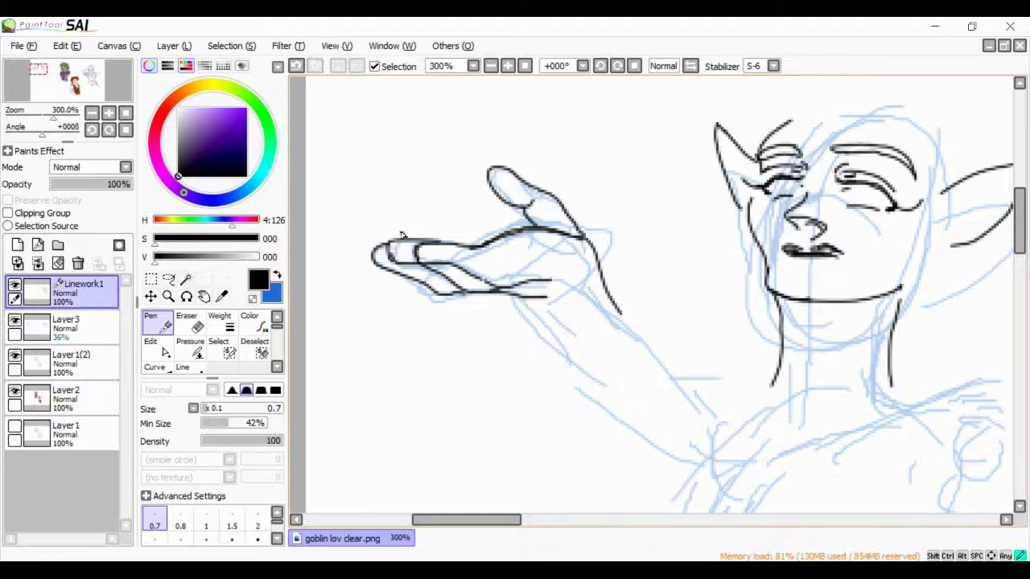
Add a small fingertip behind the raised hand's fingers and erase overlapping lines at the thumb base and fingertips
key(ctrl+z)
drag(417, 256, 551, 242)
key(ctrl+z)
key(e)
key(n)
key(e)
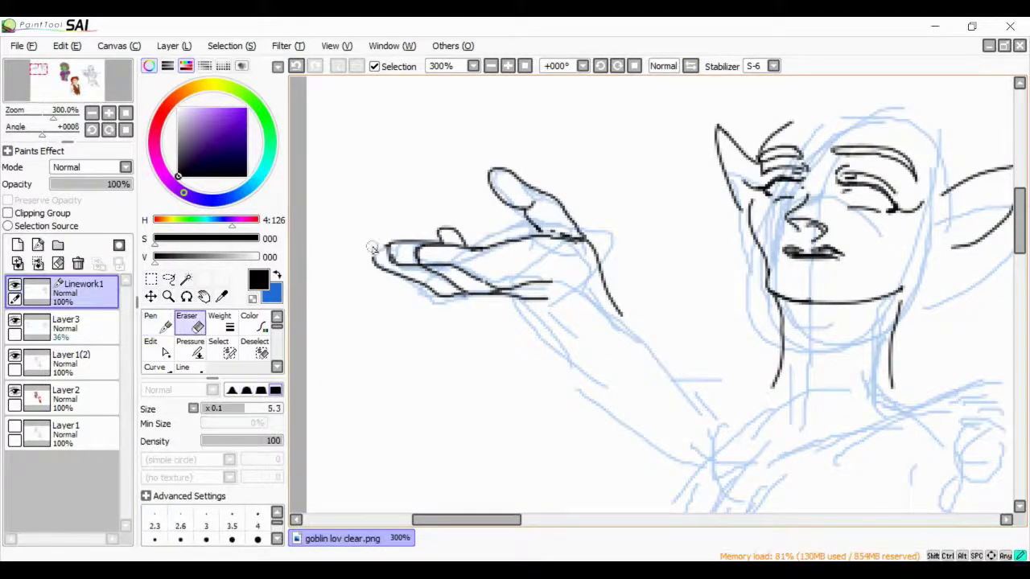
key(n)
Ink both sides of the raised forearm down to the elbow, erasing stray line near the elbow
mouse_move(502, 318)
mouse_down()
mouse_move(373, 213)
mouse_move(468, 346)
mouse_up()
key(ctrl+z)
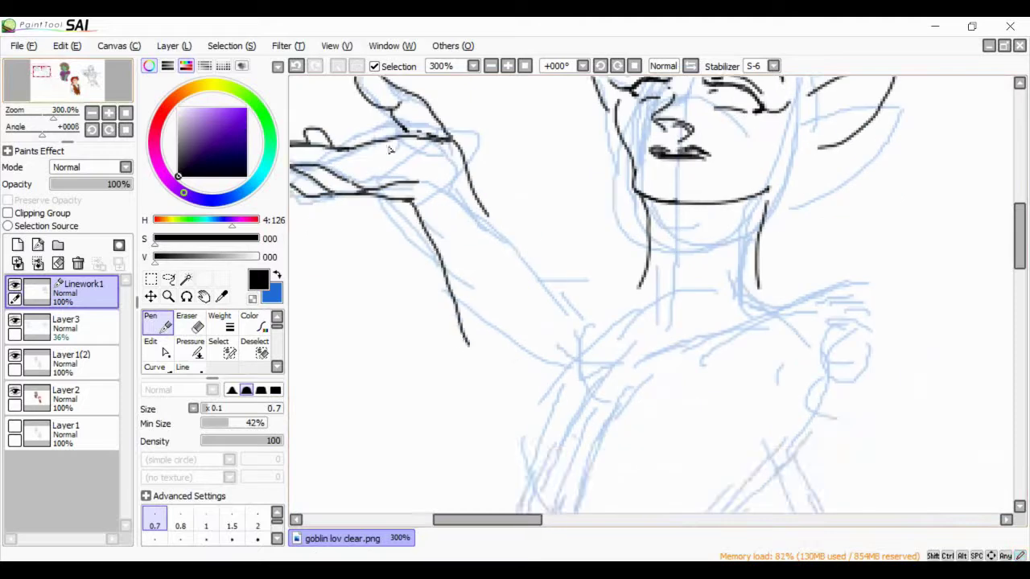
key(ctrl+z)
mouse_move(417, 199)
mouse_down()
mouse_move(475, 341)
mouse_move(472, 364)
mouse_move(500, 394)
mouse_up()
key(ctrl+z)
mouse_move(476, 193)
mouse_down()
mouse_move(559, 354)
mouse_move(643, 402)
mouse_move(523, 289)
mouse_up()
key(e)
mouse_move(426, 334)
mouse_down()
mouse_move(522, 290)
mouse_move(470, 374)
mouse_up()
key(n)
Ink the upper arm's lower and upper edges and the rounded near shoulder
drag(531, 392, 740, 312)
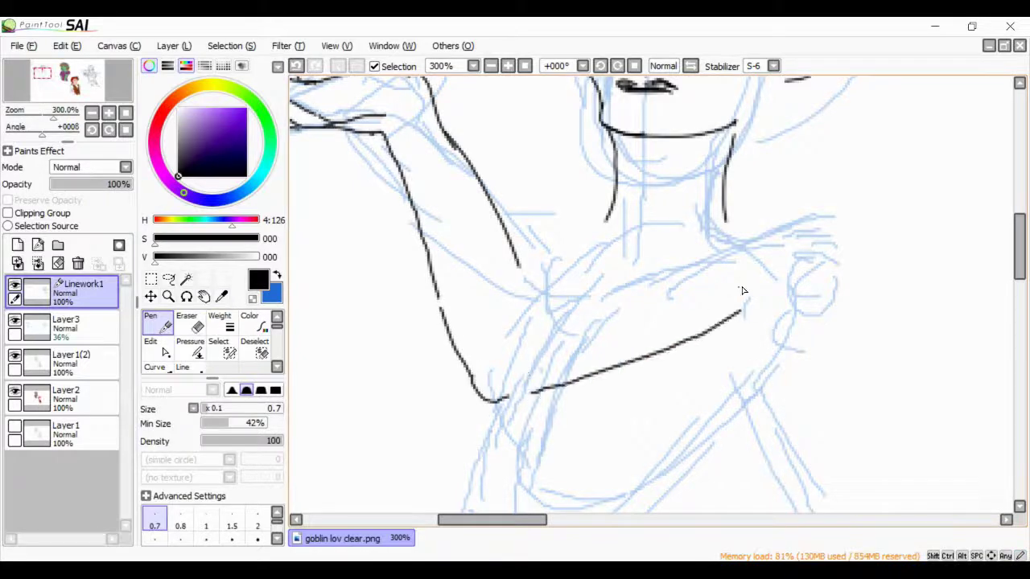
mouse_move(566, 285)
mouse_down()
mouse_move(691, 243)
mouse_move(792, 322)
mouse_up()
drag(55, 95, 50, 88)
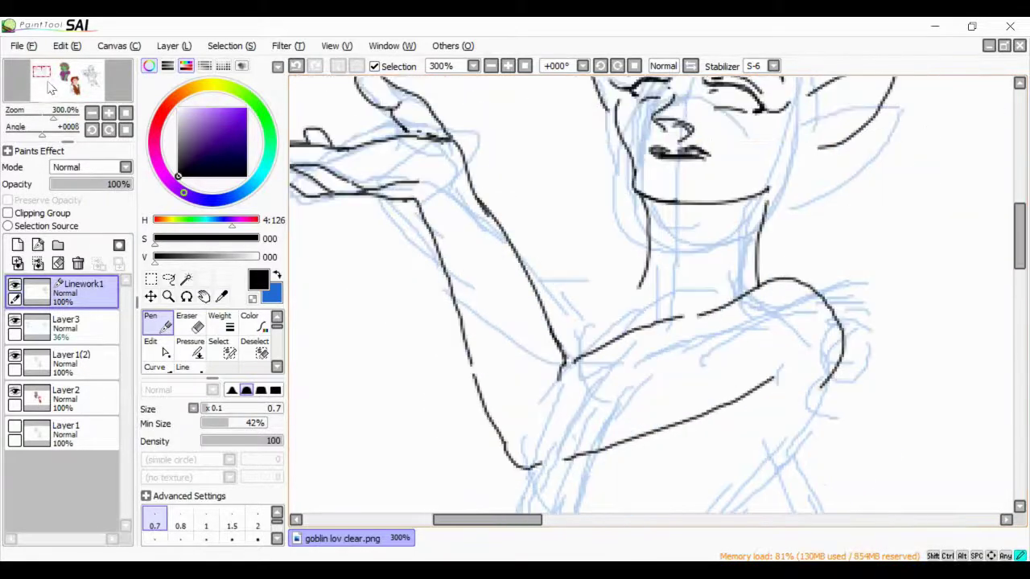
Erase the far side of the neck and redraw it narrower, joined to a rounded far shoulder
key(e)
mouse_move(650, 210)
mouse_down()
mouse_move(639, 287)
mouse_move(668, 294)
mouse_move(664, 264)
mouse_up()
key(n)
key(e)
key(n)
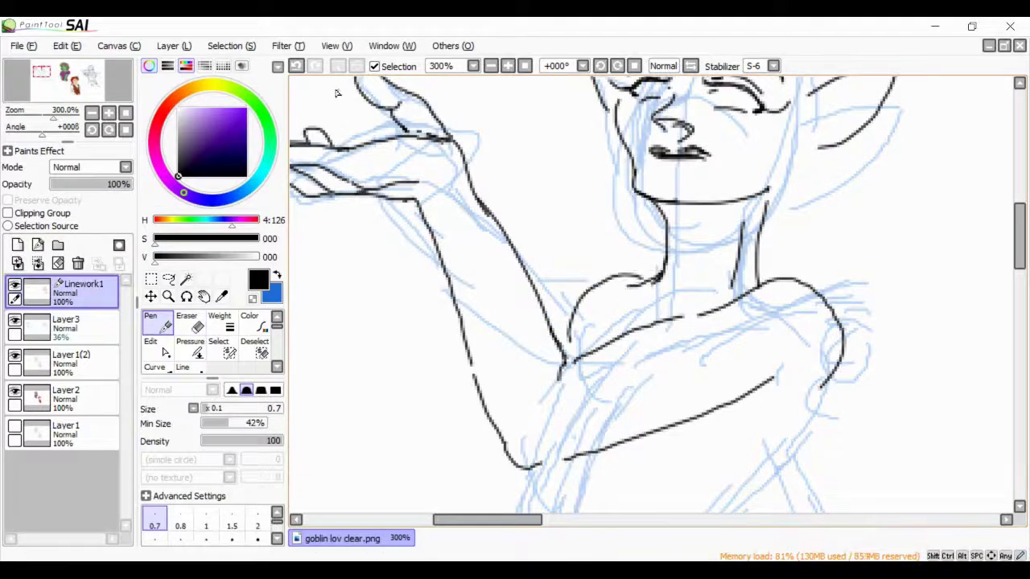
Ink the collarbone lines at the base of the neck and the small crease at the armpit
drag(65, 83, 44, 75)
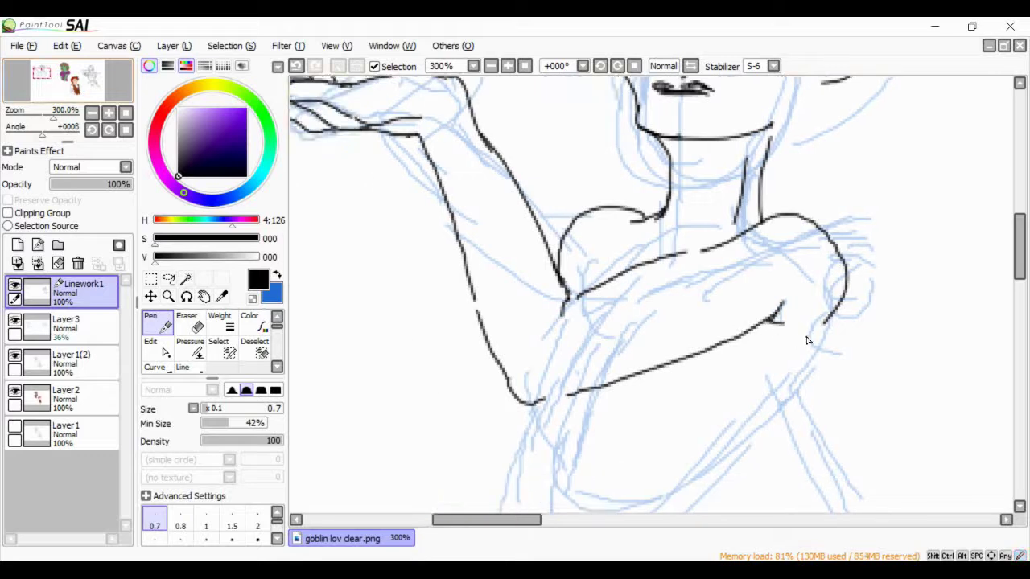
key(ctrl+z)
key(ctrl+y)
key(ctrl+z)
drag(751, 217, 555, 264)
key(e)
key(n)
key(ctrl+z)
key(e)
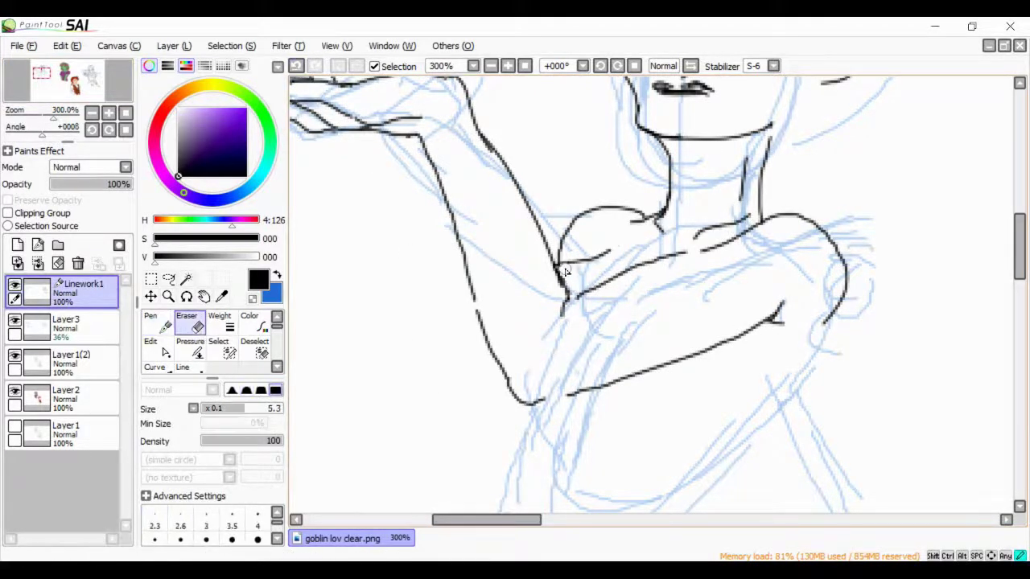
key(n)
Ink the irises in both eyes and rework the far eye's lower eyelid
drag(68, 93, 64, 82)
scroll(574, 252, up, 1)
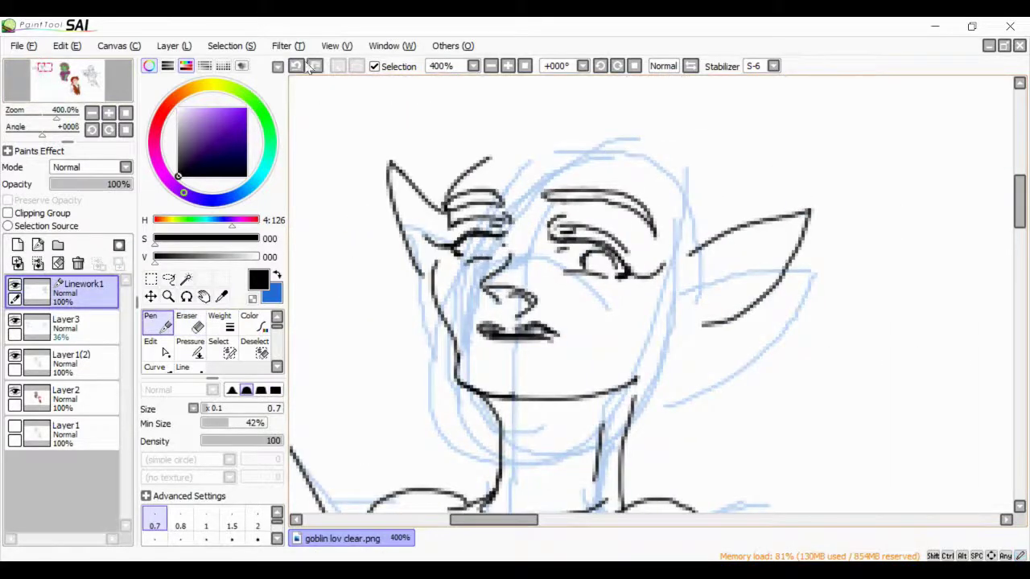
key(e)
drag(488, 254, 472, 265)
key(n)
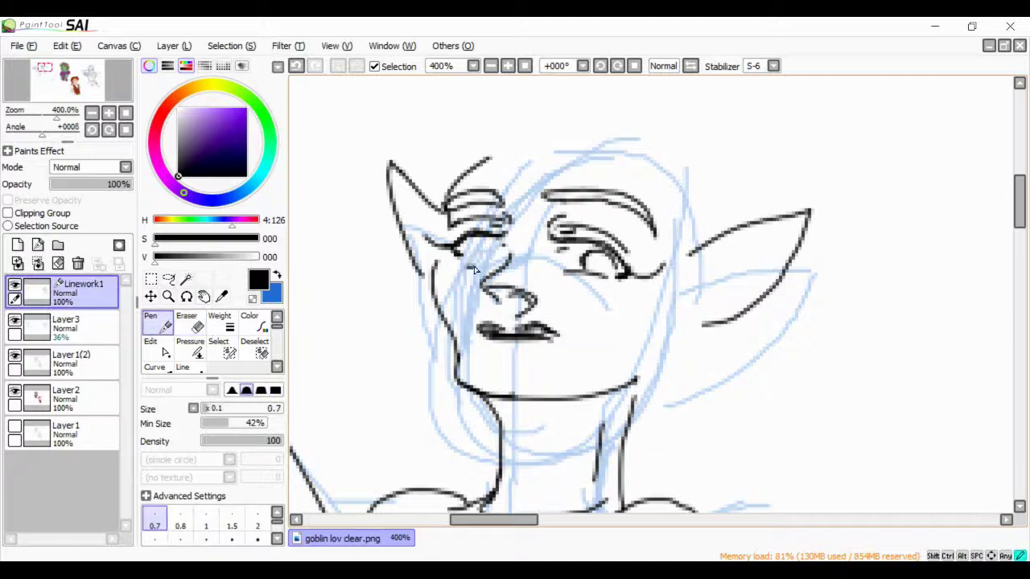
click(296, 66)
click(315, 66)
drag(48, 71, 50, 70)
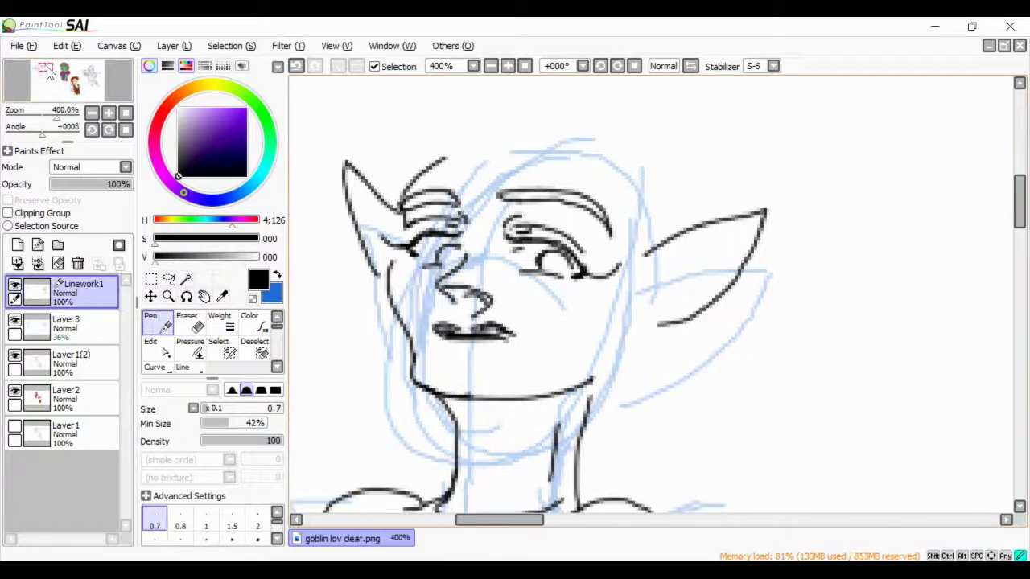
Ink the near ear's inner fold and extend the curved line across the forehead
drag(750, 222, 657, 280)
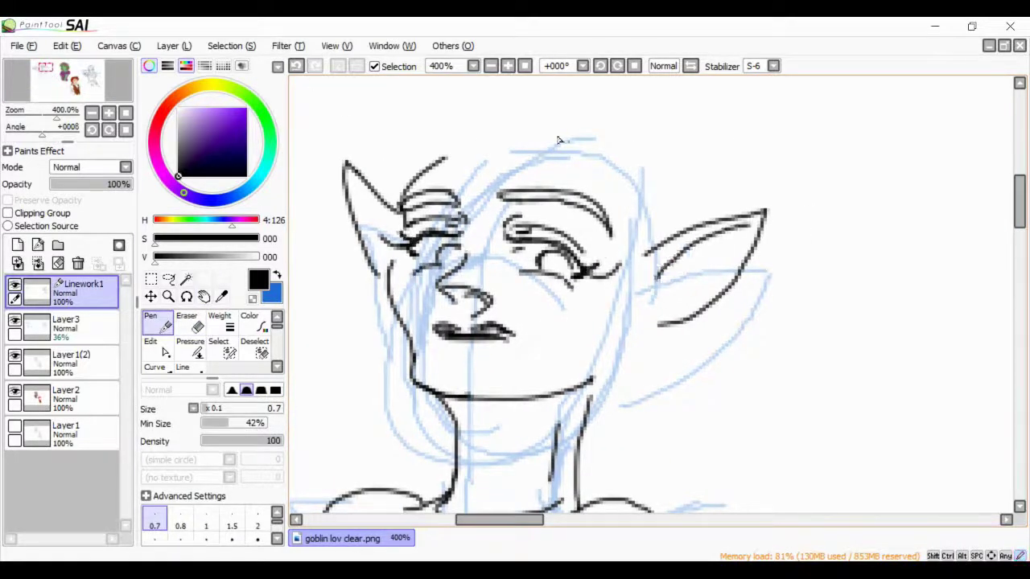
mouse_move(437, 164)
mouse_down()
mouse_move(478, 155)
mouse_move(611, 205)
mouse_up()
key(ctrl+z)
key(ctrl+z)
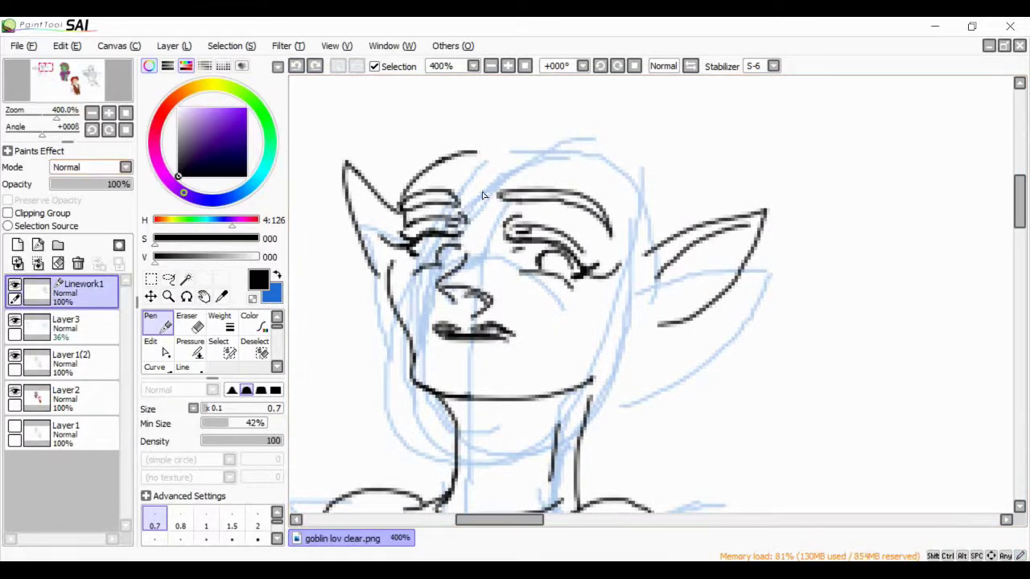
drag(484, 195, 465, 204)
Ink the hair locks beside the near cheek and below the near ear
mouse_move(46, 73)
mouse_down()
mouse_move(68, 71)
mouse_move(47, 72)
mouse_up()
mouse_move(630, 260)
mouse_down()
mouse_move(584, 354)
mouse_move(589, 396)
mouse_up()
drag(661, 250, 637, 402)
key(ctrl+z)
key(ctrl+z)
mouse_move(660, 301)
mouse_down()
mouse_move(637, 397)
mouse_move(654, 413)
mouse_up()
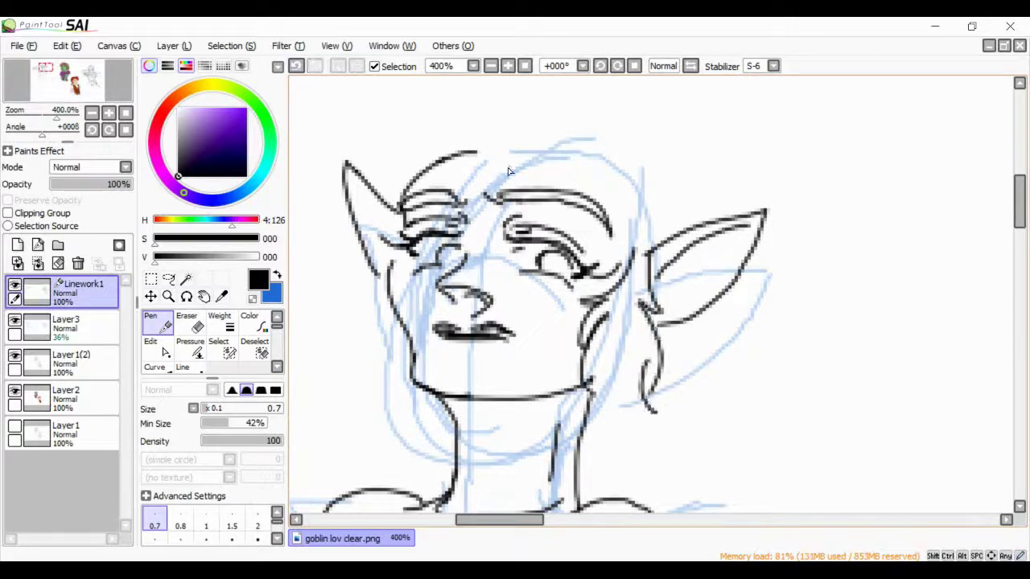
Ink the swept fringe strands across the forehead towards the near ear
drag(583, 143, 556, 222)
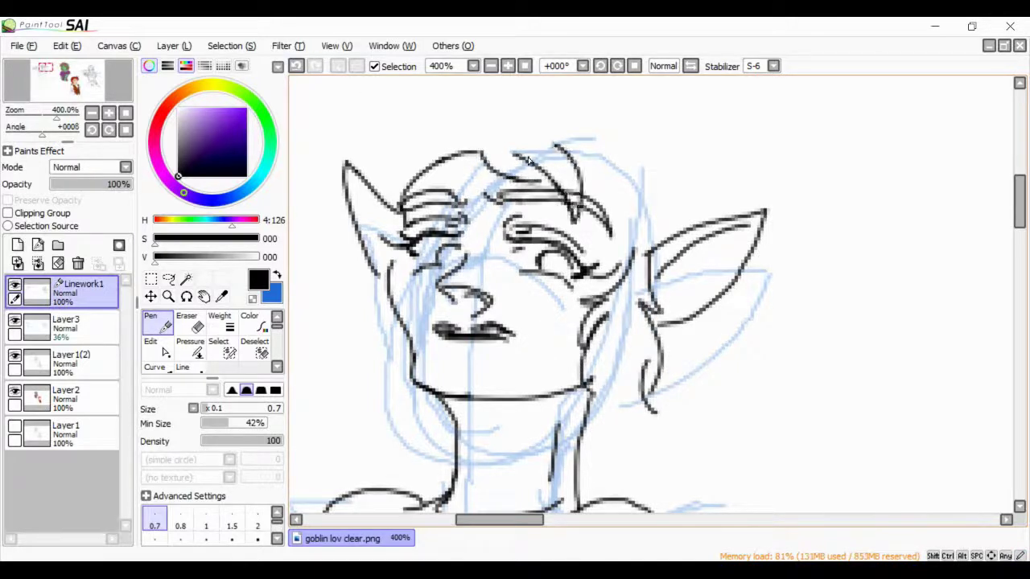
drag(576, 180, 619, 270)
click(297, 67)
click(297, 67)
mouse_move(576, 159)
mouse_down()
mouse_move(564, 225)
mouse_move(599, 227)
mouse_up()
drag(583, 201, 600, 259)
key(ctrl+z)
drag(594, 184, 616, 255)
key(ctrl+z)
drag(582, 156, 608, 201)
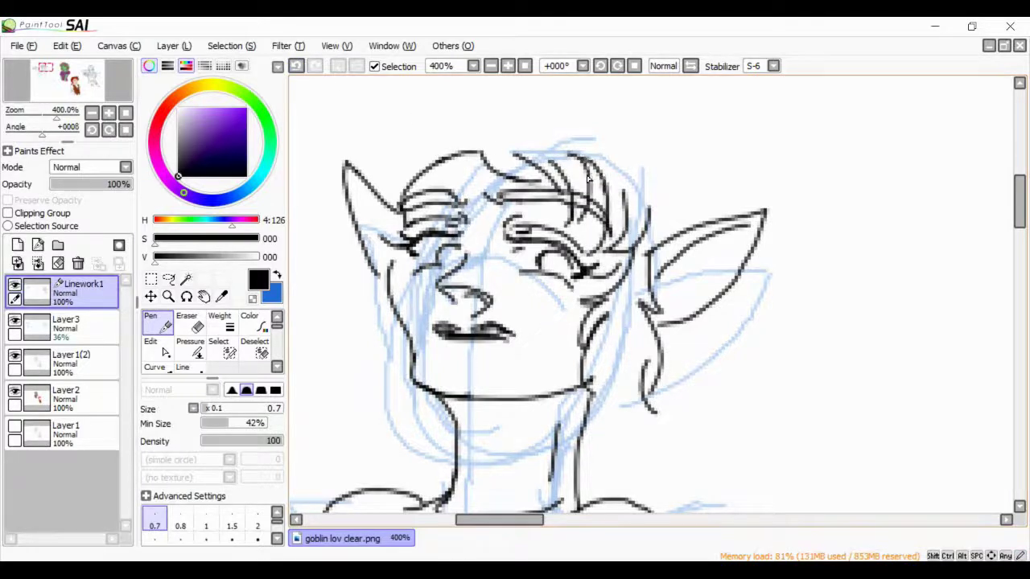
Ink wavy hair strands beside the far cheek and a lock beside the neck
drag(389, 261, 341, 305)
drag(380, 296, 359, 364)
mouse_move(378, 325)
mouse_down()
mouse_move(403, 430)
mouse_move(391, 459)
mouse_up()
key(ctrl+z)
mouse_move(381, 408)
mouse_down()
mouse_move(391, 456)
mouse_move(423, 444)
mouse_up()
drag(593, 378, 619, 455)
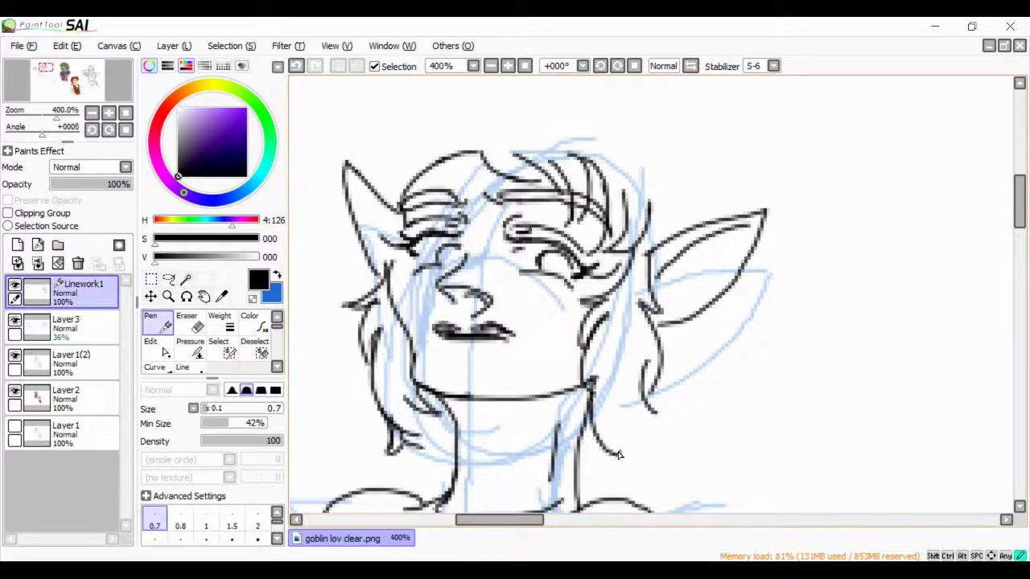
Ink the voluminous wavy hair outline over the top of the head and out to both ears
key(ctrl+minus)
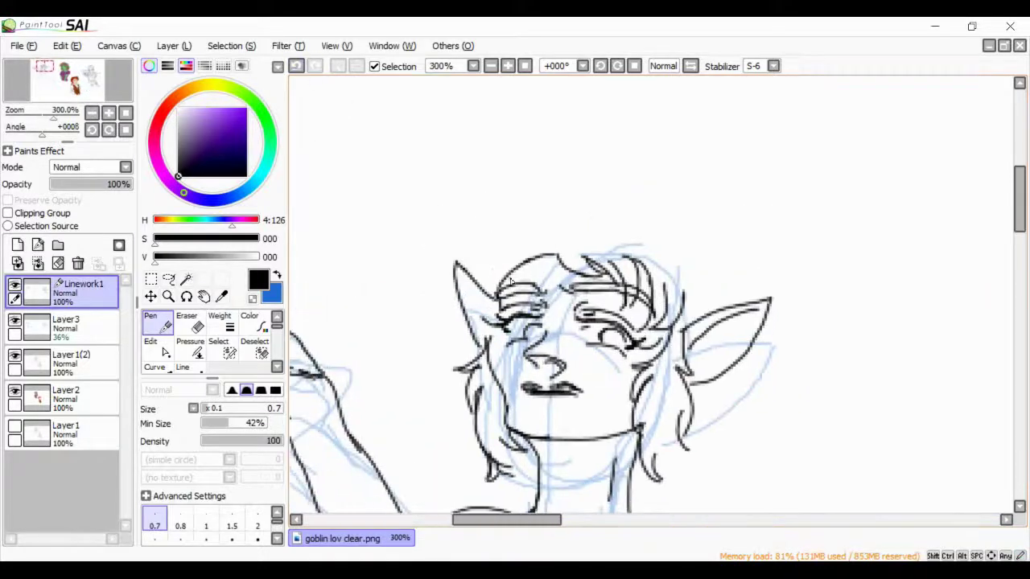
drag(548, 187, 622, 165)
key(ctrl+z)
mouse_move(602, 204)
mouse_down()
mouse_move(528, 187)
mouse_move(487, 240)
mouse_up()
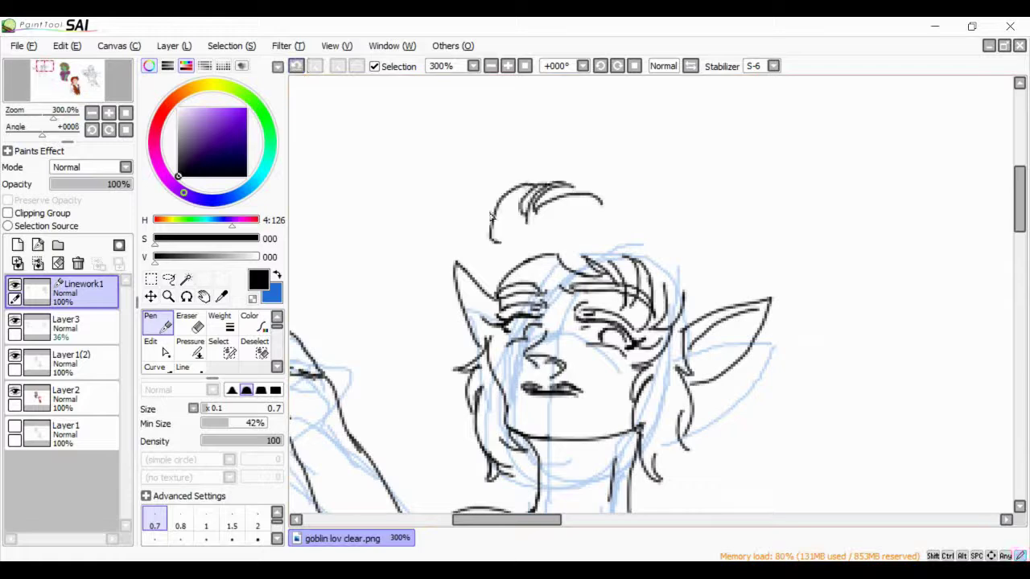
mouse_move(482, 194)
mouse_down()
mouse_move(422, 245)
mouse_move(450, 336)
mouse_up()
drag(544, 182, 521, 204)
drag(596, 185, 684, 216)
mouse_move(684, 233)
mouse_down()
mouse_move(739, 242)
mouse_move(742, 256)
mouse_up()
mouse_move(740, 257)
mouse_down()
mouse_move(777, 288)
mouse_move(724, 304)
mouse_up()
Ink the curly hair outline from below the near ear down to the shoulder and neck
drag(748, 366, 781, 444)
click(91, 78)
drag(745, 314, 777, 287)
drag(759, 304, 724, 355)
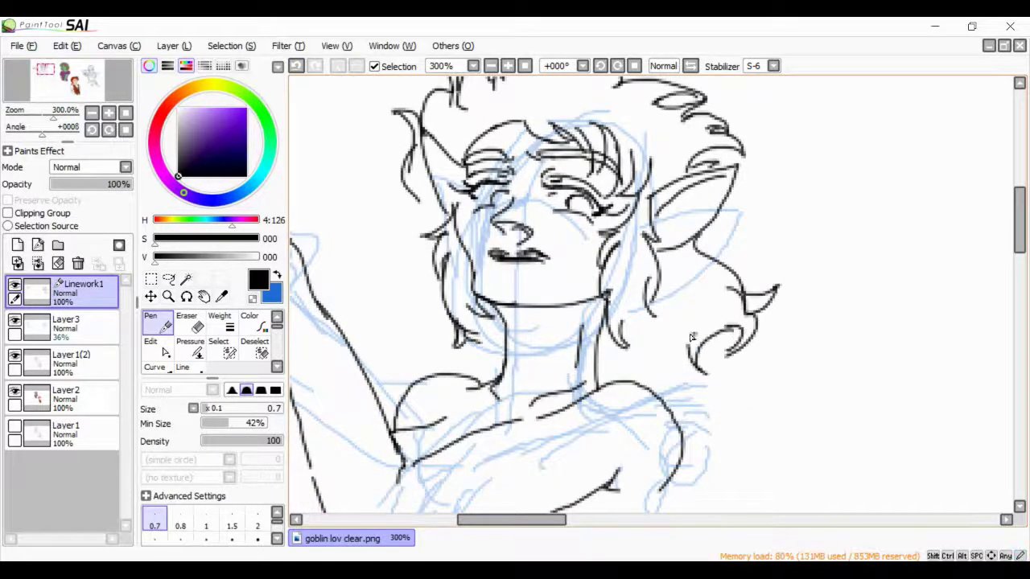
drag(705, 320, 684, 379)
mouse_move(694, 347)
mouse_down()
mouse_move(637, 380)
mouse_move(612, 378)
mouse_up()
drag(504, 352, 486, 325)
key(ctrl+z)
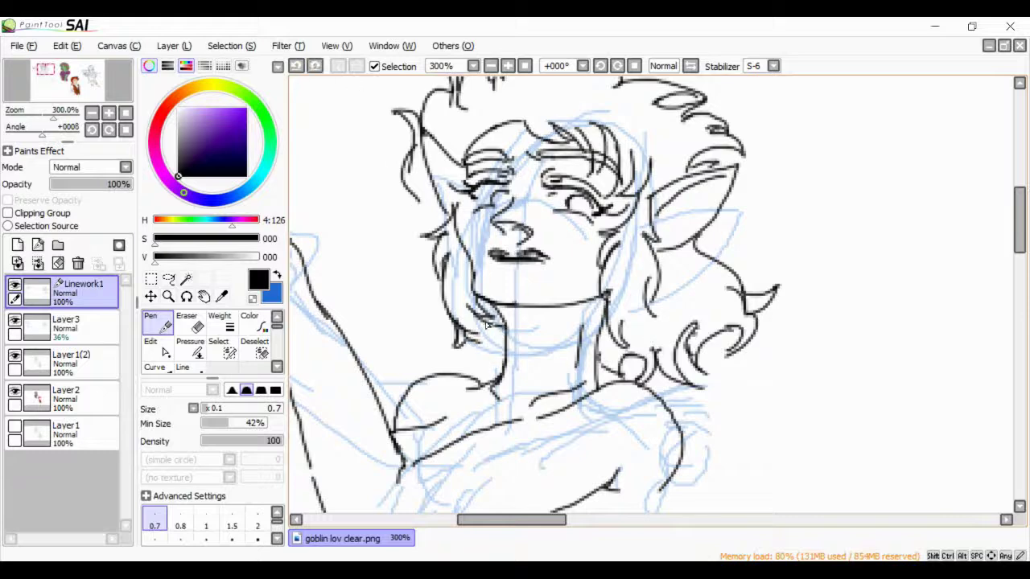
mouse_move(649, 292)
mouse_down()
mouse_move(640, 349)
mouse_move(628, 338)
mouse_up()
key(ctrl+z)
Check the inked figure's proportions in a mirrored view with the Layer3 sketch hidden
mouse_move(56, 78)
mouse_down()
mouse_move(95, 97)
mouse_move(76, 87)
mouse_up()
scroll(80, 88, down, 2)
click(690, 66)
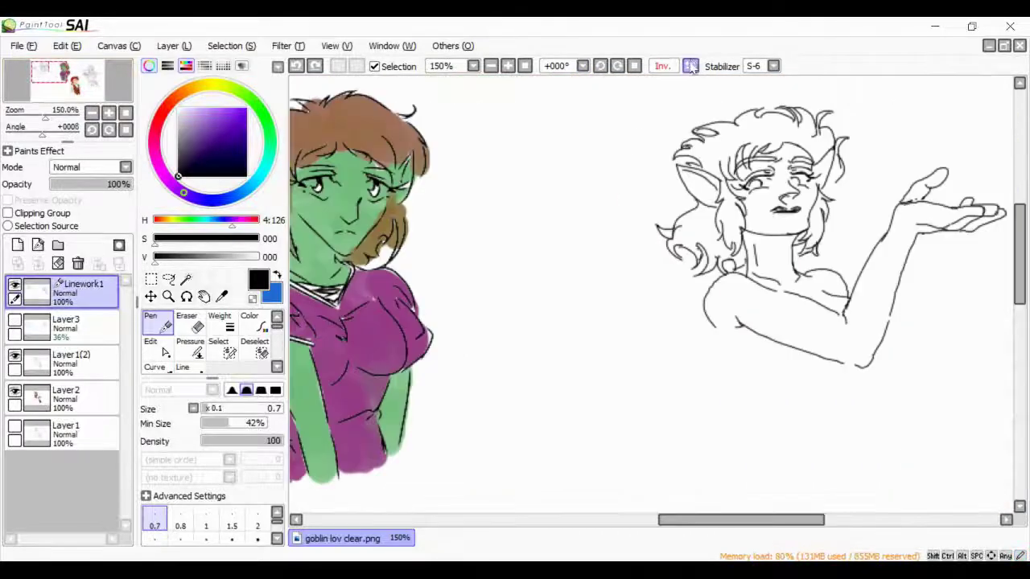
click(690, 66)
scroll(612, 242, up, 4)
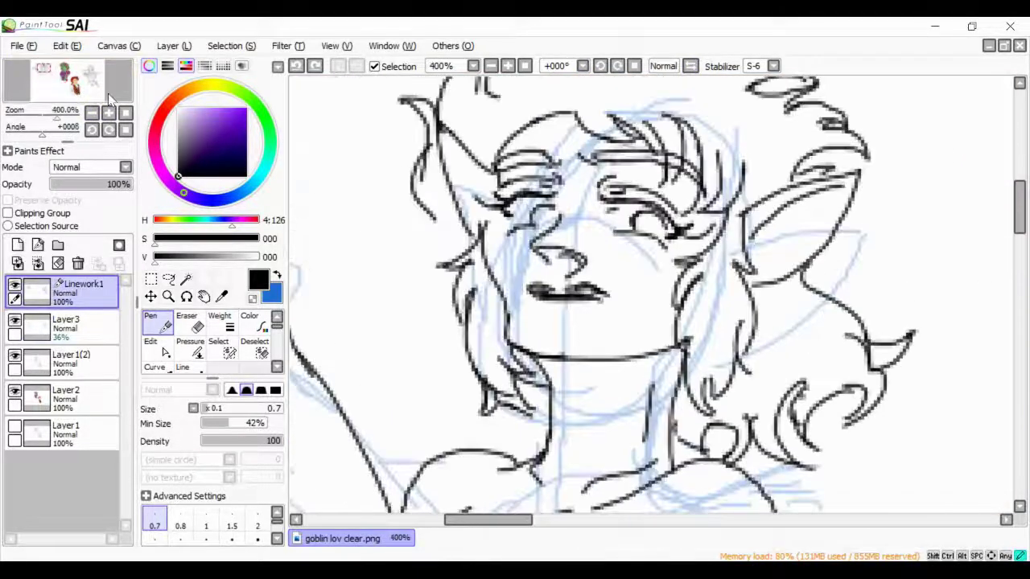
Ink the inner folds and dark accents of the near pointed ear
mouse_move(801, 229)
mouse_down()
mouse_move(812, 262)
mouse_move(862, 212)
mouse_up()
key(ctrl+z)
drag(809, 274, 862, 207)
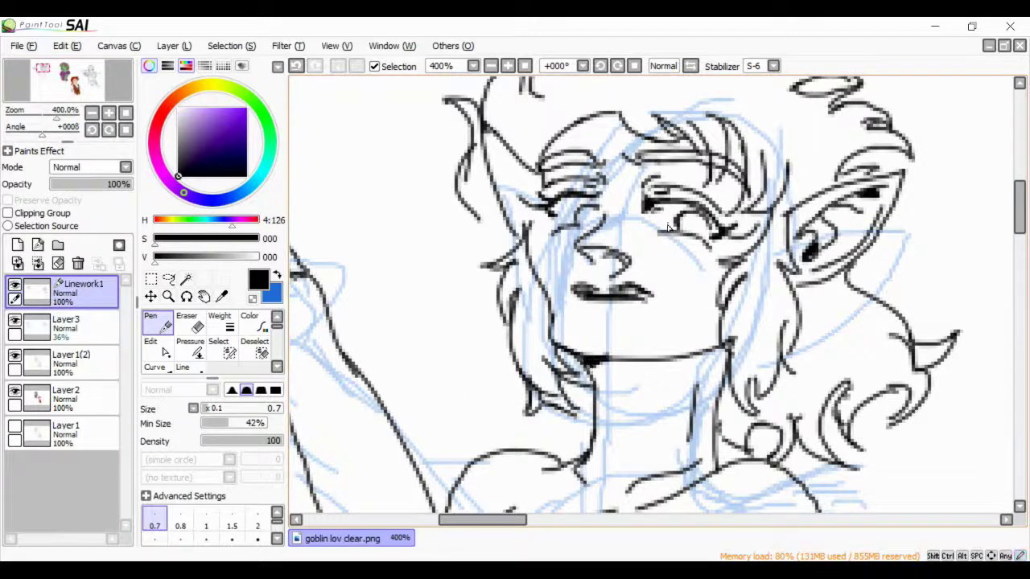
Ink a wide cuff around the wrist of the raised arm and erase the overlapping arm lines
scroll(435, 226, down, 1)
mouse_move(436, 226)
mouse_down()
mouse_move(459, 121)
mouse_move(483, 232)
mouse_move(507, 250)
mouse_up()
drag(502, 254, 440, 300)
mouse_move(429, 277)
mouse_down()
mouse_move(444, 302)
mouse_move(439, 197)
mouse_move(480, 329)
mouse_up()
key(e)
drag(515, 262, 507, 237)
key(n)
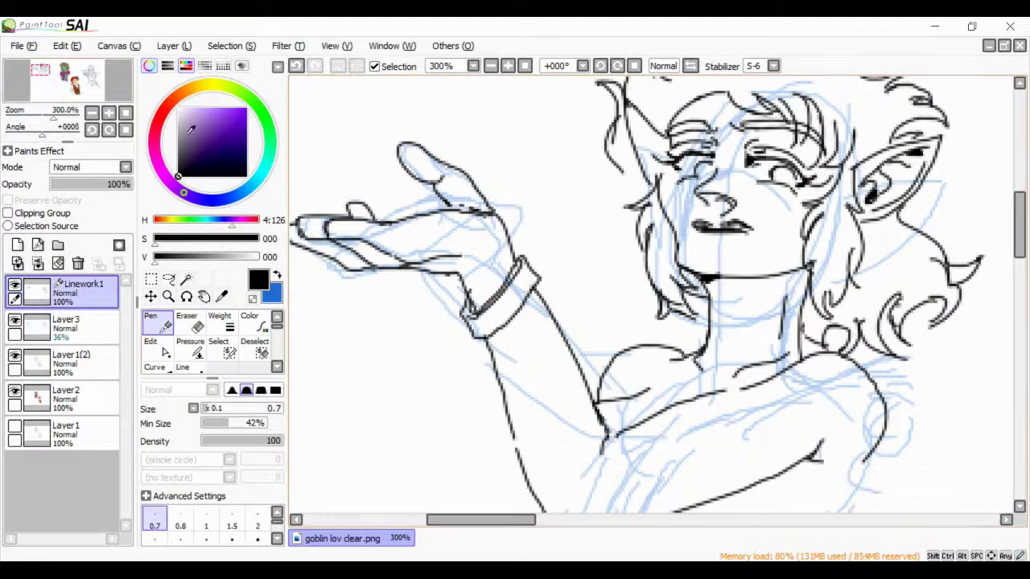
Dot small freckles across both cheeks of the pointy-eared figure
drag(805, 242, 589, 201)
scroll(630, 232, up, 1)
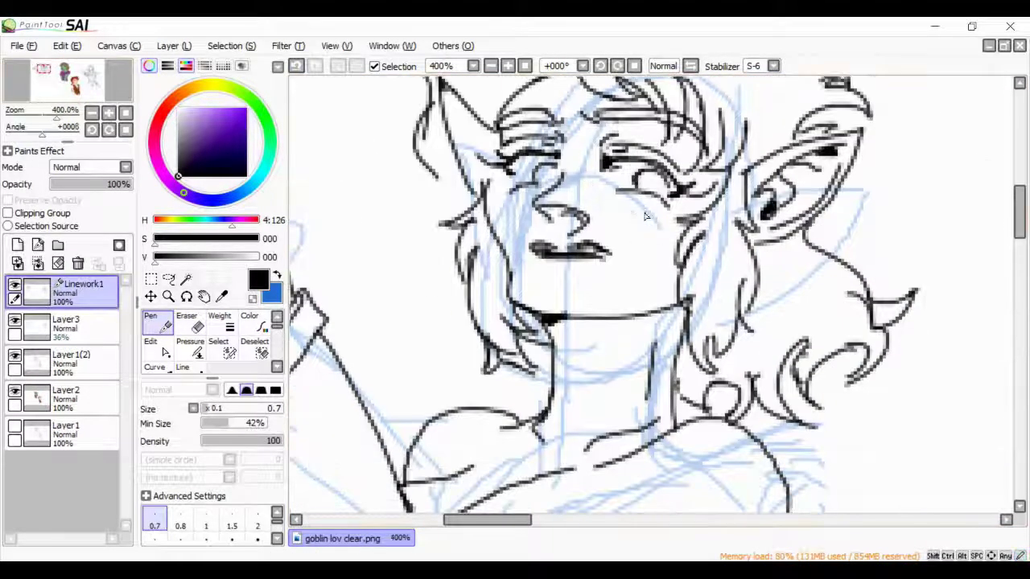
scroll(300, 133, down, 1)
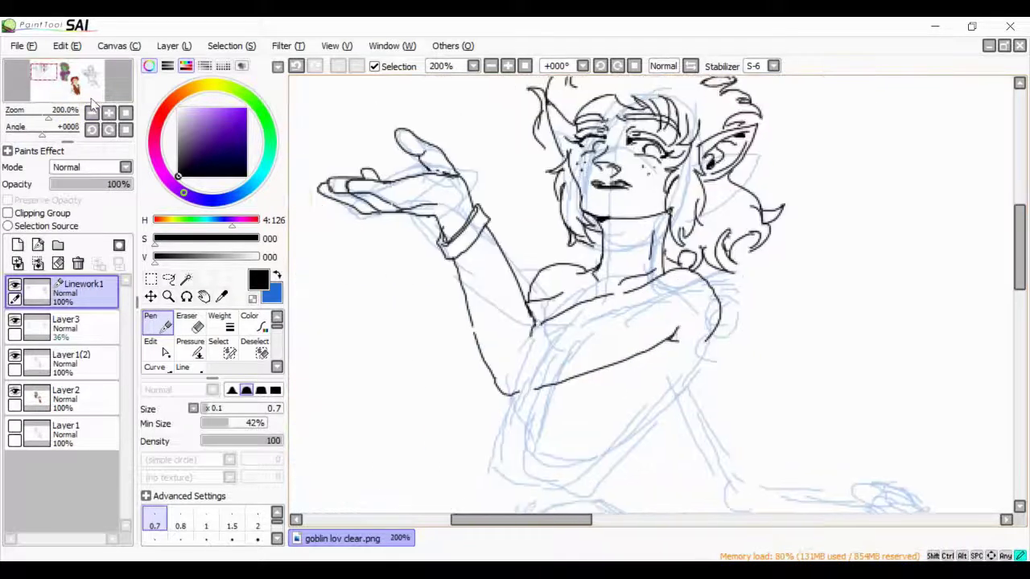
Ink the curved sleeve opening around the near upper arm and the fabric folds on the shoulder
mouse_move(635, 419)
mouse_down()
mouse_move(636, 193)
mouse_move(708, 257)
mouse_up()
drag(602, 211, 716, 184)
key(ctrl+z)
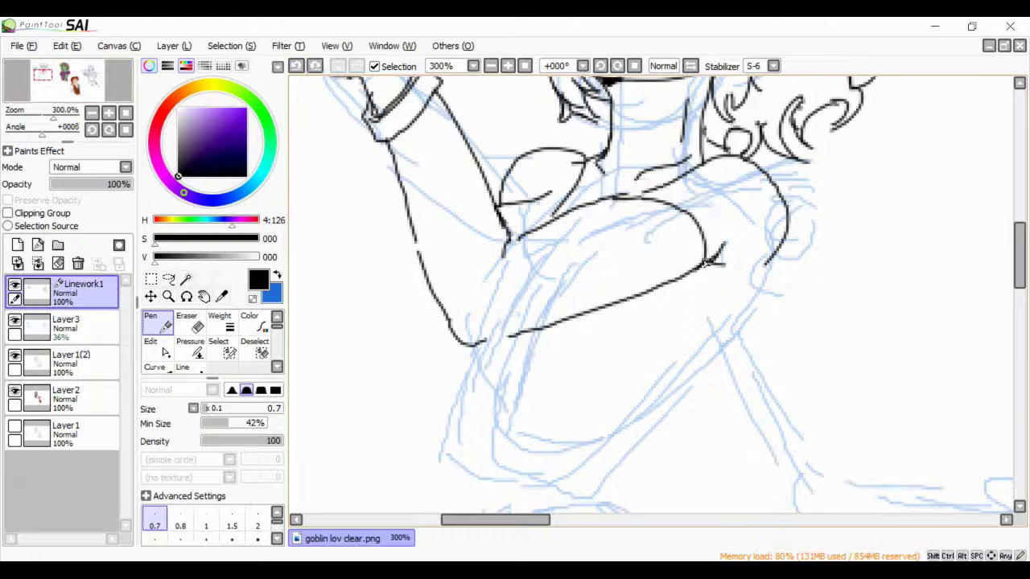
drag(708, 259, 683, 286)
mouse_move(601, 201)
mouse_down()
mouse_move(674, 174)
mouse_move(615, 193)
mouse_move(705, 199)
mouse_up()
key(e)
key(n)
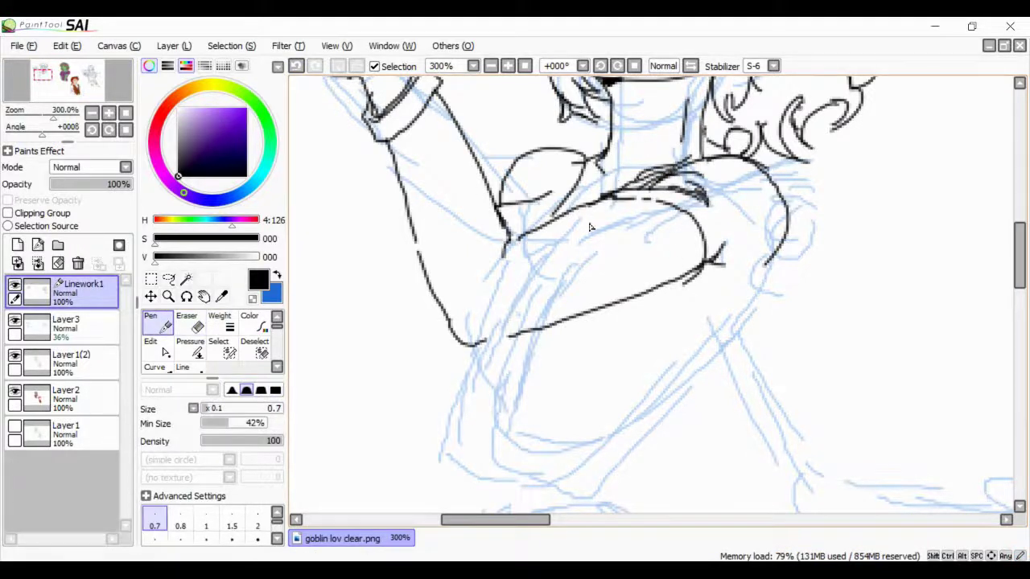
Undo the last shoulder fold stroke and erase the stray crease lines at the armpit
key(ctrl+z)
key(e)
drag(702, 241, 731, 268)
key(n)
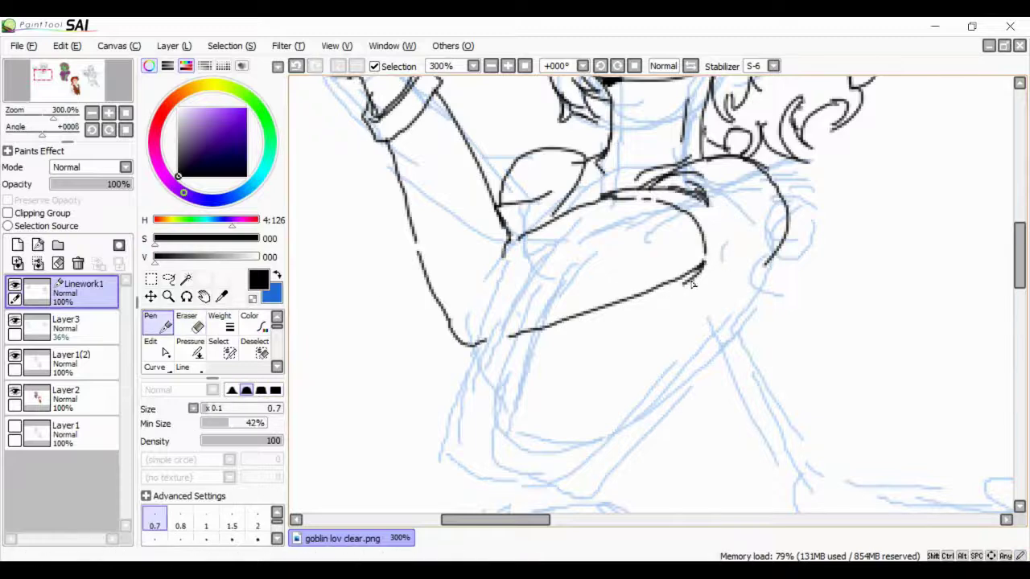
Ink the short sleeve's folded cuff and vertical fabric folds behind the near upper arm
drag(722, 221, 684, 286)
drag(751, 195, 724, 287)
key(ctrl+z)
mouse_move(453, 311)
mouse_down()
mouse_move(509, 333)
mouse_move(495, 383)
mouse_up()
key(ctrl+z)
key(ctrl+z)
key(ctrl+z)
scroll(458, 315, up, 5)
scroll(459, 316, down, 5)
key(ctrl+z)
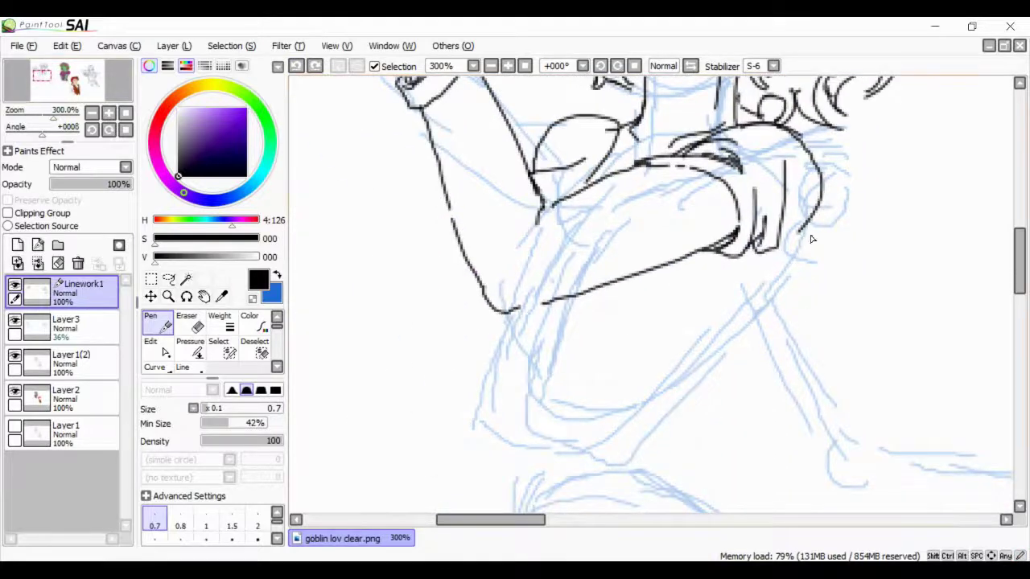
Ink the back contour from the shoulder down to the waist with gathered fabric folds
drag(809, 234, 701, 378)
scroll(702, 378, up, 5)
scroll(702, 378, down, 4)
mouse_move(680, 272)
mouse_down()
mouse_move(617, 354)
mouse_move(573, 364)
mouse_up()
drag(745, 195, 619, 301)
Ink the torso's front contour from the elbow down into the skirt and the hip curve behind the waist
drag(489, 212, 455, 351)
click(45, 75)
scroll(329, 276, down, 3)
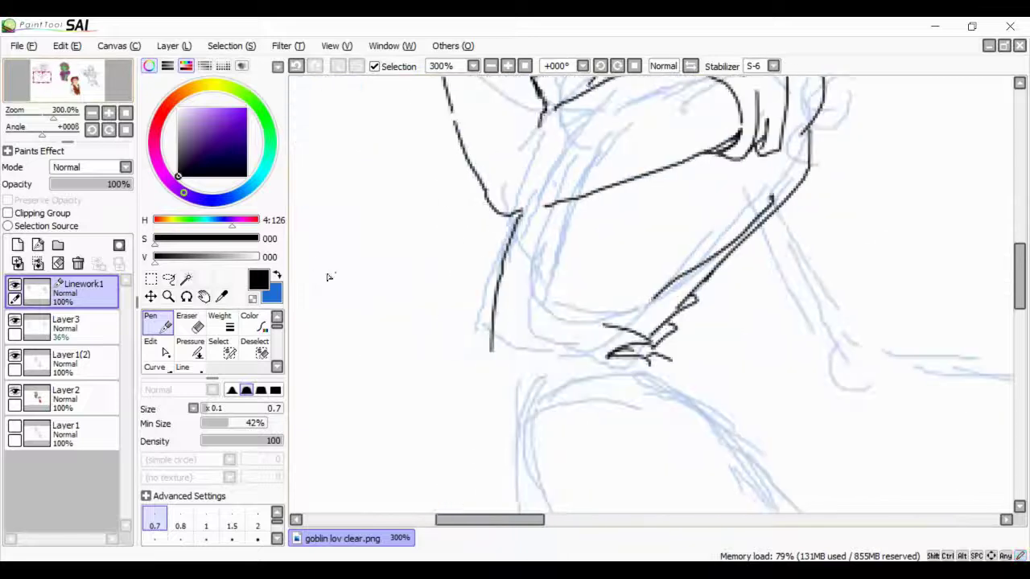
key(ctrl+minus)
key(ctrl+z)
key(ctrl+y)
key(ctrl+z)
key(ctrl+y)
drag(545, 333, 565, 493)
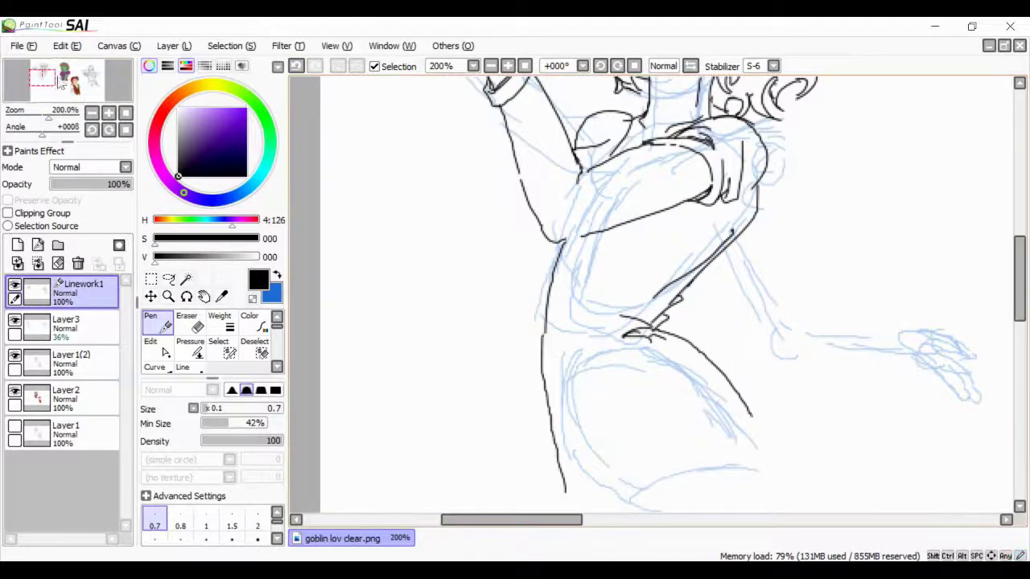
Ink long flowing skirt lines and folds running down from the waist and hip
scroll(563, 403, down, 3)
drag(499, 277, 501, 411)
drag(522, 299, 617, 439)
drag(568, 298, 727, 412)
drag(659, 281, 755, 389)
key(ctrl+z)
key(ctrl+y)
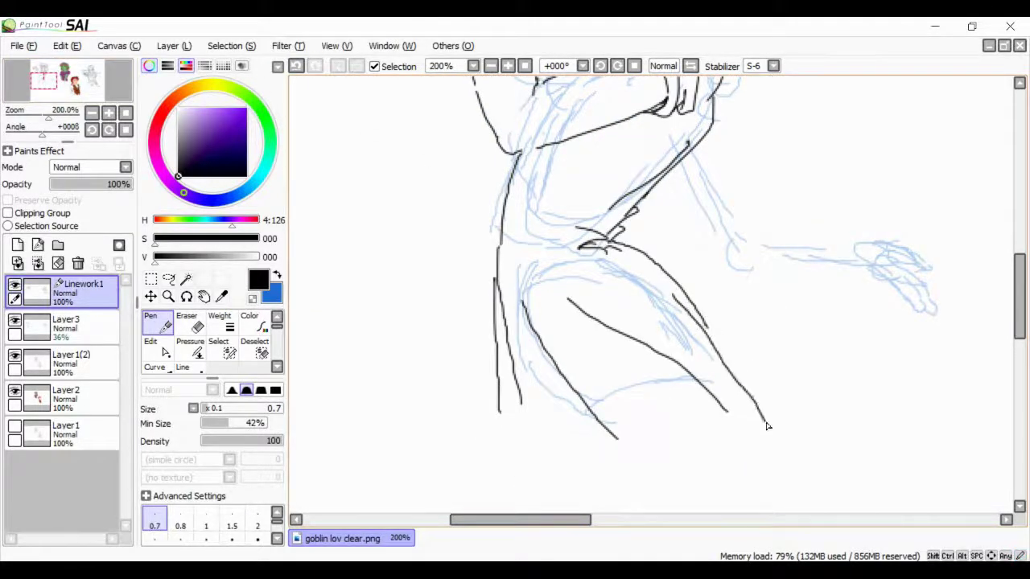
Check the inked torso and skirt with the Layer3 sketch hidden
scroll(534, 255, up, 3)
drag(49, 77, 68, 88)
key(ctrl+minus)
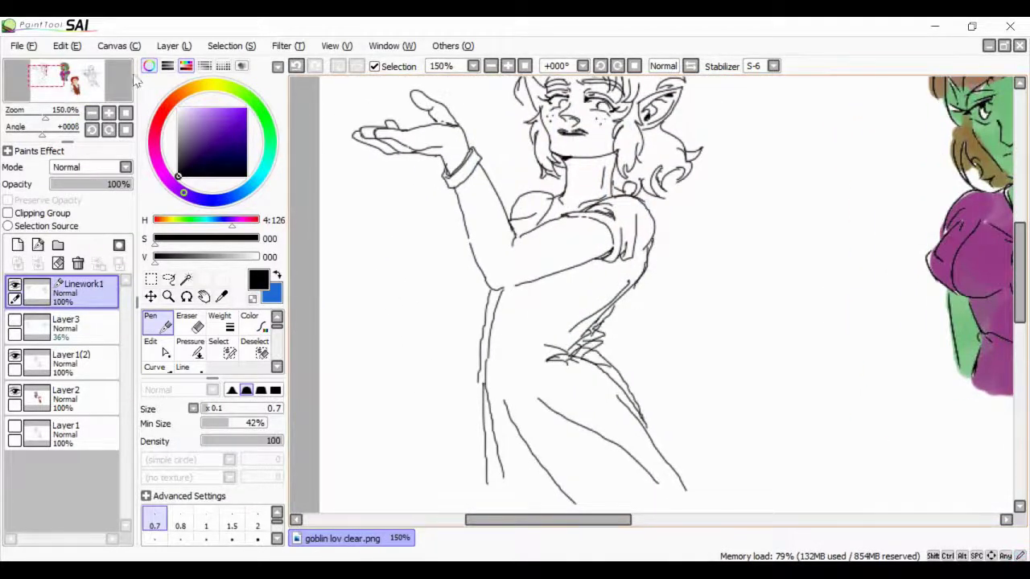
mouse_move(69, 85)
mouse_down()
mouse_move(84, 80)
mouse_move(69, 85)
mouse_up()
scroll(774, 353, up, 1)
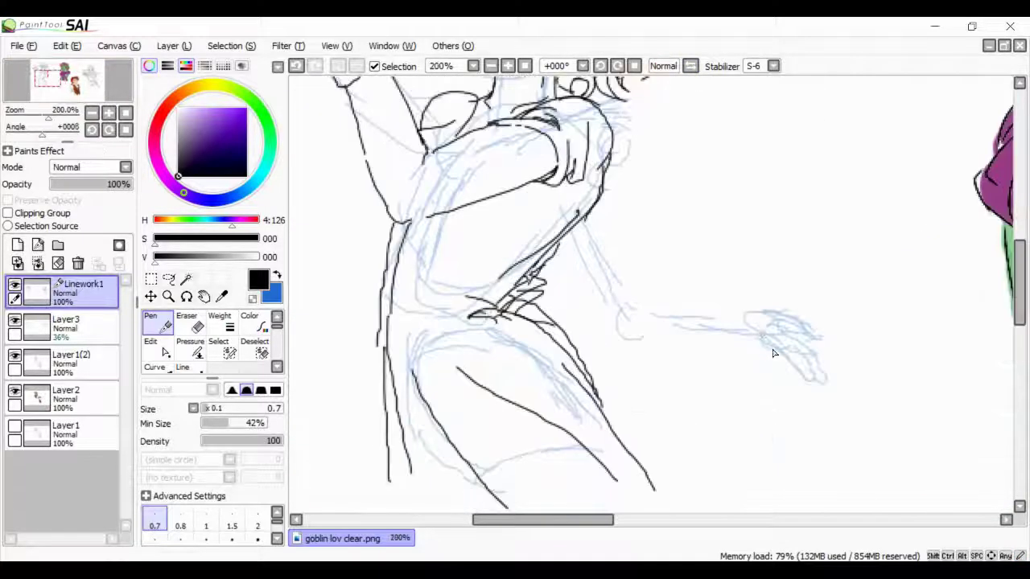
Ink the lowered hand's thumb, long fingers and palm edges, undoing strokes that miss the shape
key(ctrl+z)
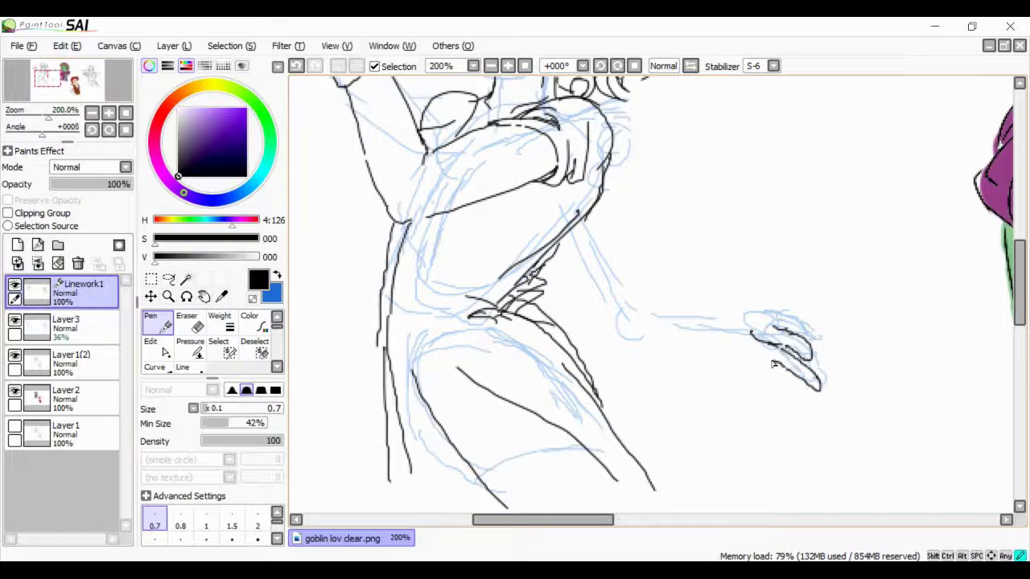
click(299, 67)
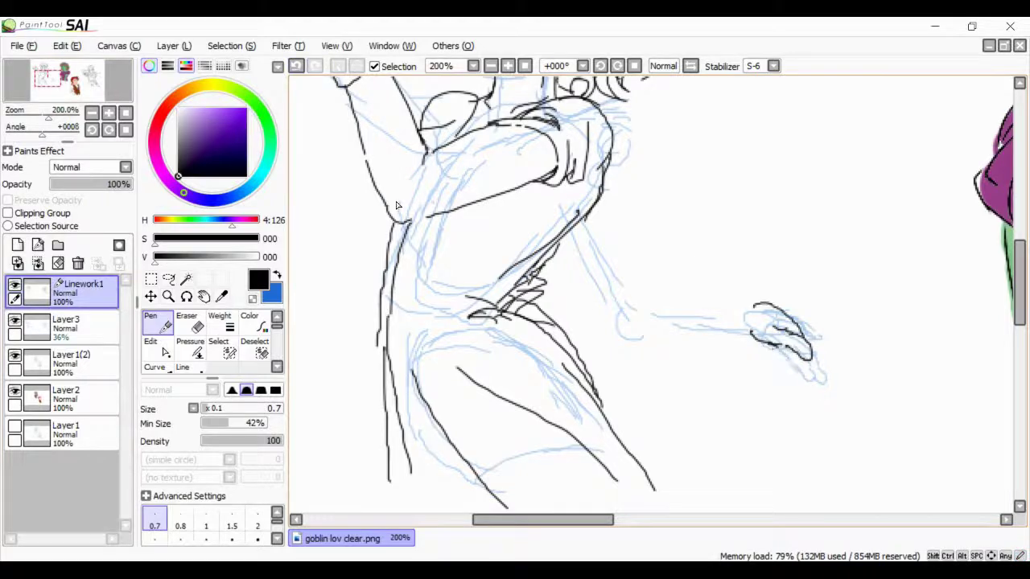
drag(396, 205, 554, 364)
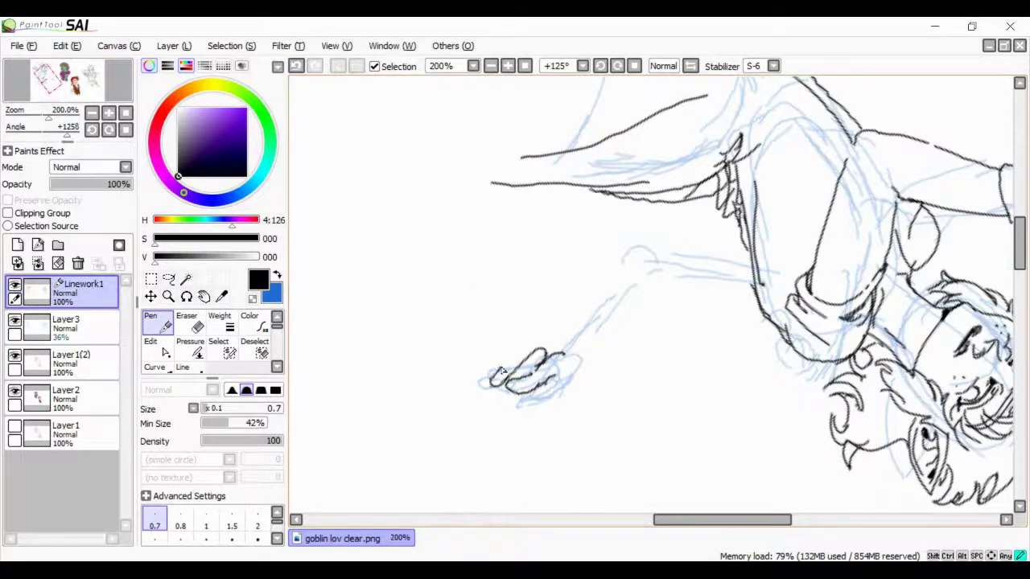
key(ctrl+z)
mouse_move(468, 399)
mouse_down()
mouse_move(515, 363)
mouse_move(459, 394)
mouse_up()
key(ctrl+z)
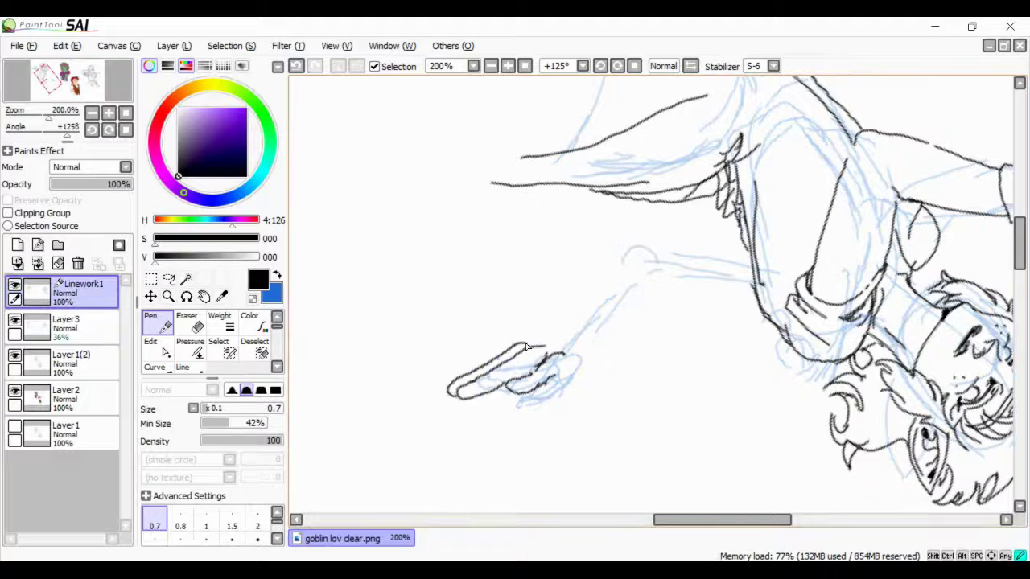
mouse_move(536, 383)
mouse_down()
mouse_move(499, 345)
mouse_move(451, 353)
mouse_move(461, 334)
mouse_up()
key(ctrl+z)
key(Home)
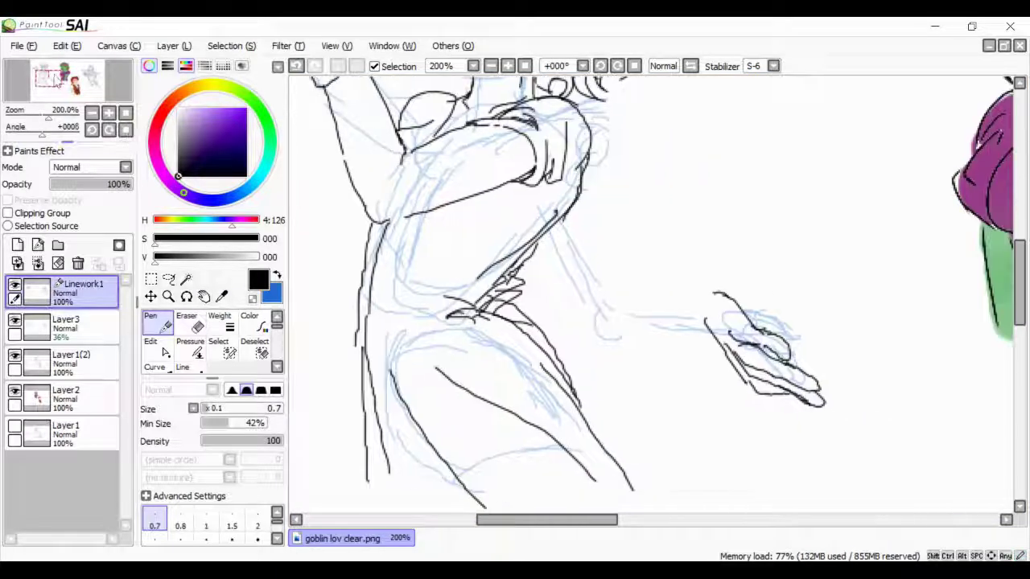
Try to transform the lowered hand's lines inside a selection
key(ctrl+t)
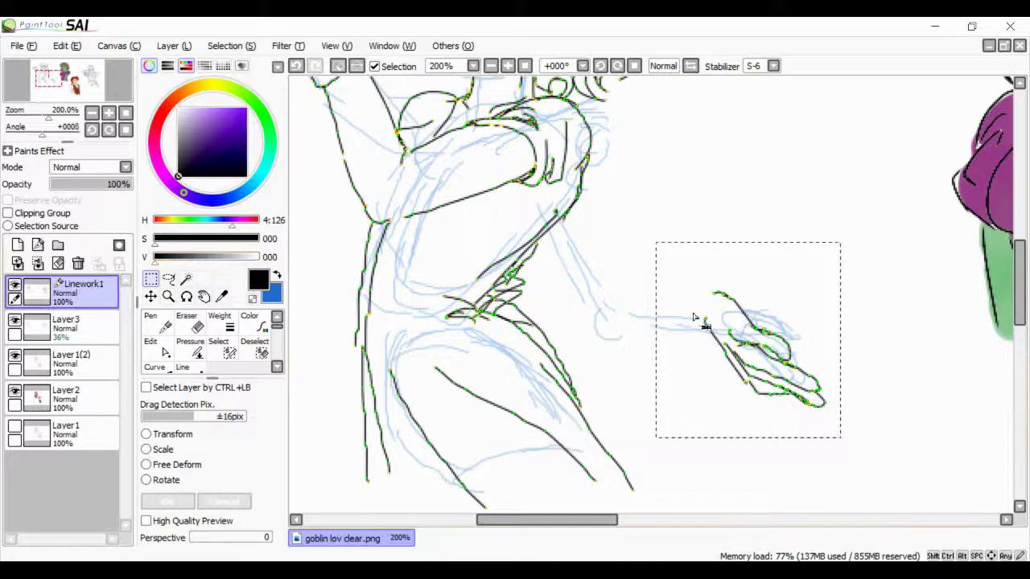
key(Return)
key(ctrl+z)
key(ctrl+t)
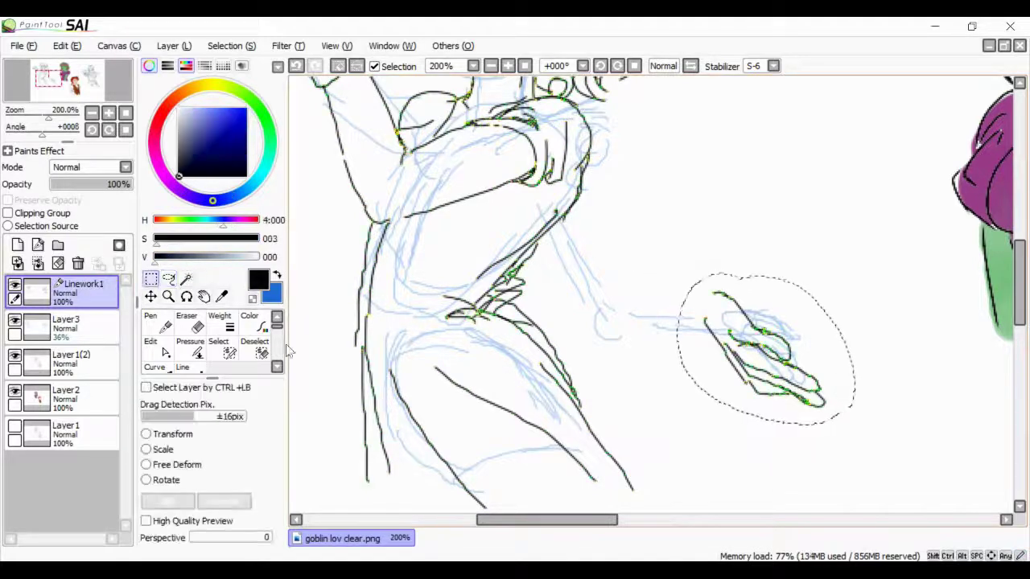
key(Return)
Erase the lowered hand's fingertips and redraw them shorter, with a small notch at the wrist
key(e)
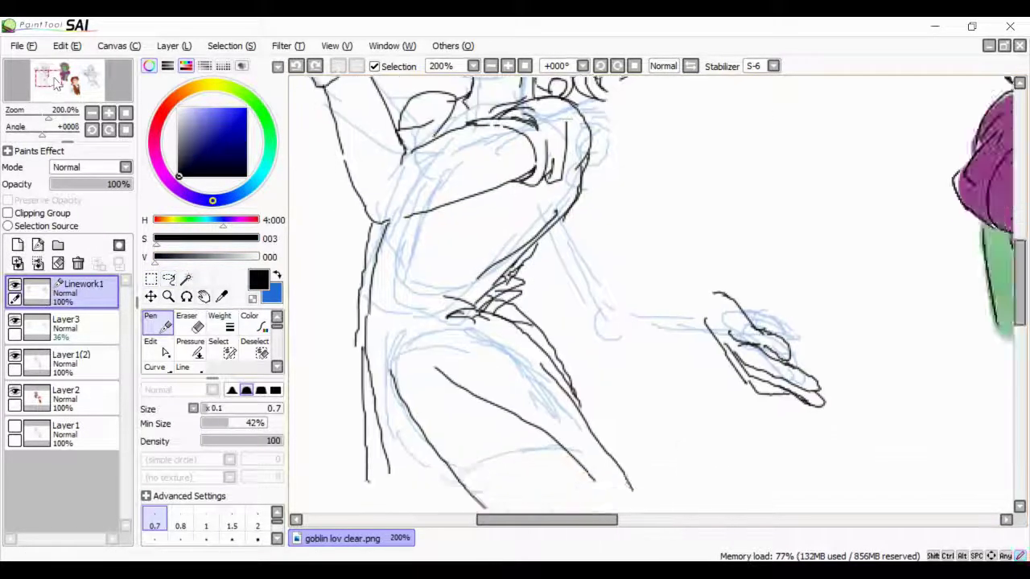
drag(599, 315, 495, 388)
drag(556, 378, 552, 363)
key(n)
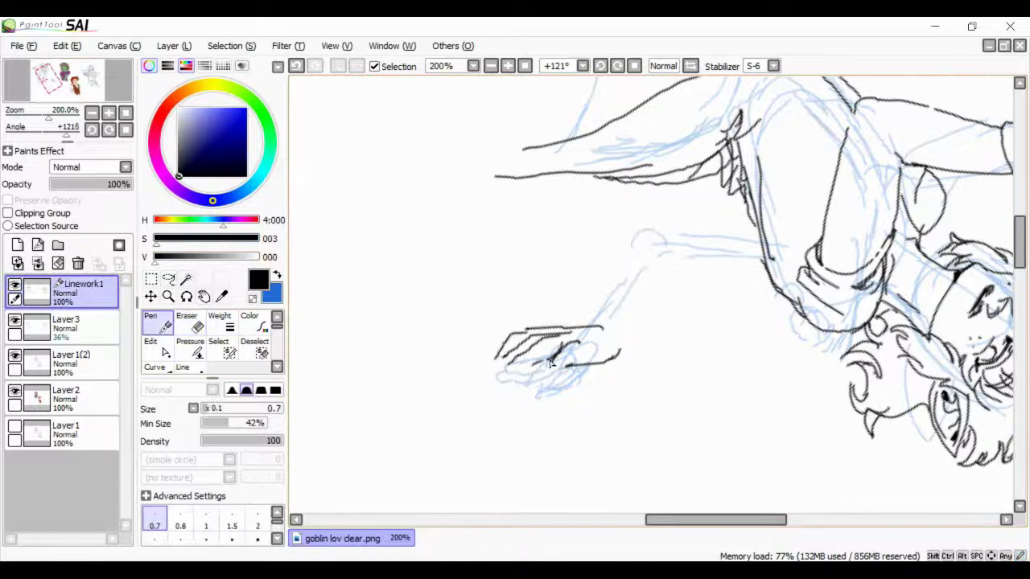
click(126, 130)
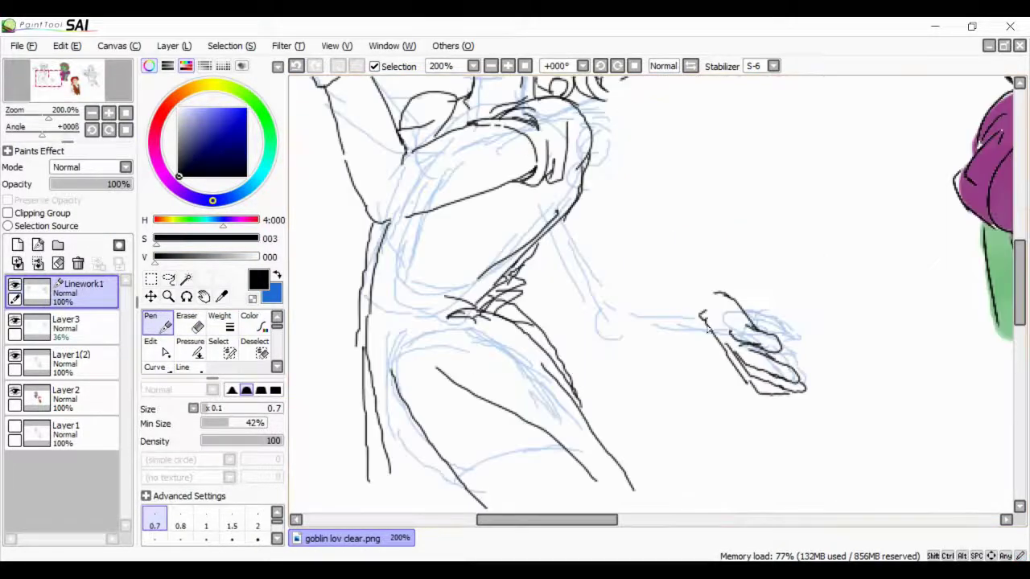
Ink the upper and lower contours of the forearm from the lowered hand's wrist to the elbow
key(ctrl+z)
drag(716, 290, 615, 299)
key(ctrl+z)
key(ctrl+z)
drag(708, 322, 578, 317)
drag(716, 288, 579, 267)
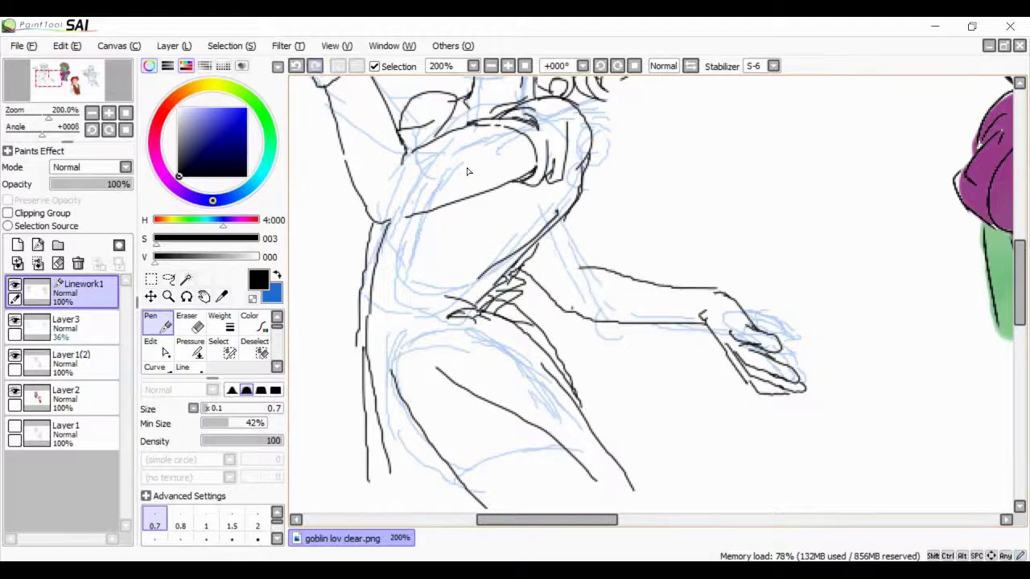
Ink the lowered arm's upper contour from the back to the elbow, comparing it through undo and redo
mouse_move(468, 171)
mouse_down()
mouse_move(523, 305)
mouse_move(483, 140)
mouse_move(515, 212)
mouse_move(476, 187)
mouse_up()
key(e)
key(n)
key(ctrl+z)
key(ctrl+y)
key(ctrl+z)
key(ctrl+y)
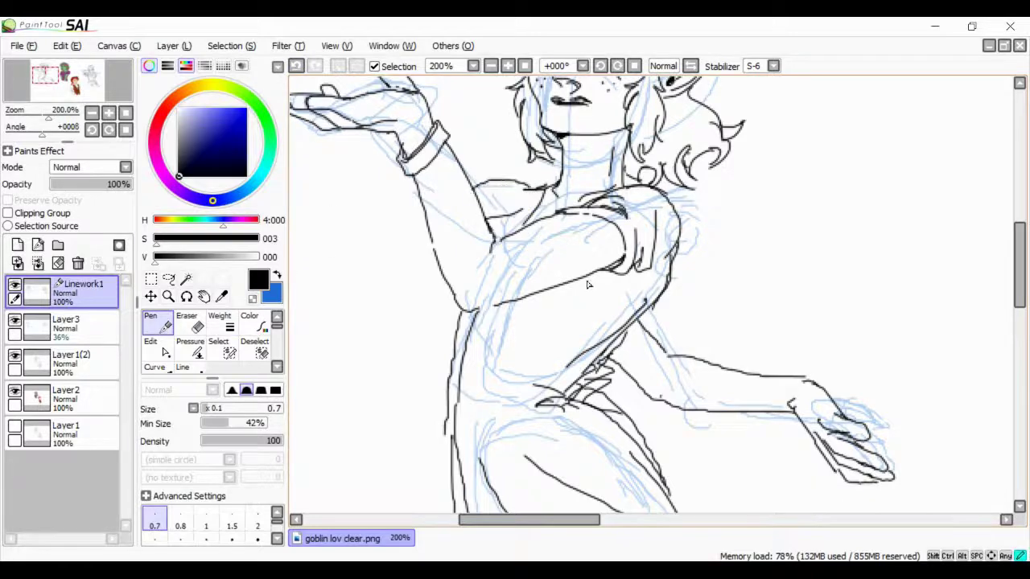
key(ctrl+z)
key(ctrl+y)
Clean up and ink the remaining torso lines beneath the near upper arm
mouse_move(588, 284)
mouse_down()
mouse_move(628, 370)
mouse_move(547, 240)
mouse_move(579, 209)
mouse_up()
key(e)
key(n)
drag(556, 249, 596, 290)
drag(580, 265, 596, 483)
scroll(329, 134, down, 3)
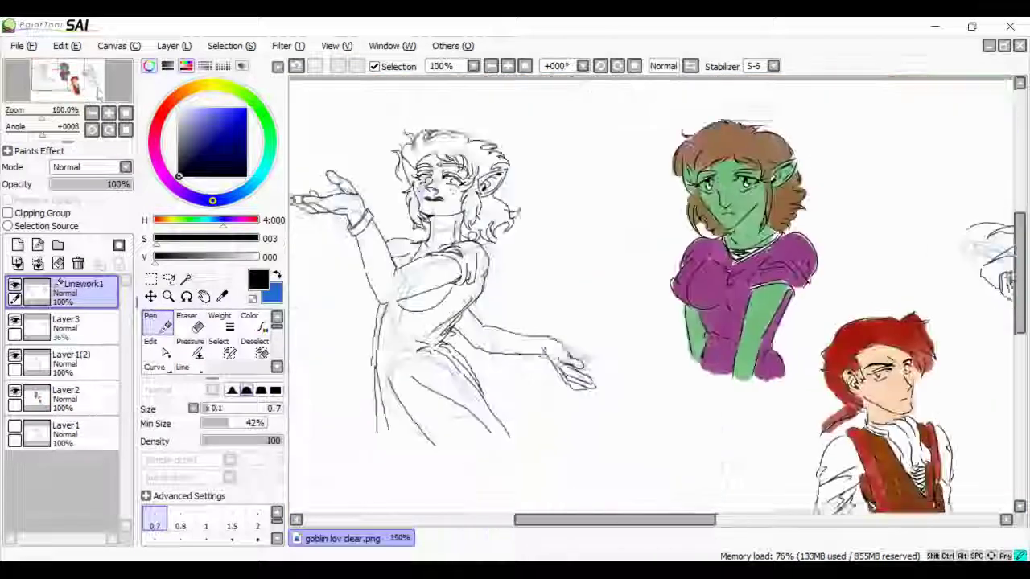